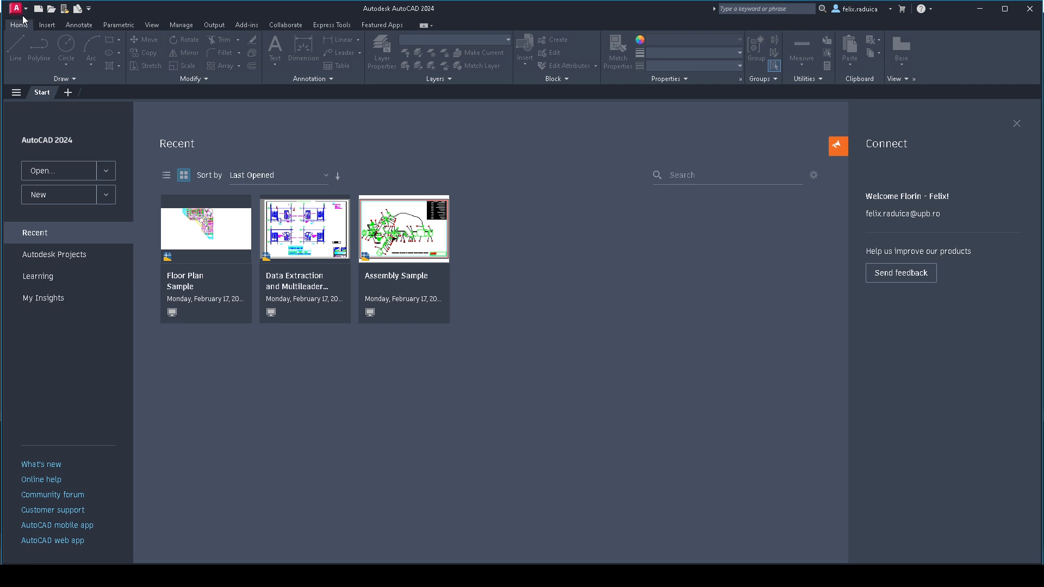
- Create a new drawing from the acad template
{"action": "left_click", "coordinate": [15, 11]}
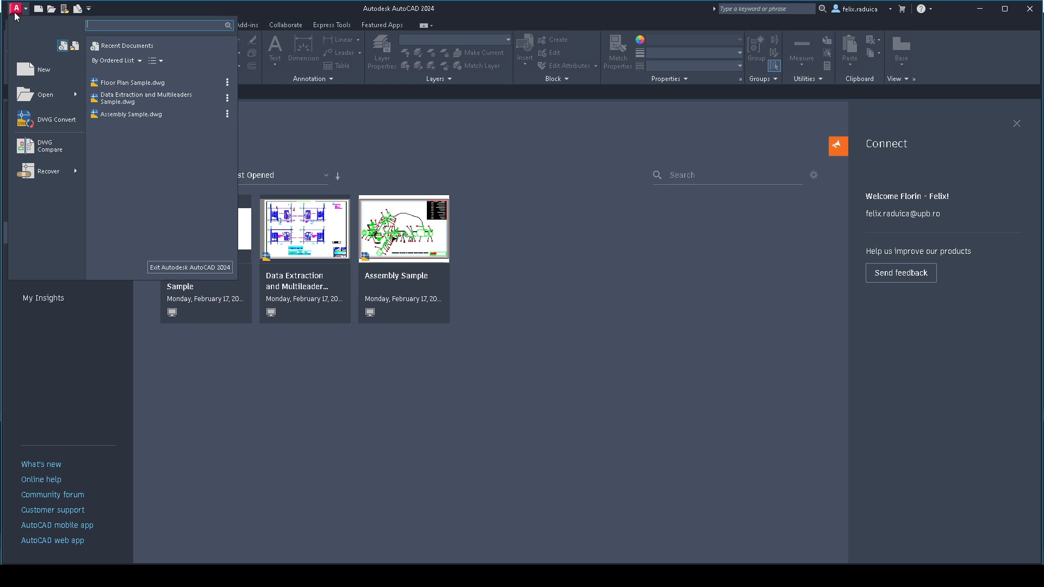
{"action": "left_click", "coordinate": [53, 72]}
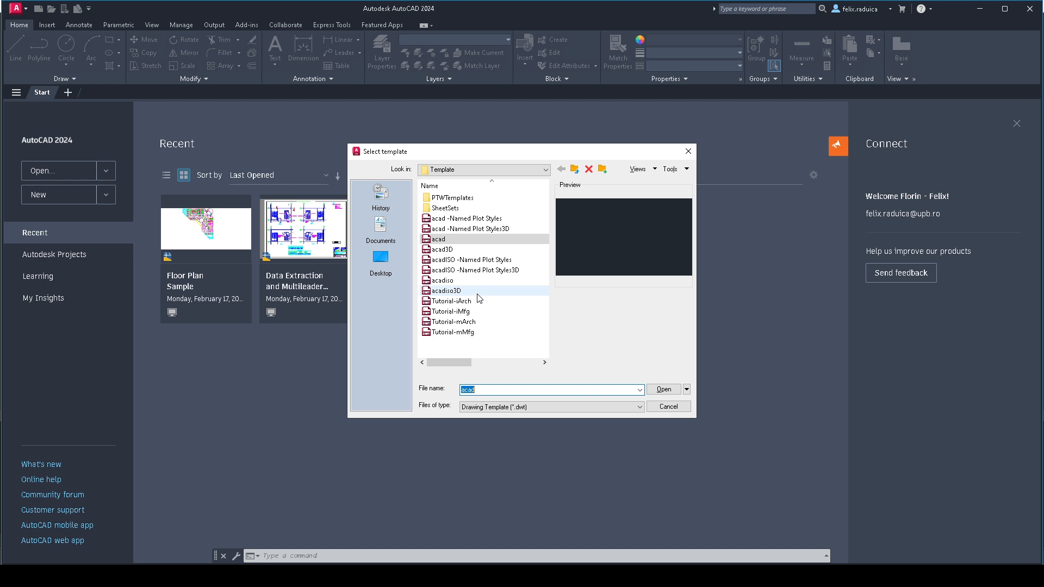
{"action": "left_click", "coordinate": [452, 239]}
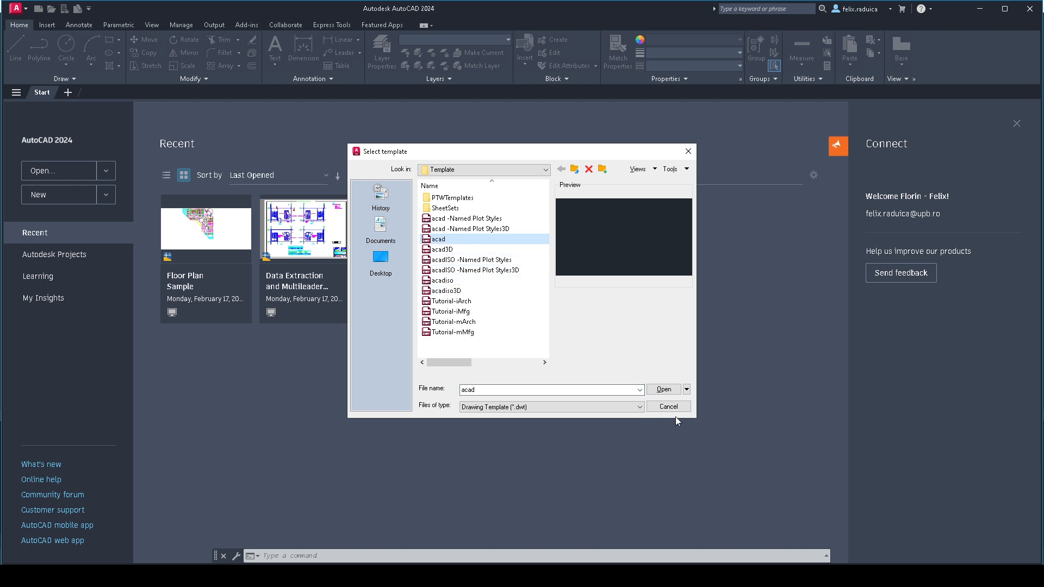
{"action": "left_click", "coordinate": [664, 390]}
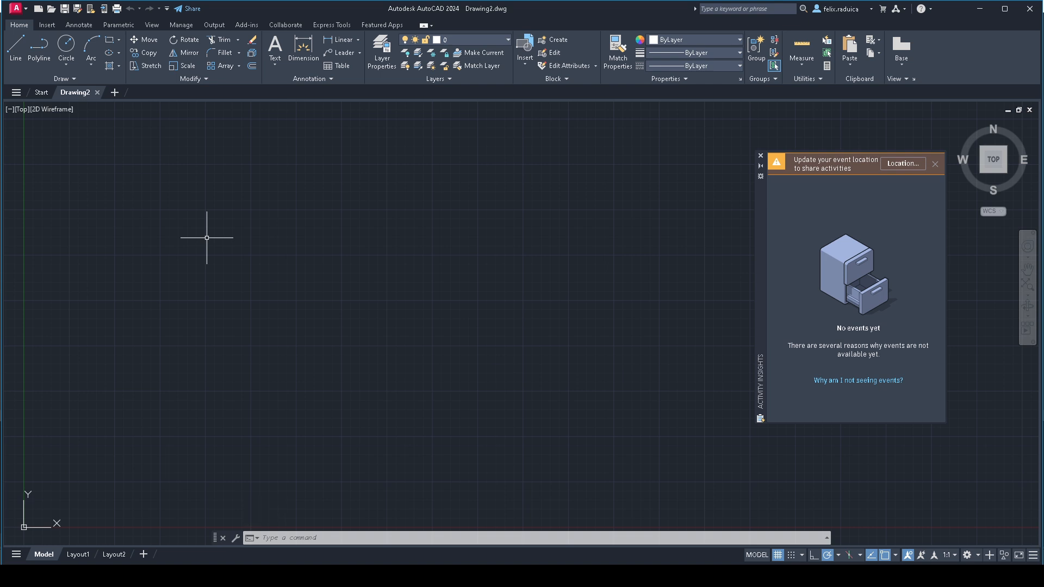
- Set the uniform background color of the 2D model space to White in the display options
{"action": "key", "text": "alt"}
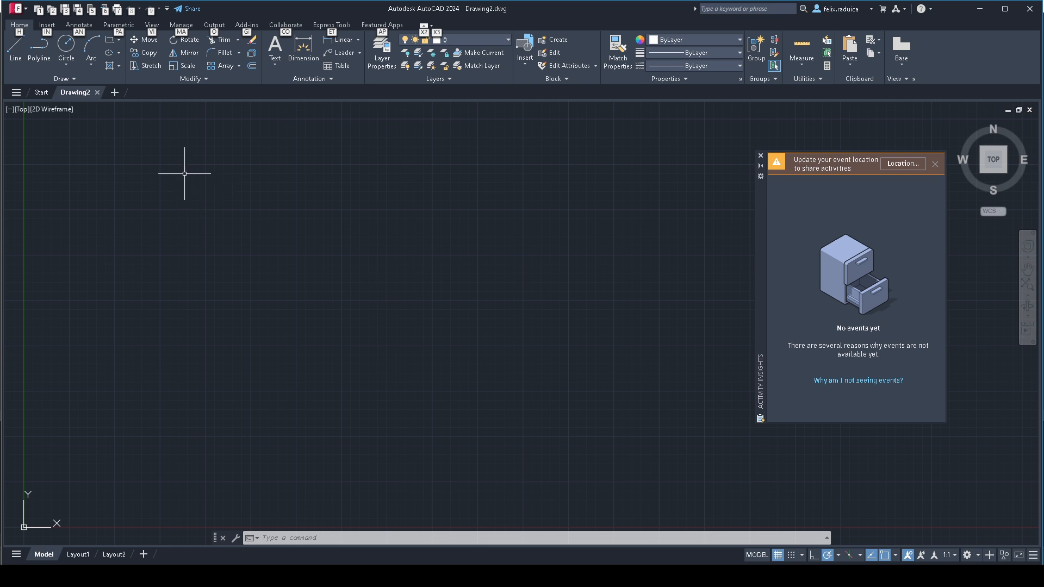
{"action": "right_click", "coordinate": [202, 175]}
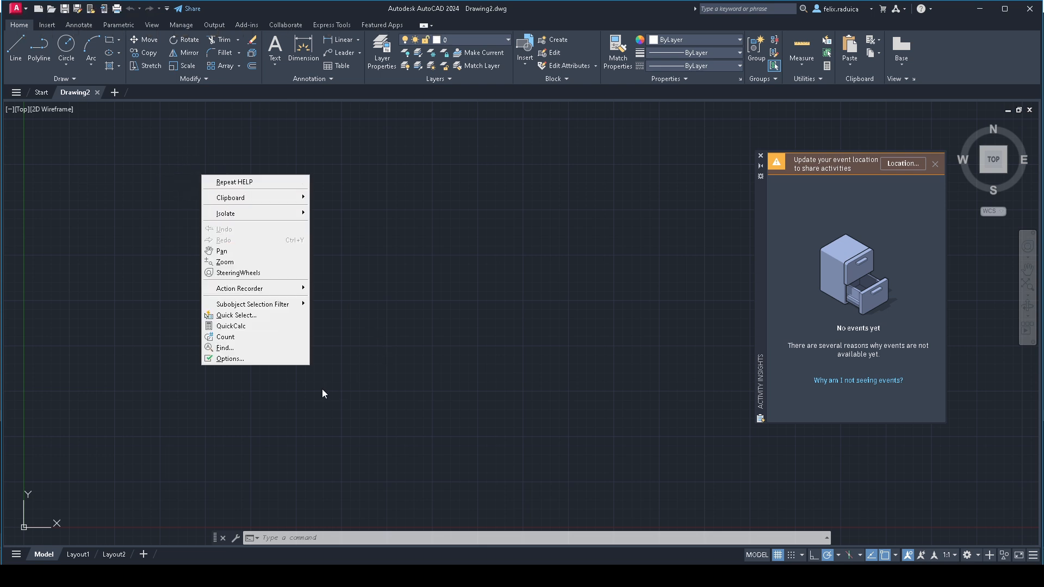
{"action": "left_click", "coordinate": [294, 359]}
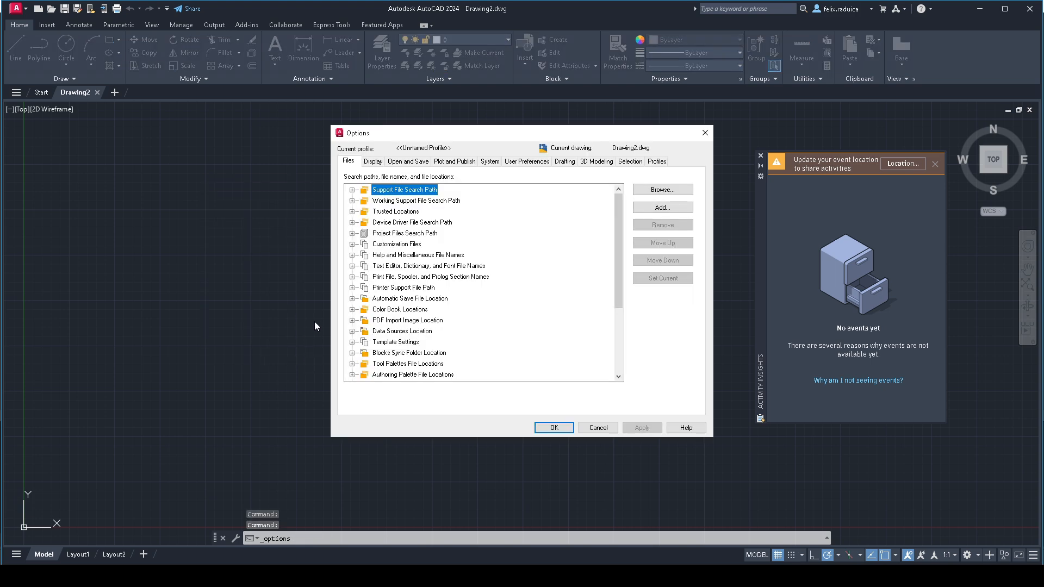
{"action": "left_click", "coordinate": [373, 162]}
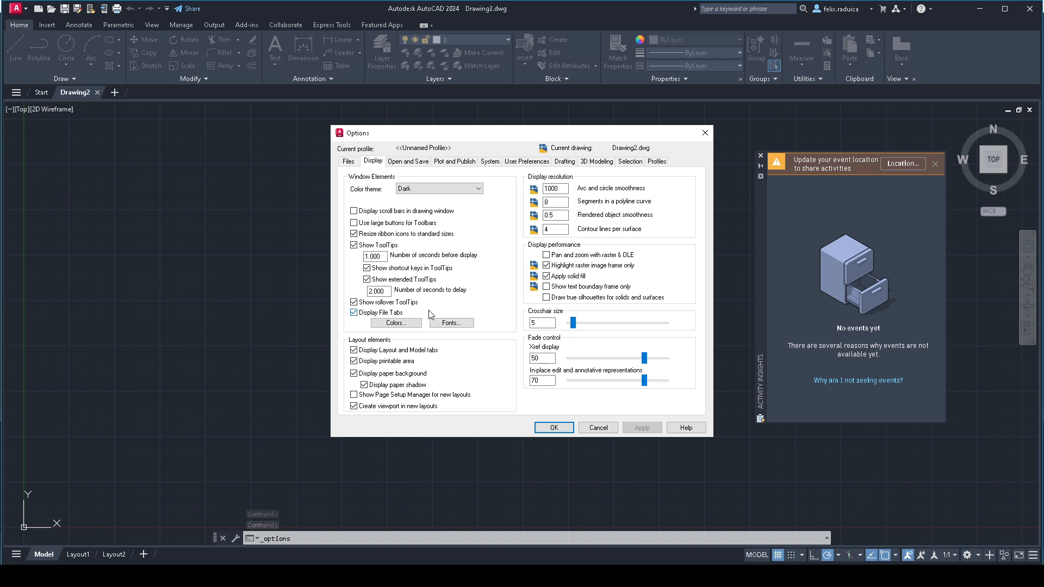
{"action": "left_click", "coordinate": [396, 323]}
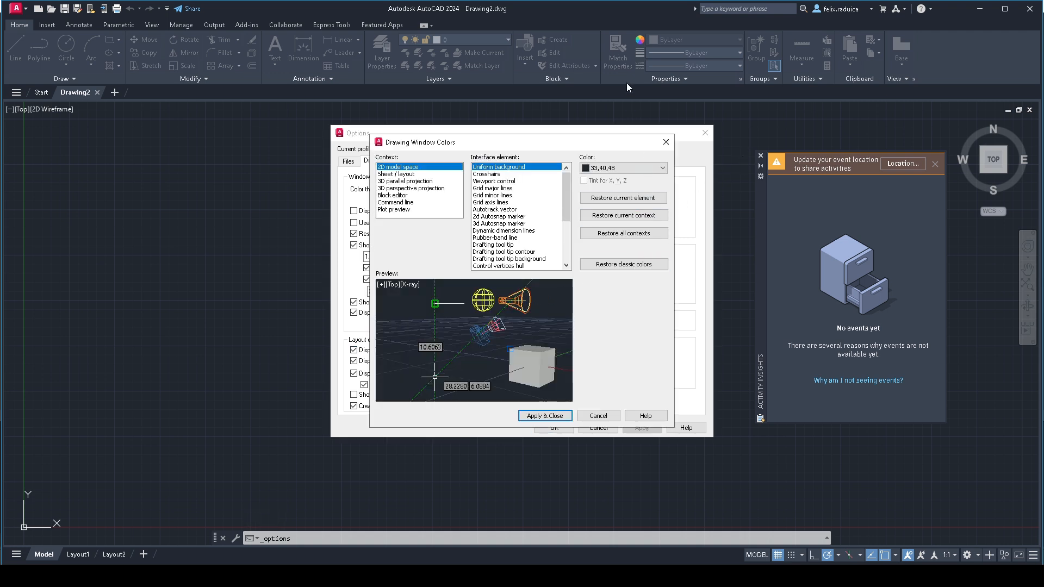
{"action": "left_click", "coordinate": [621, 168]}
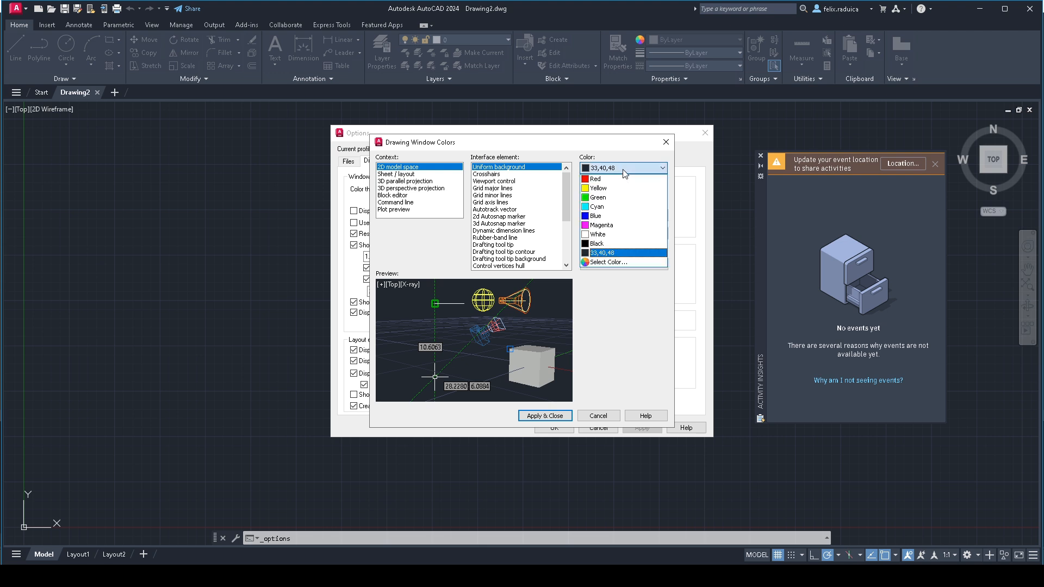
{"action": "left_click", "coordinate": [622, 235]}
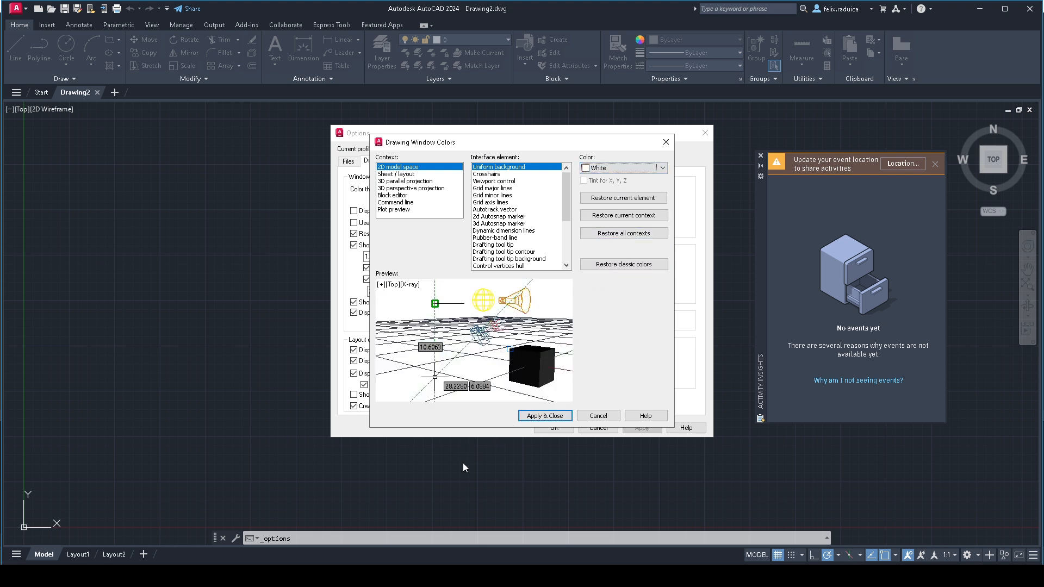
{"action": "left_click", "coordinate": [544, 415]}
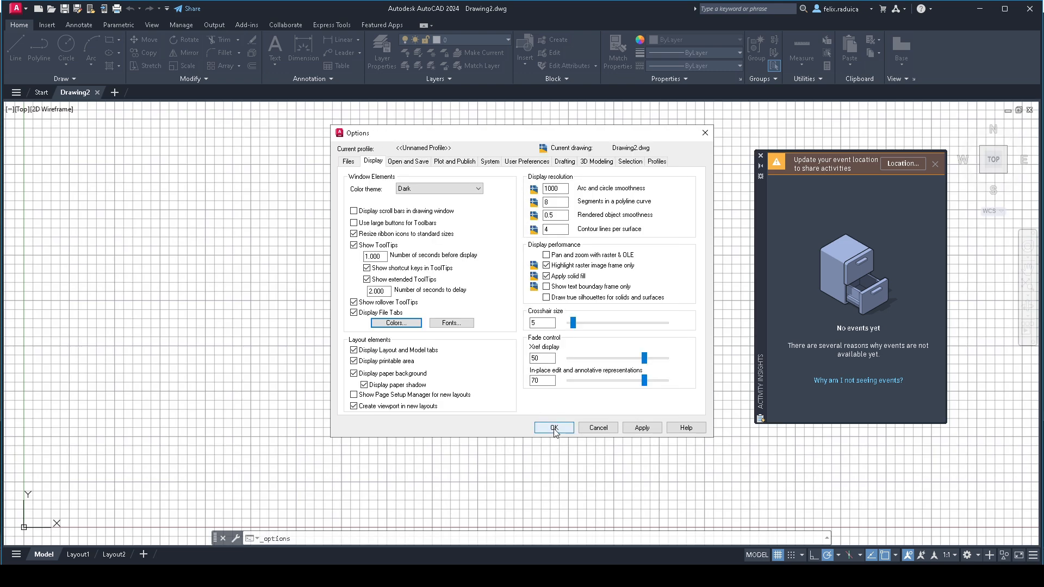
{"action": "left_click", "coordinate": [554, 428]}
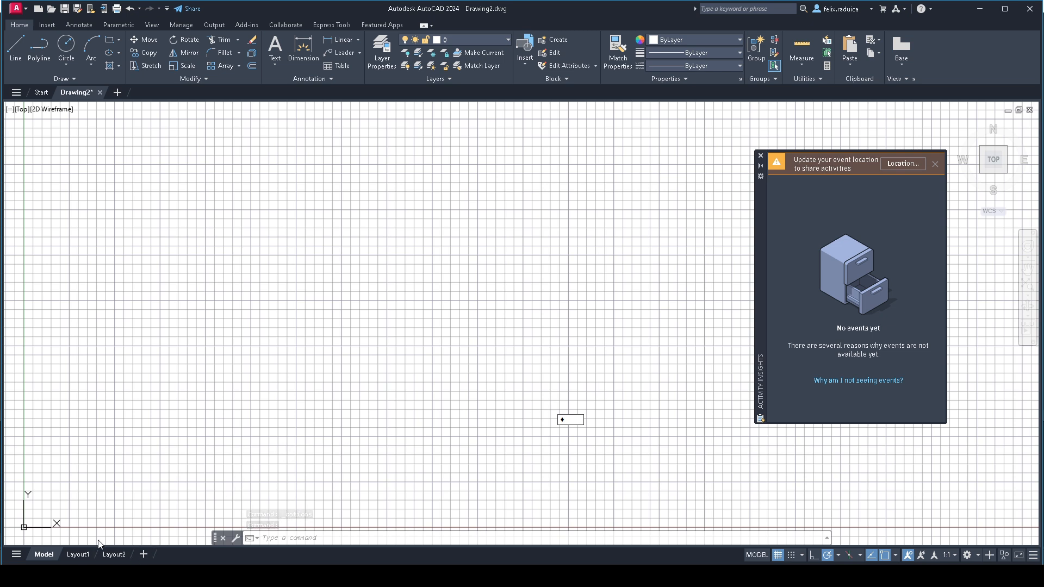
- Configure the drawing units with a length precision of 0 and an insertion scale in millimeters
{"action": "key", "text": "alt"}
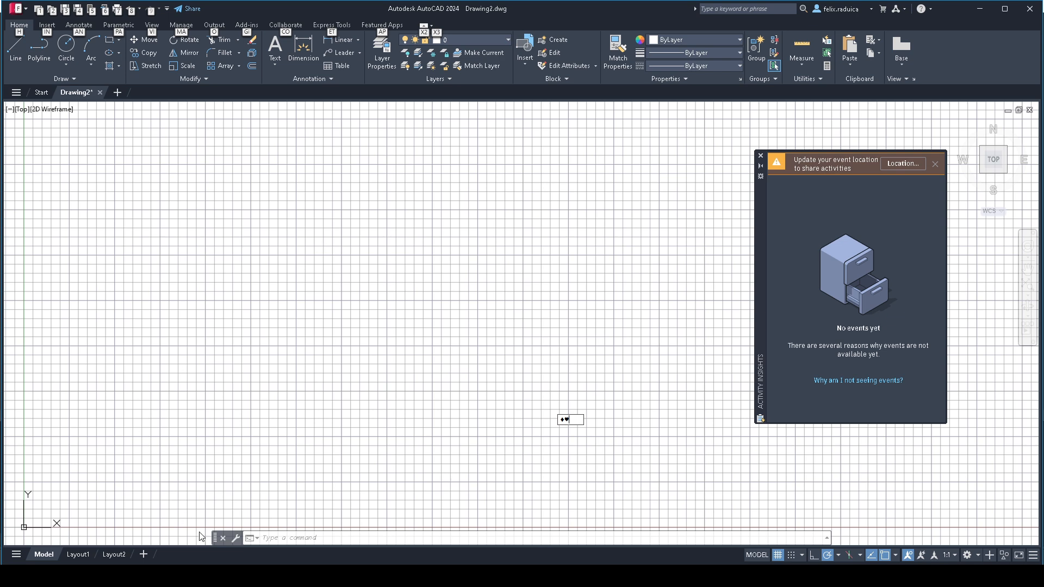
{"action": "left_click", "coordinate": [302, 538]}
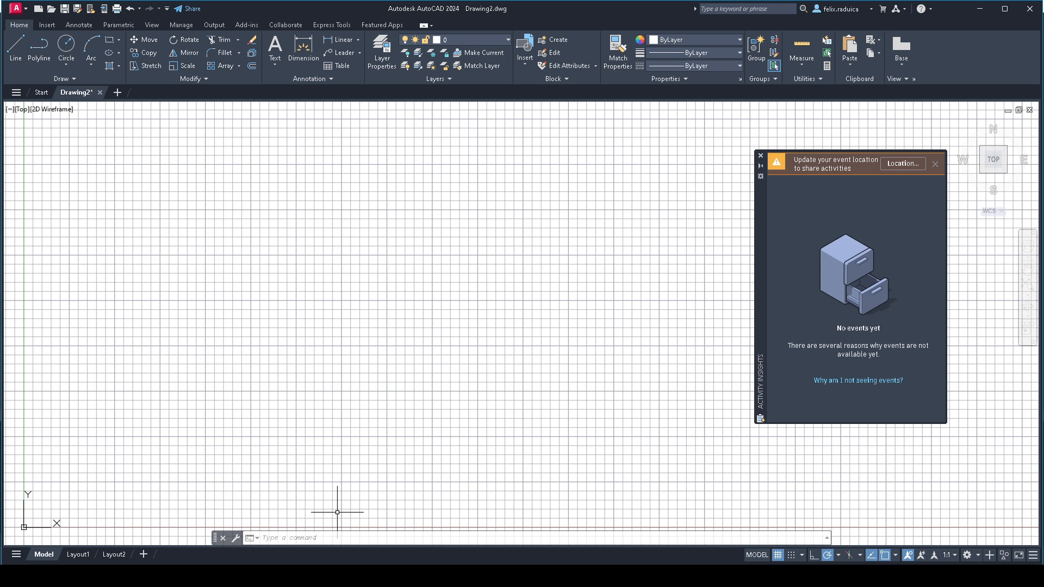
{"action": "type", "text": "units"}
{"action": "key", "text": "Return"}
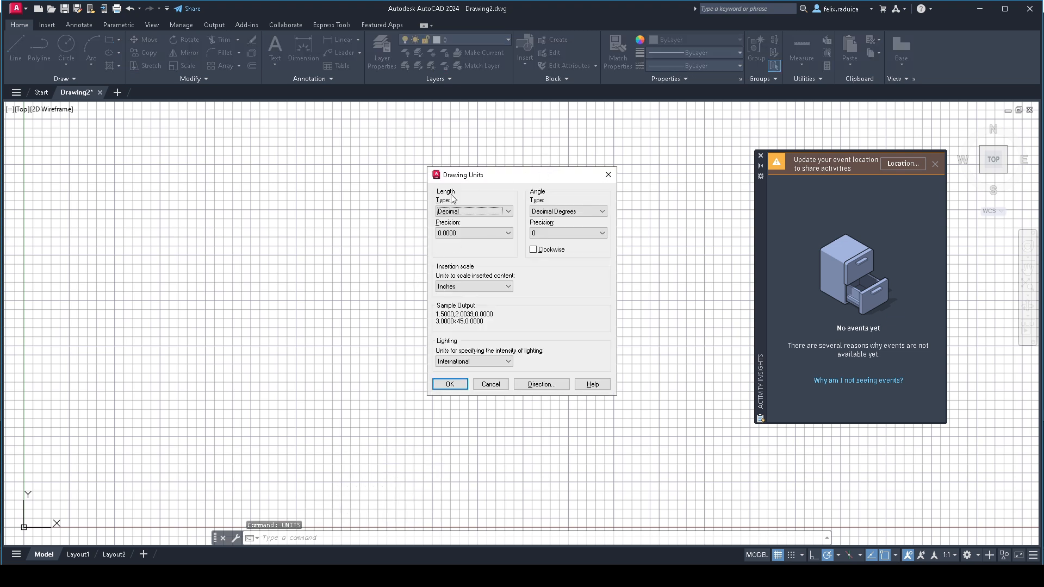
{"action": "left_click", "coordinate": [484, 232]}
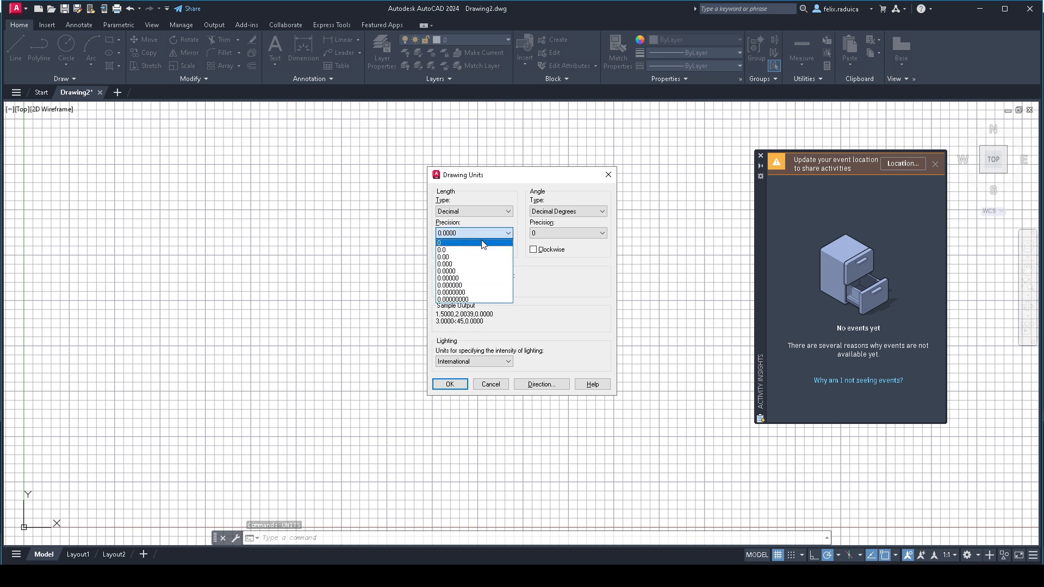
{"action": "left_click", "coordinate": [478, 241]}
{"action": "left_click", "coordinate": [494, 286]}
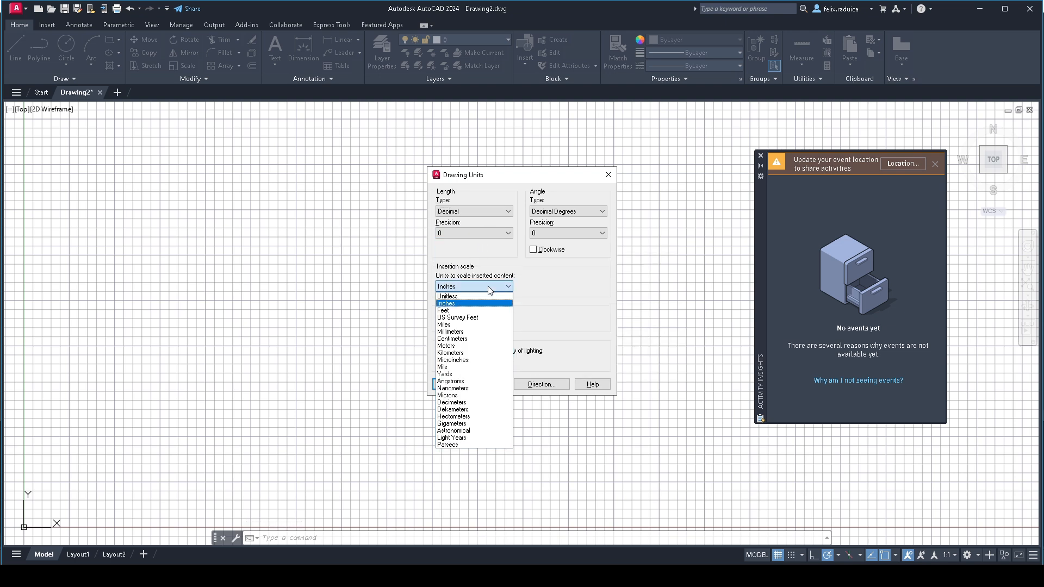
{"action": "left_click", "coordinate": [481, 333]}
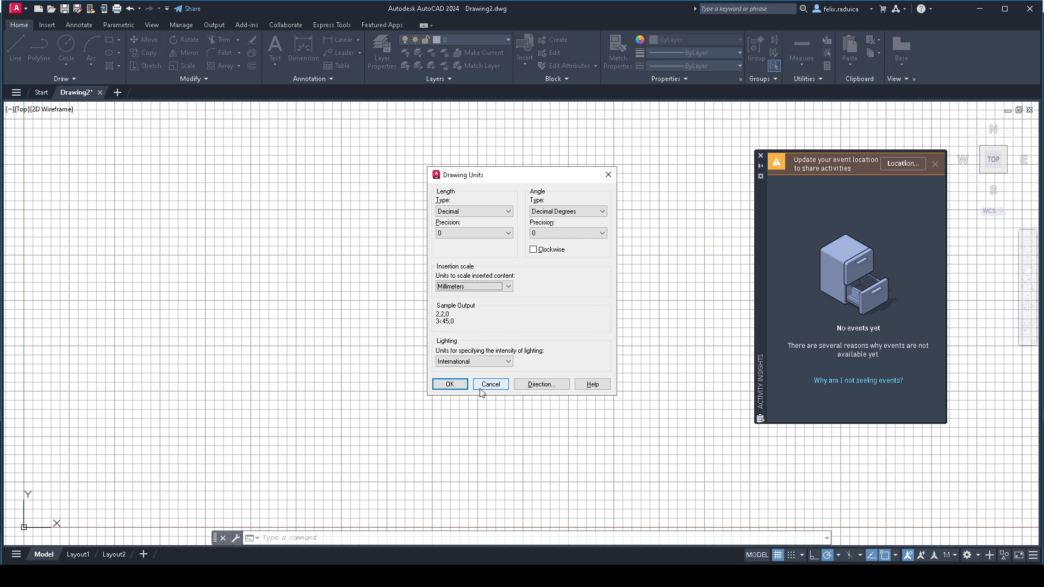
{"action": "left_click", "coordinate": [456, 386]}
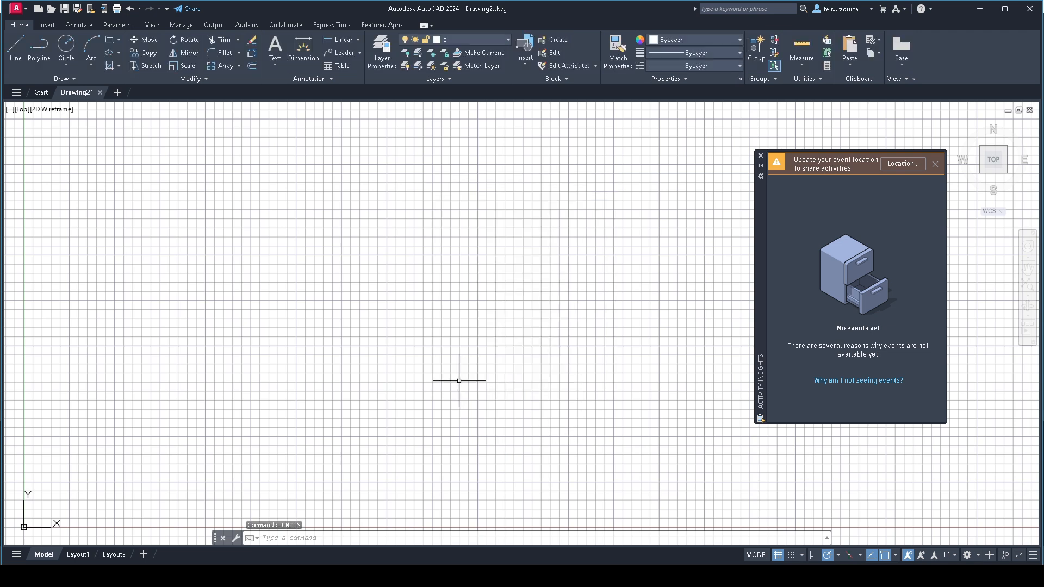
- Set the model space limits with the lower left corner at 0,0 and the upper right corner at 420,297
{"action": "key", "text": "alt"}
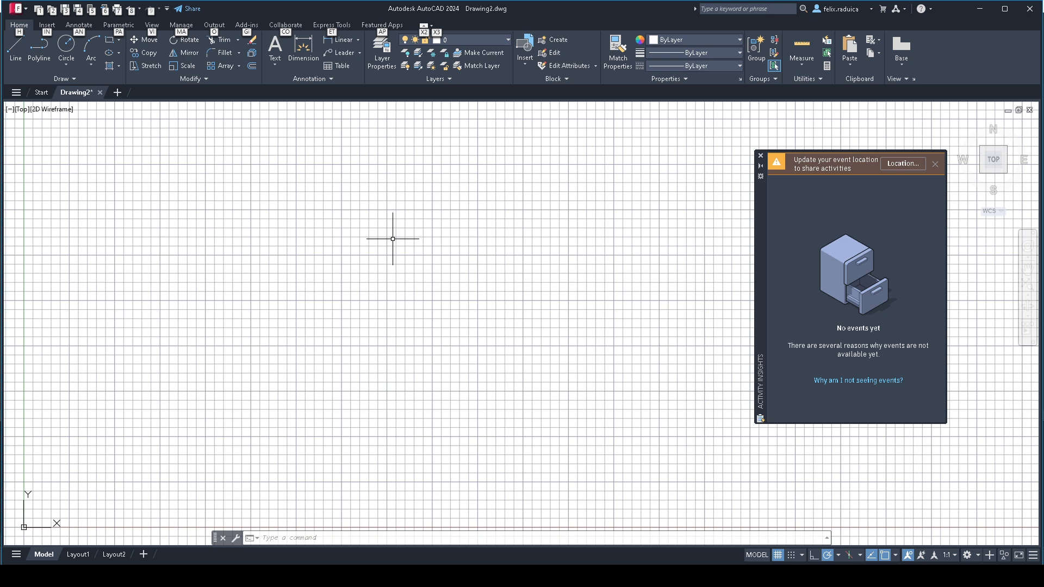
{"action": "left_click", "coordinate": [304, 541]}
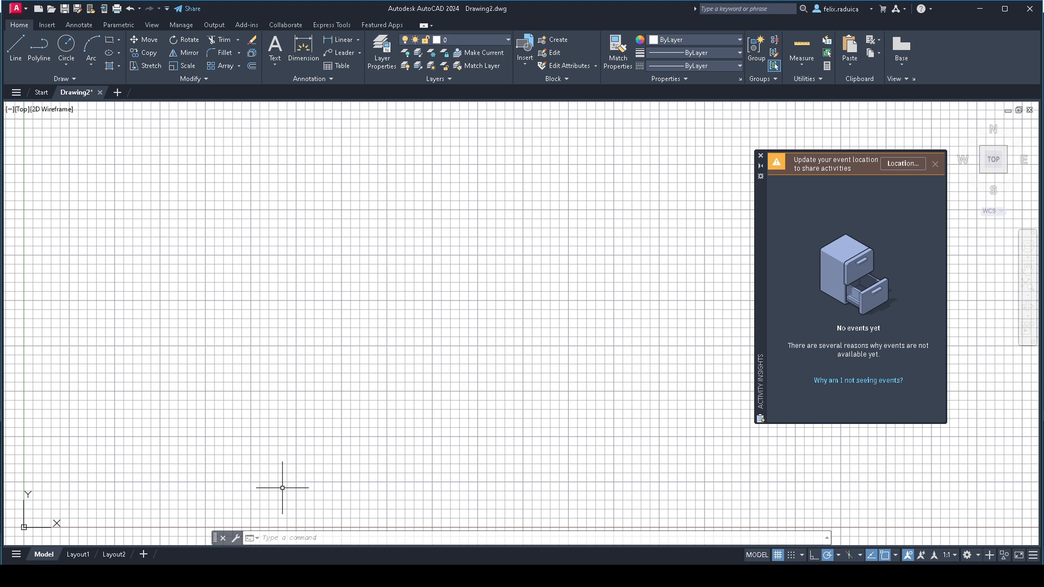
{"action": "type", "text": "LIMITS\\"}
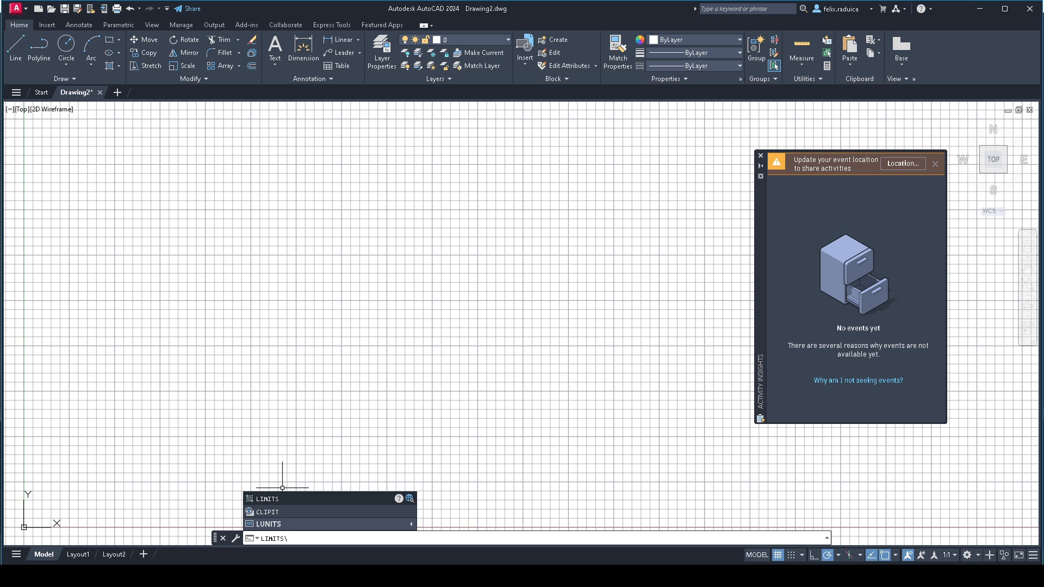
{"action": "key", "text": "Return"}
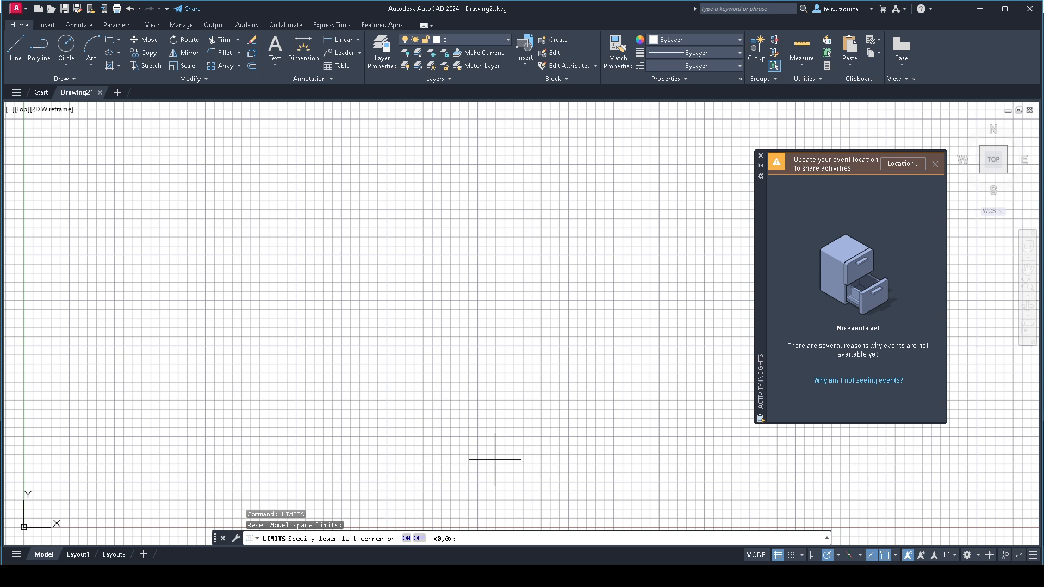
{"action": "type", "text": "0,0"}
{"action": "key", "text": "Return"}
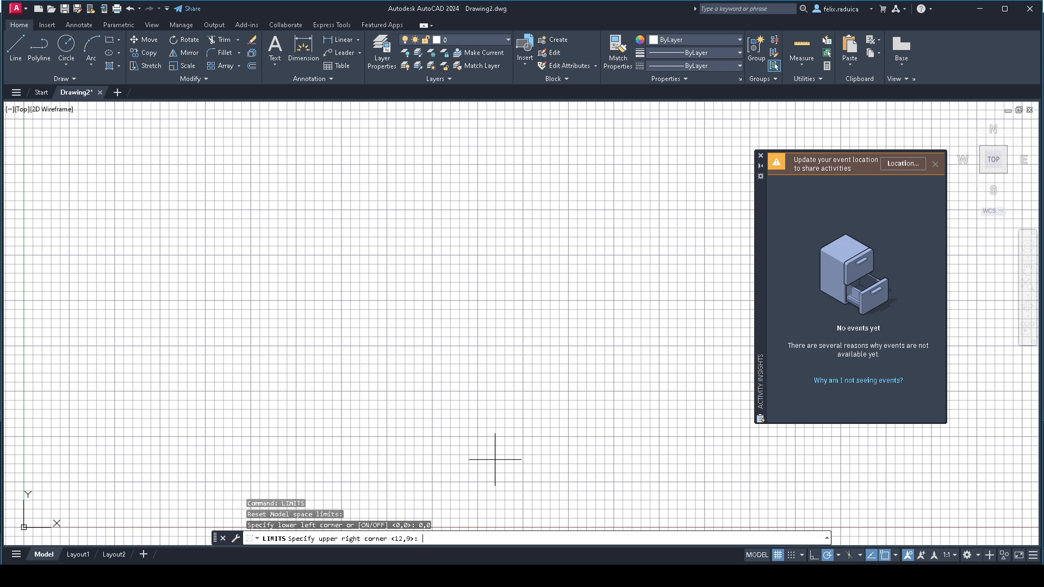
{"action": "type", "text": "420,297"}
{"action": "key", "text": "Return"}
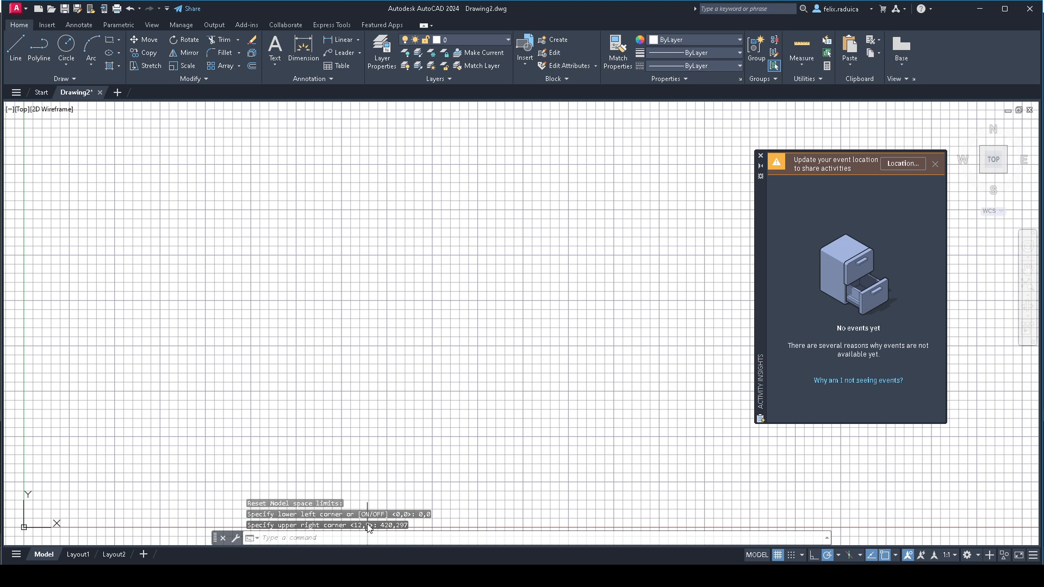
- Set the GRIDDISPLAY system variable to 2 to restrict the grid to the drawing limits
{"action": "type", "text": "GRIDDISPLAY"}
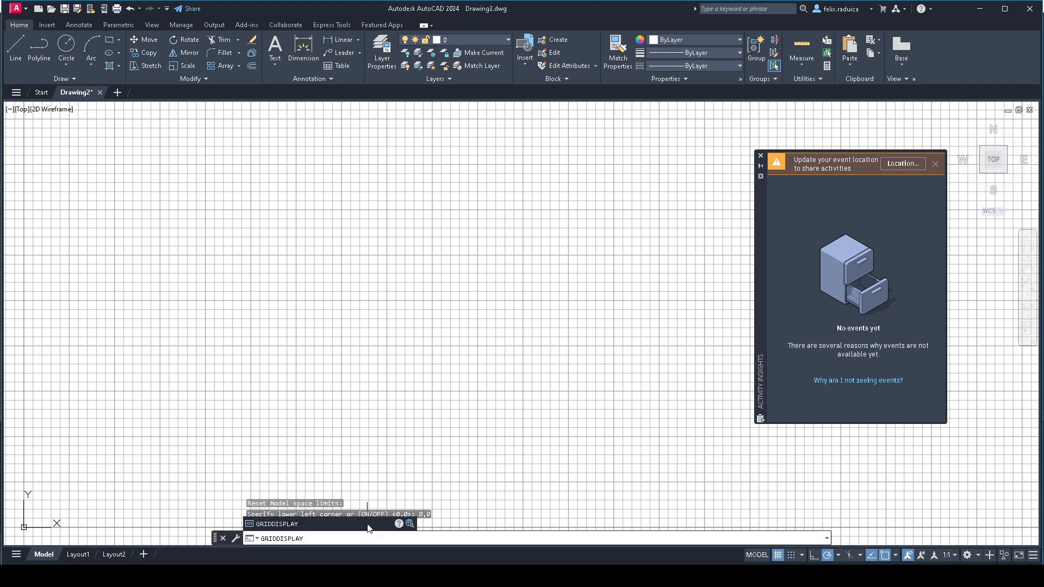
{"action": "key", "text": "Return"}
{"action": "type", "text": "2"}
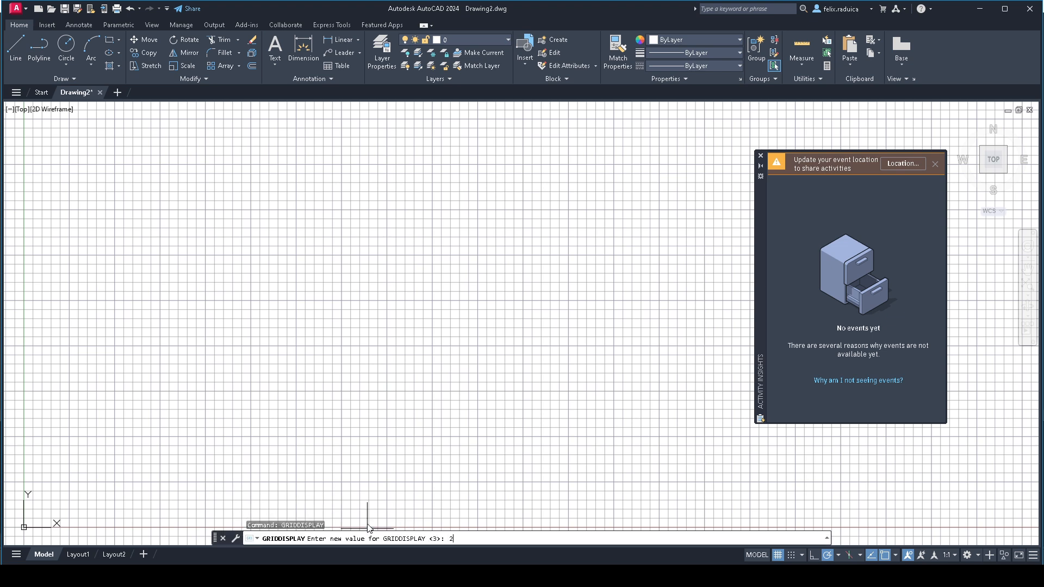
{"action": "key", "text": "Return"}
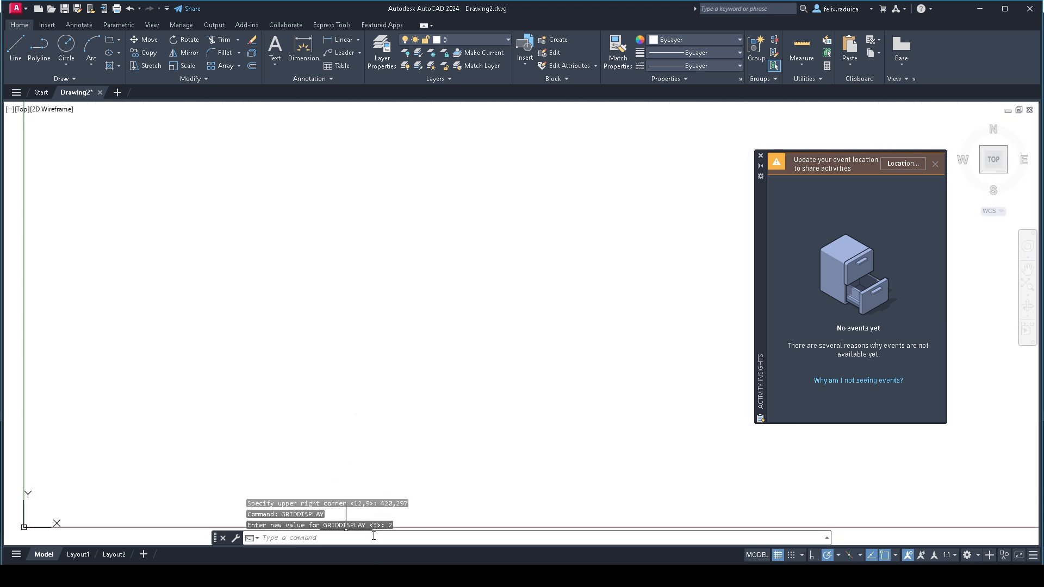
- Zoom with the All option to fit the full drawing limits in the view
{"action": "type", "text": "z"}
{"action": "key", "text": "Return"}
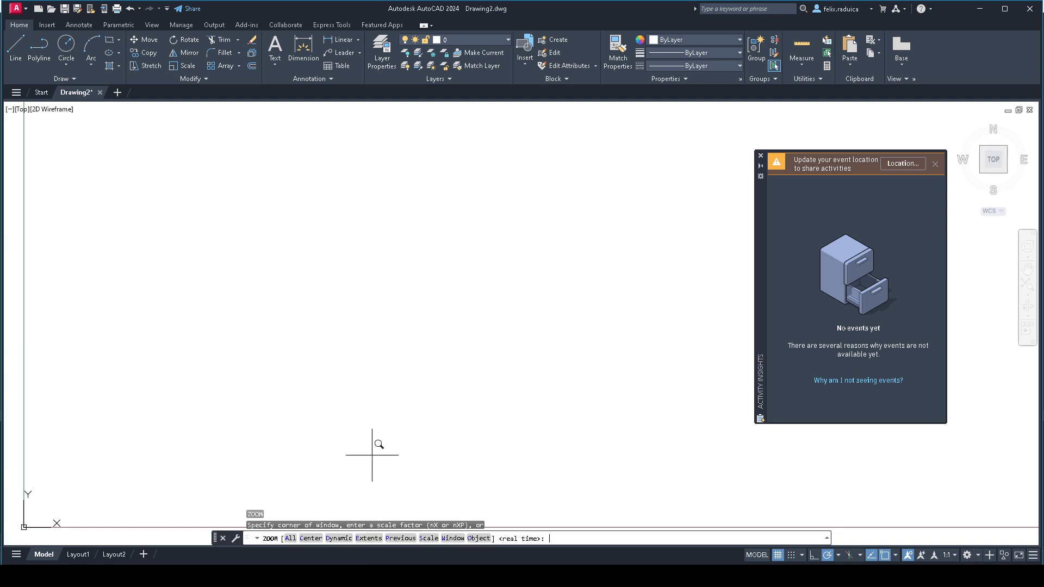
{"action": "type", "text": "a"}
{"action": "key", "text": "Return"}
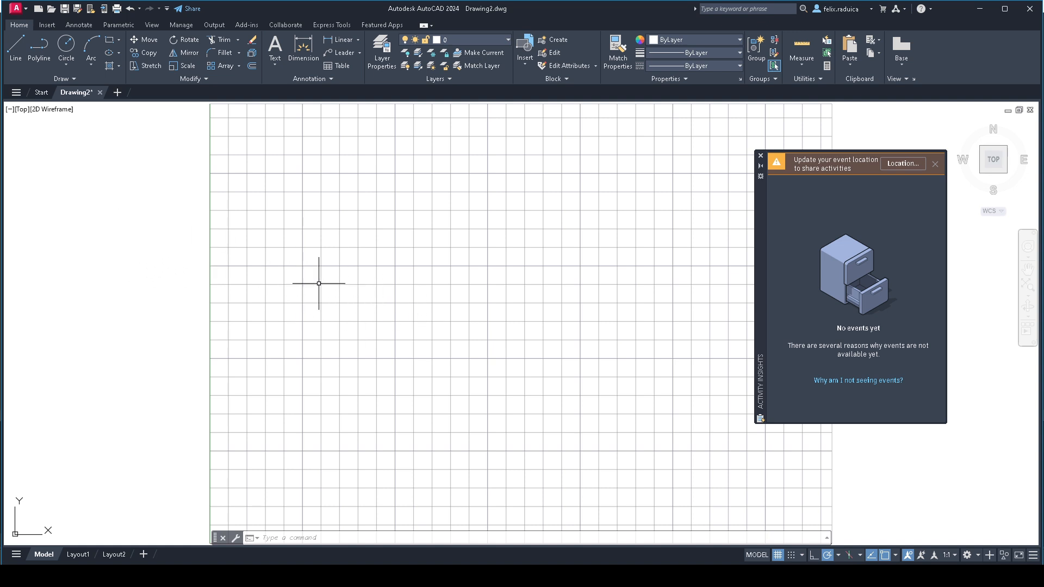
{"action": "key", "text": "Escape"}
{"action": "key", "text": "Escape"}
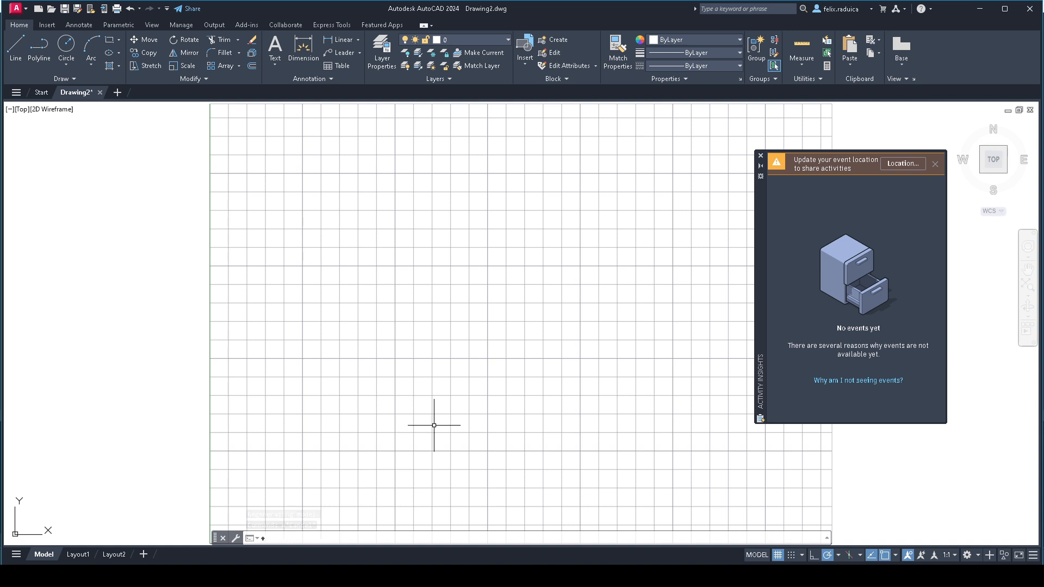
- Set the DYNPICOORDS system variable to 1 so that pointer input uses absolute coordinates
{"action": "key", "text": "BackSpace"}
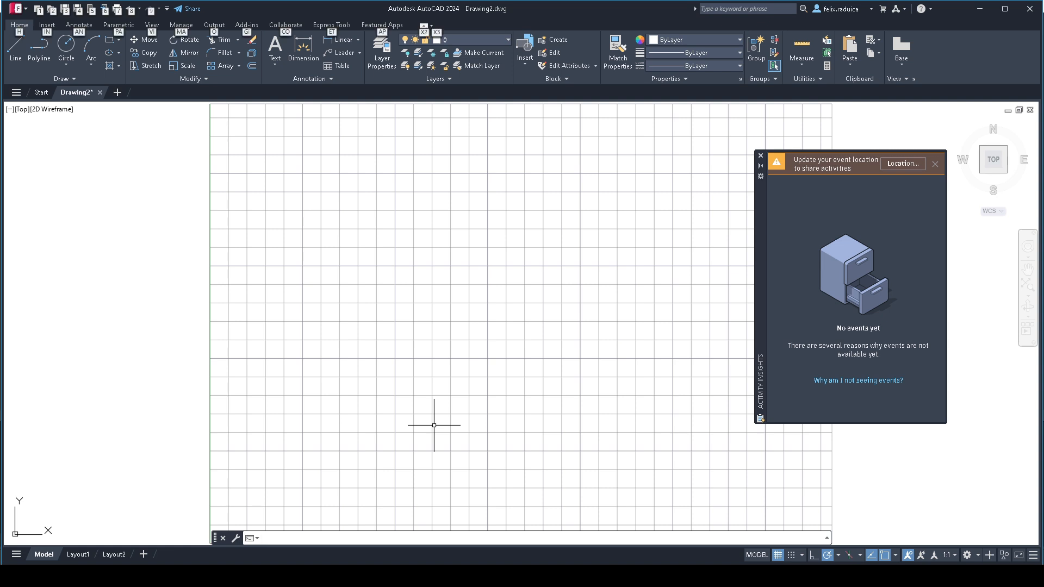
{"action": "type", "text": "DYNPICOORDS"}
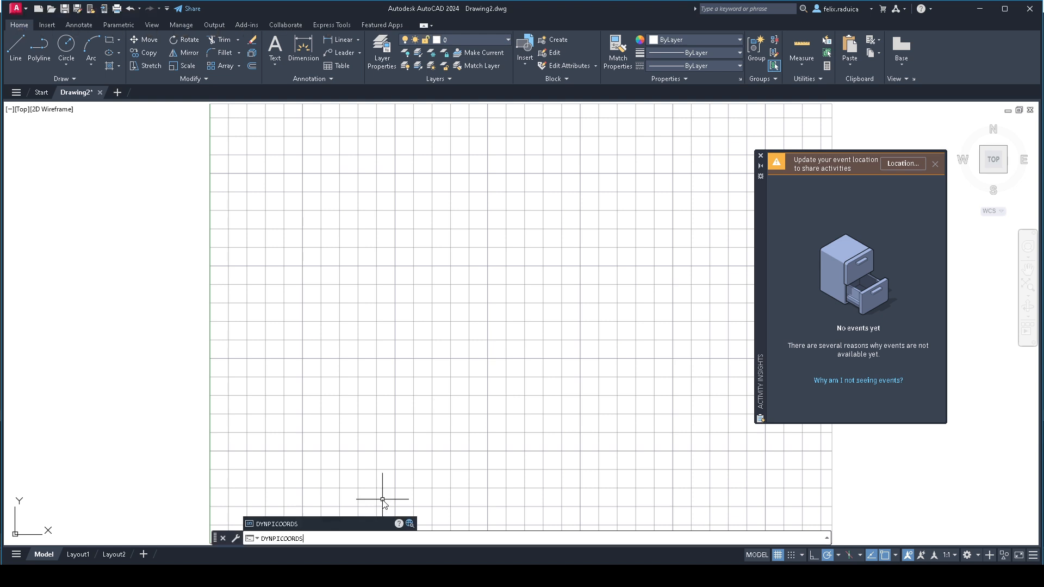
{"action": "key", "text": "Return"}
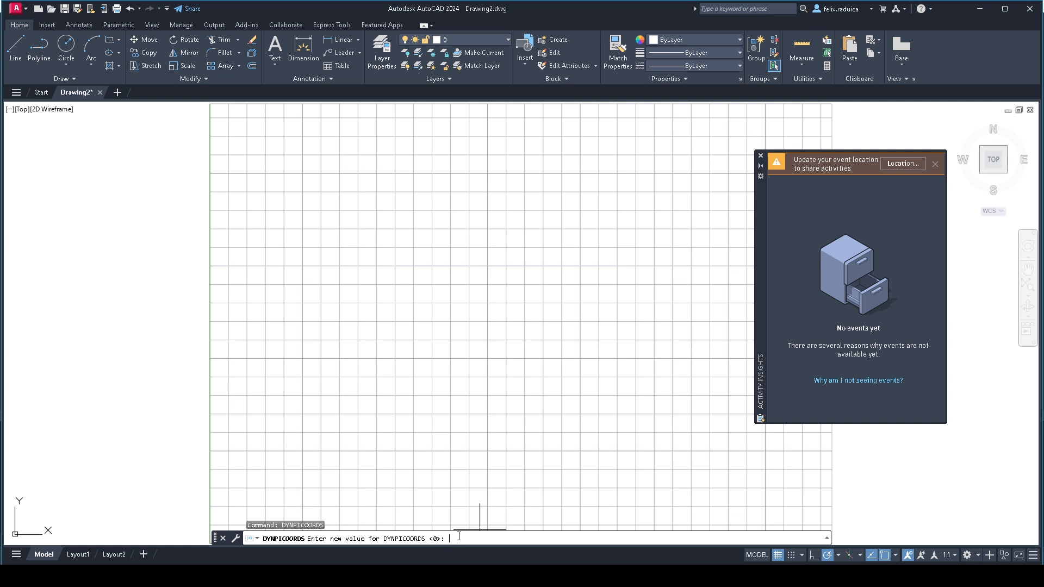
{"action": "type", "text": "1"}
{"action": "key", "text": "Return"}
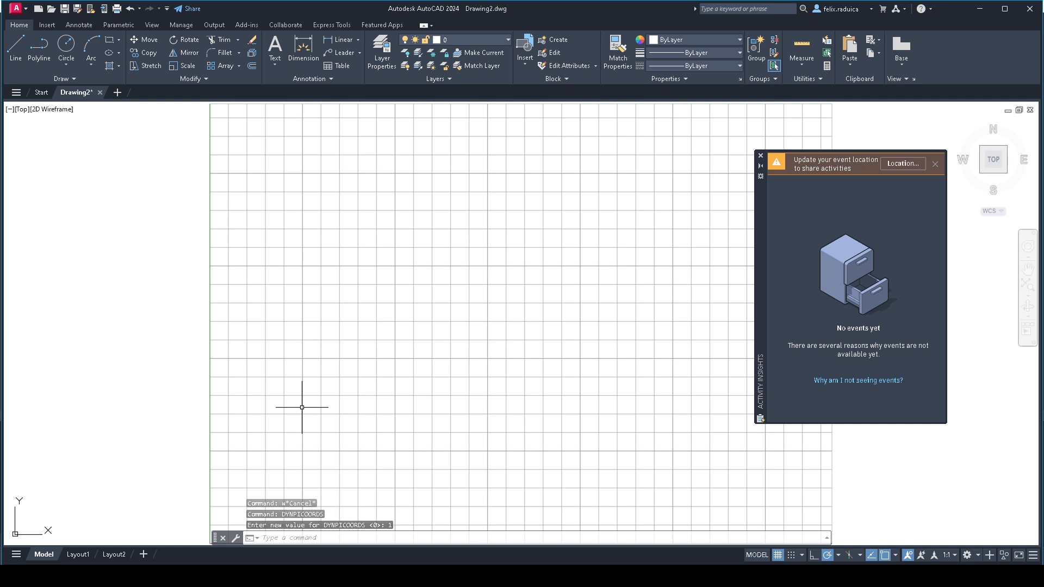
{"action": "key", "text": "alt"}
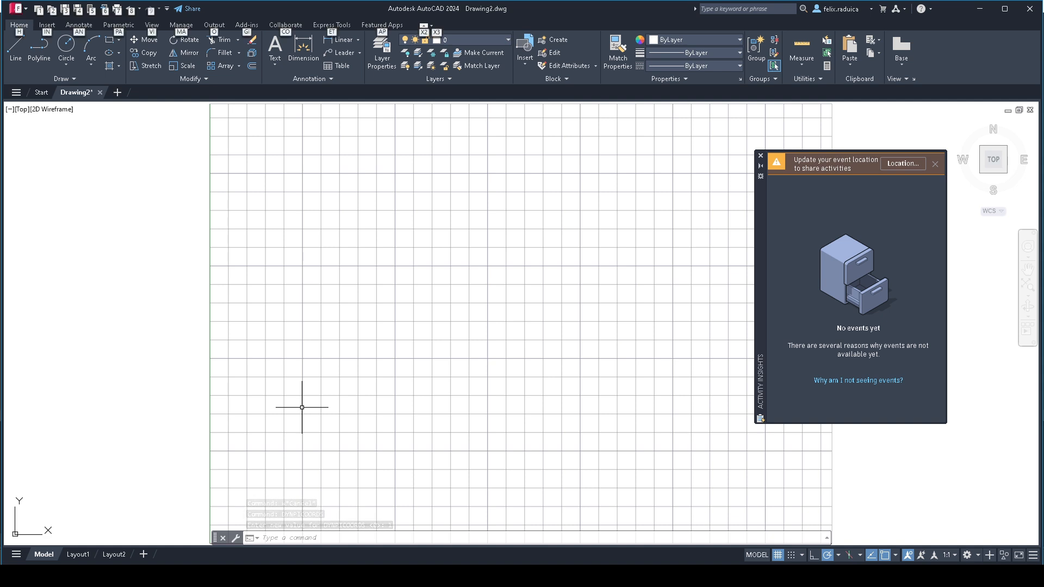
{"action": "key", "text": "alt"}
{"action": "type", "text": "@"}
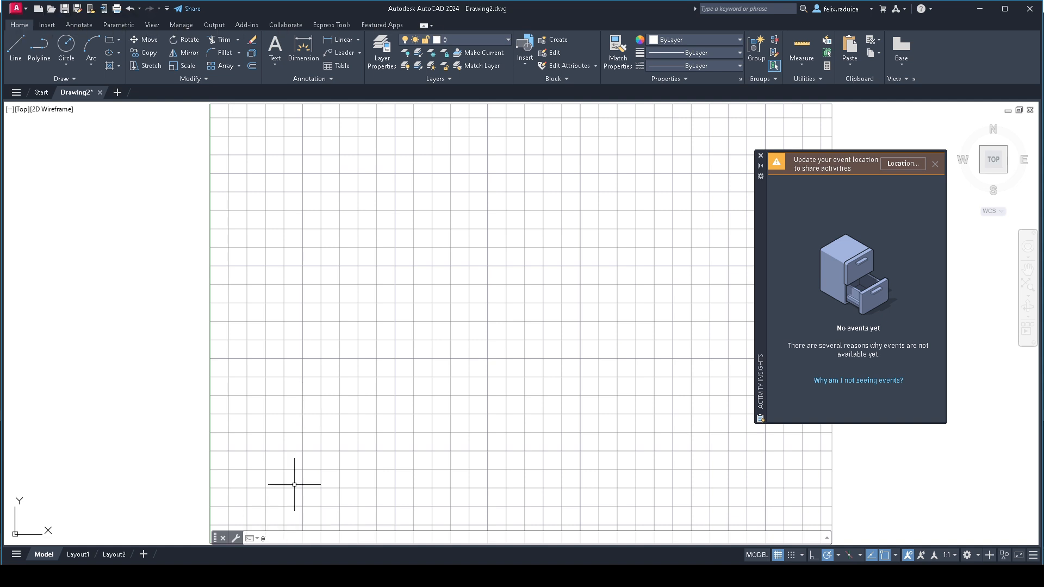
{"action": "key", "text": "Escape"}
- Draw the lower and right border lines of the drawing limits from 0,0 through 420,0 to 420,297
{"action": "scroll", "coordinate": [292, 481], "scroll_direction": "down", "scroll_amount": 2}
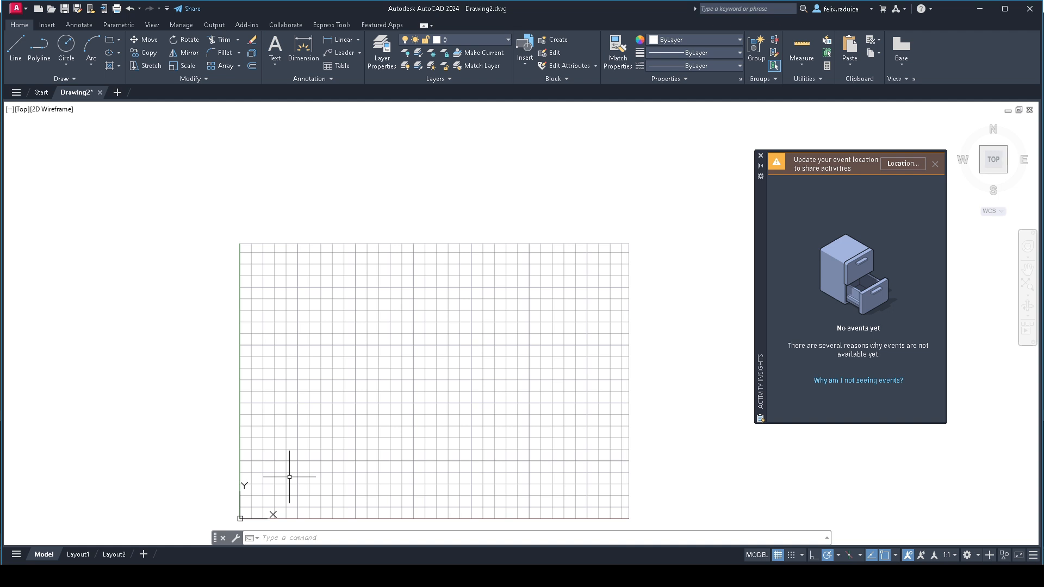
{"action": "type", "text": "line"}
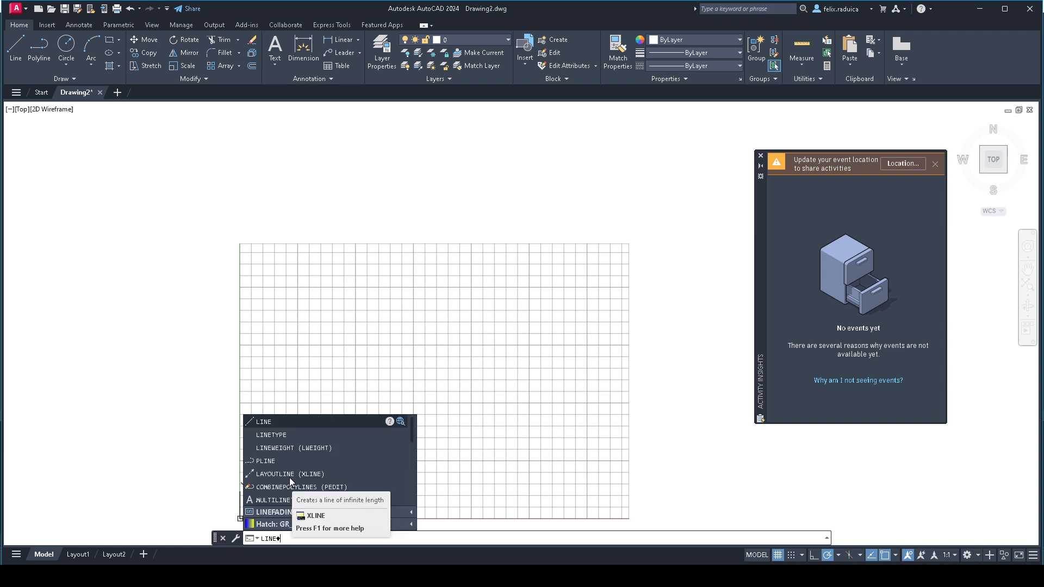
{"action": "key", "text": "Return"}
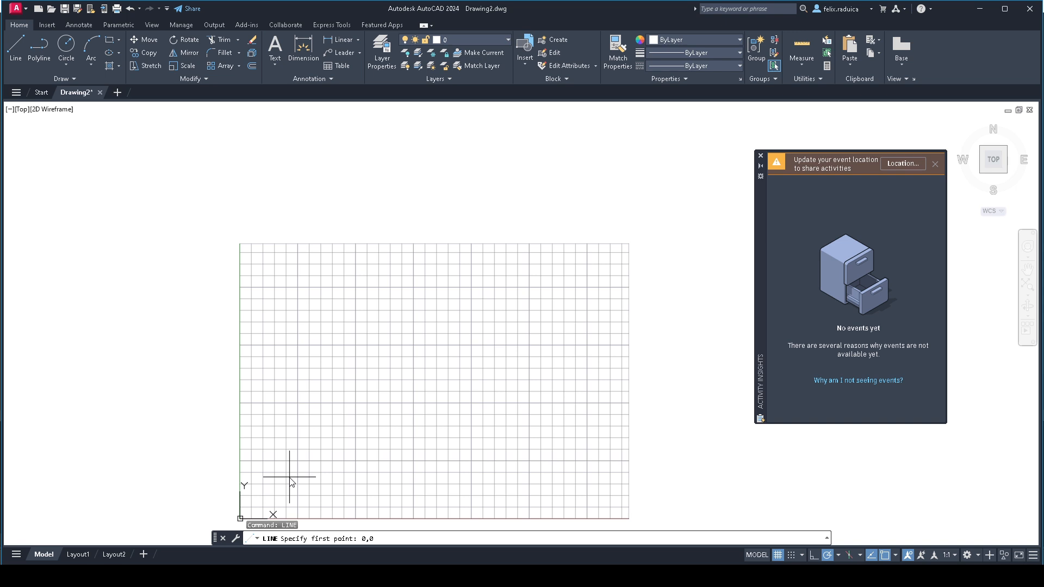
{"action": "type", "text": "0,0"}
{"action": "key", "text": "Return"}
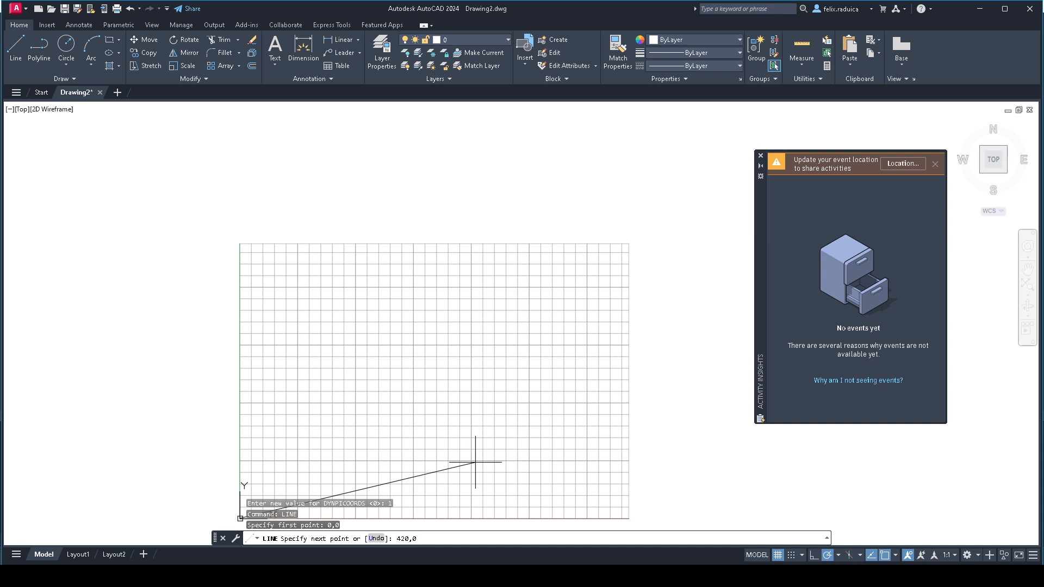
{"action": "key", "text": "Return"}
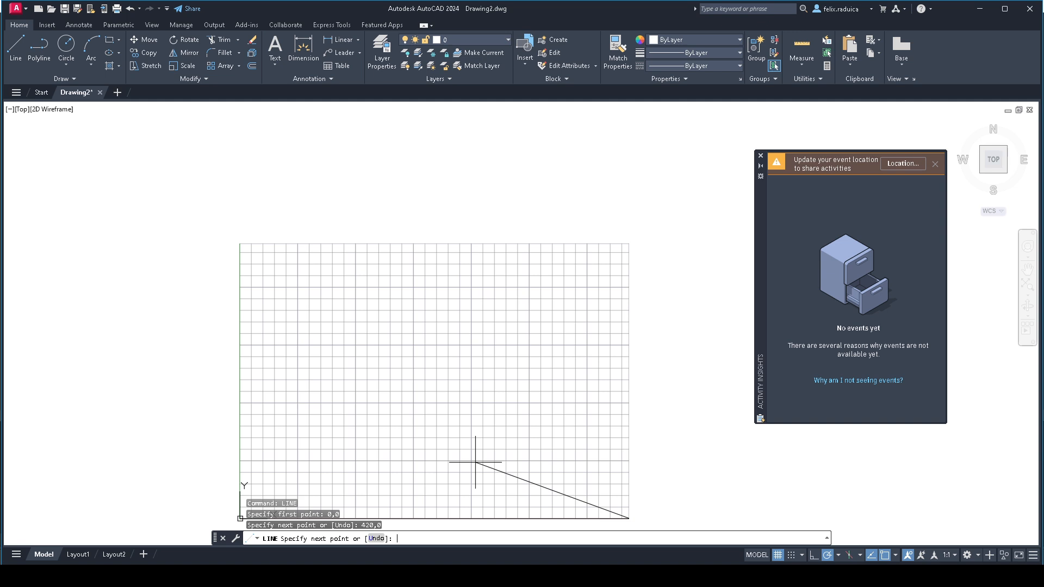
{"action": "type", "text": "420,297"}
{"action": "key", "text": "Return"}
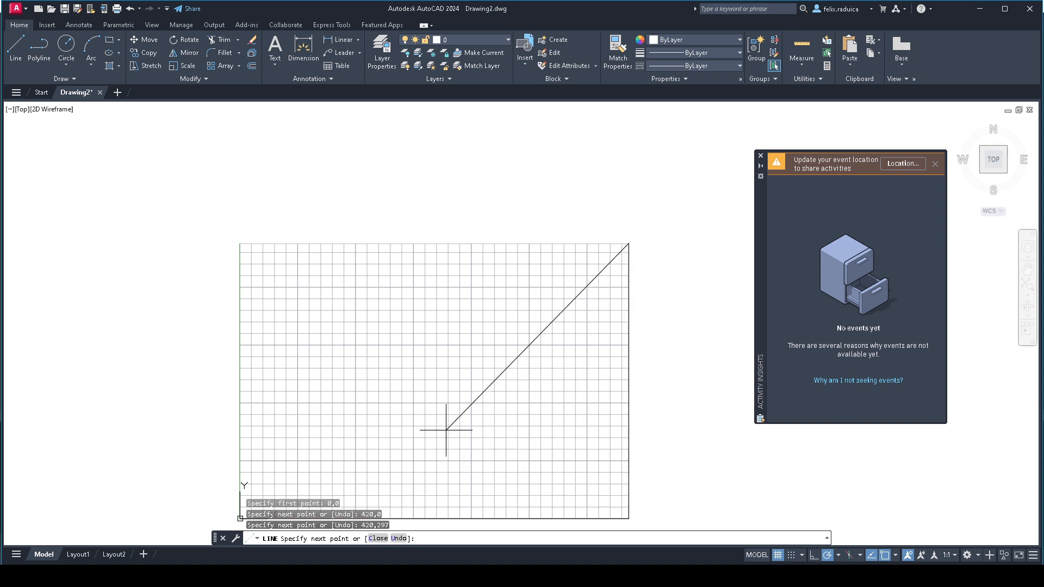
- Continue the border line to 0,297 and back to 0,0, and end the Line command
{"action": "scroll", "coordinate": [341, 394], "scroll_direction": "down", "scroll_amount": 2}
{"action": "scroll", "coordinate": [340, 377], "scroll_direction": "down", "scroll_amount": 3}
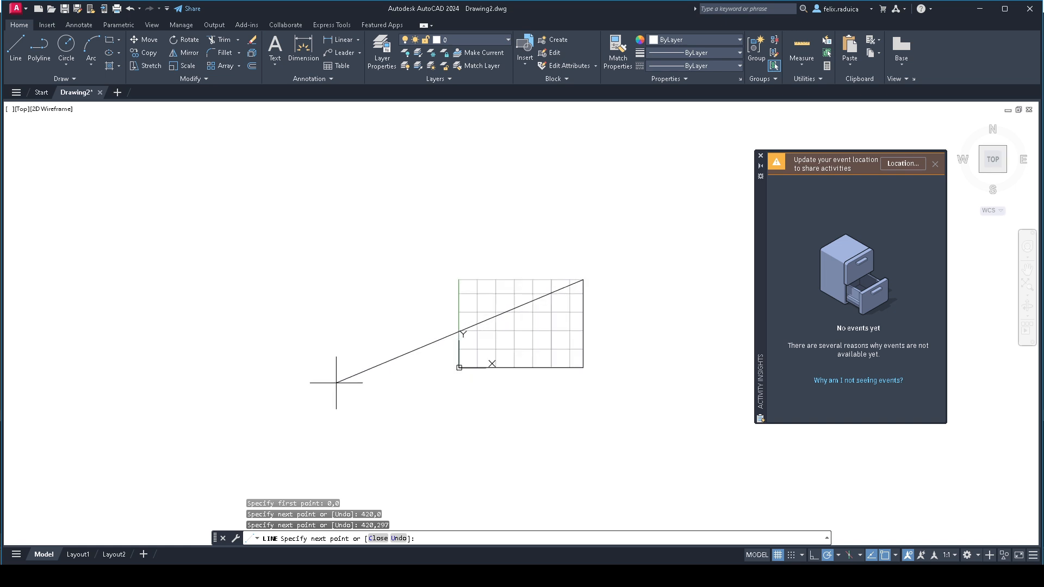
{"action": "scroll", "coordinate": [354, 373], "scroll_direction": "up", "scroll_amount": 2}
{"action": "middle_click_drag", "start_coordinate": [634, 297], "coordinate": [538, 347]}
{"action": "middle_click", "coordinate": [533, 346]}
{"action": "middle_click", "coordinate": [533, 346]}
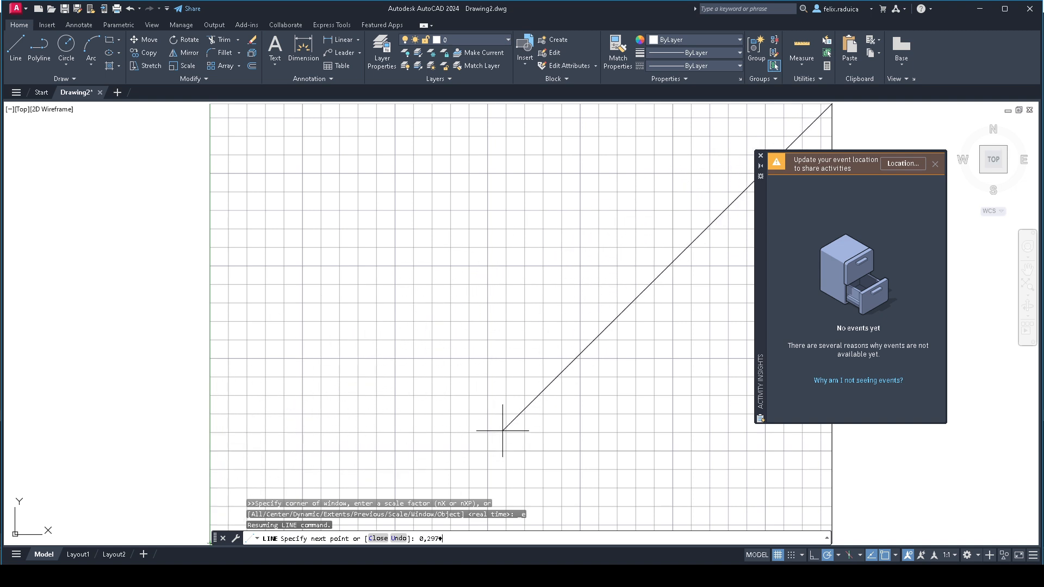
{"action": "key", "text": "Return"}
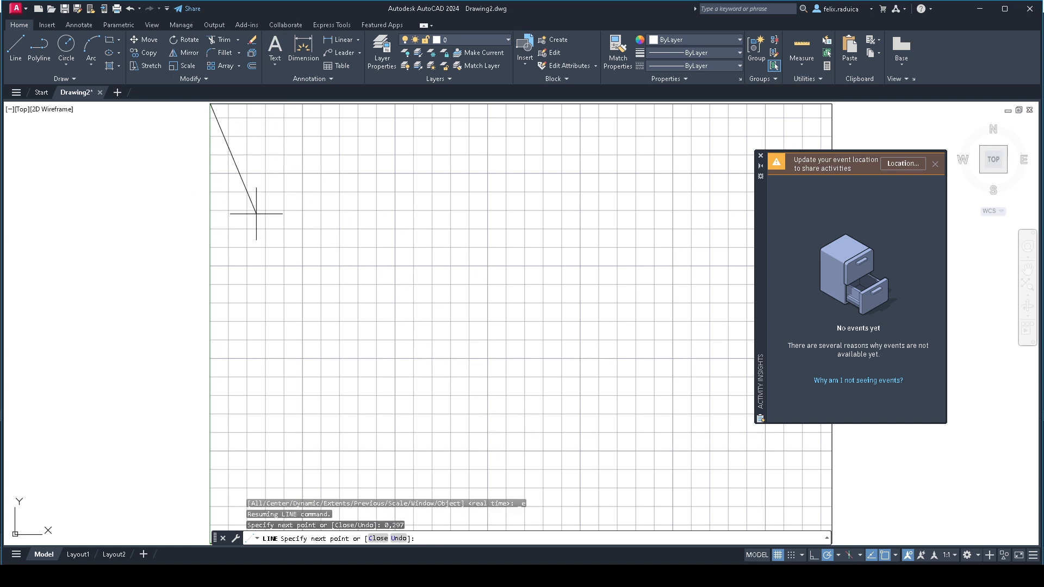
{"action": "scroll", "coordinate": [300, 363], "scroll_direction": "down", "scroll_amount": 2}
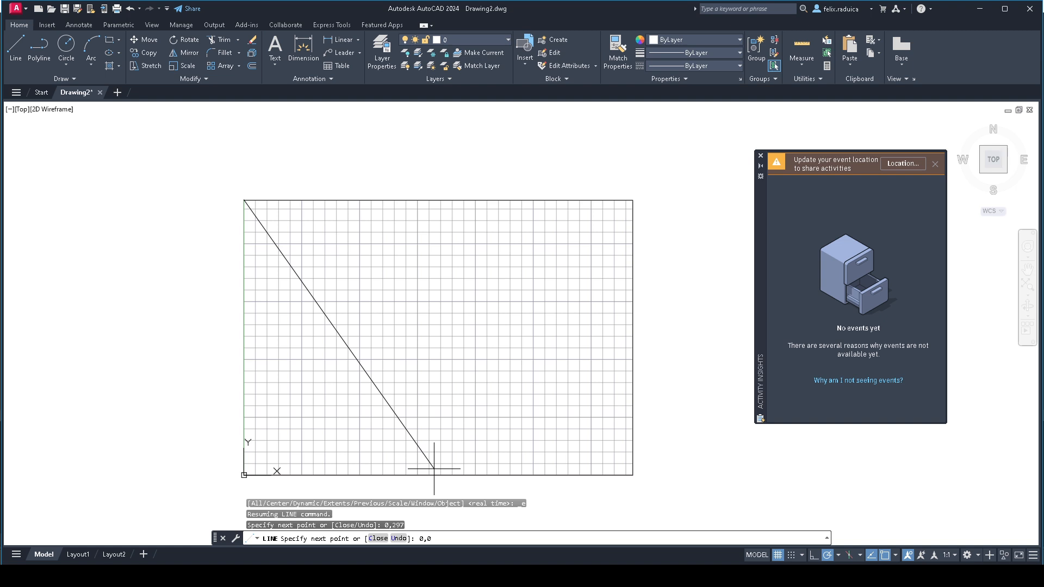
{"action": "key", "text": "Return"}
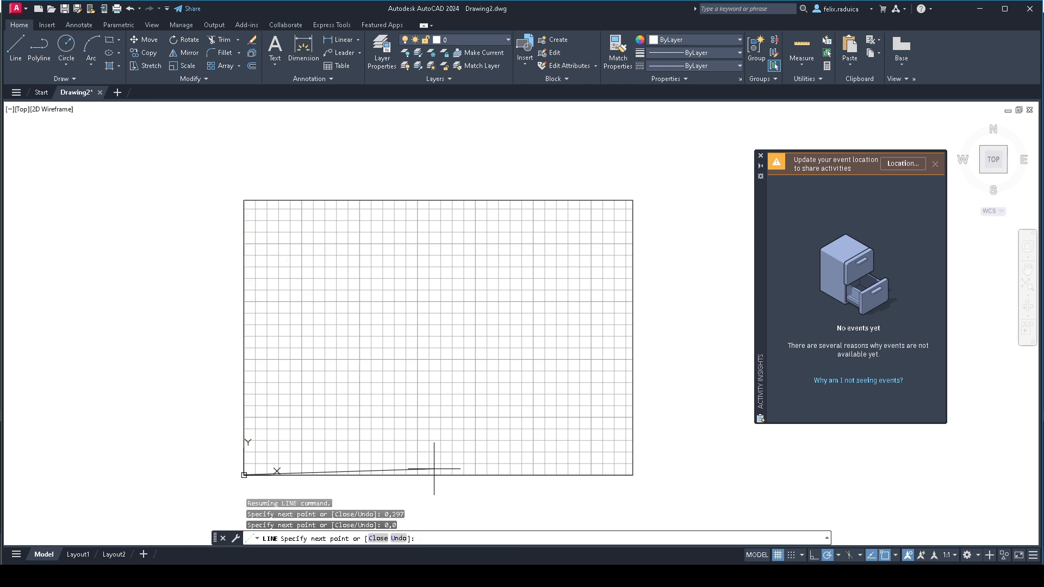
{"action": "key", "text": "Return"}
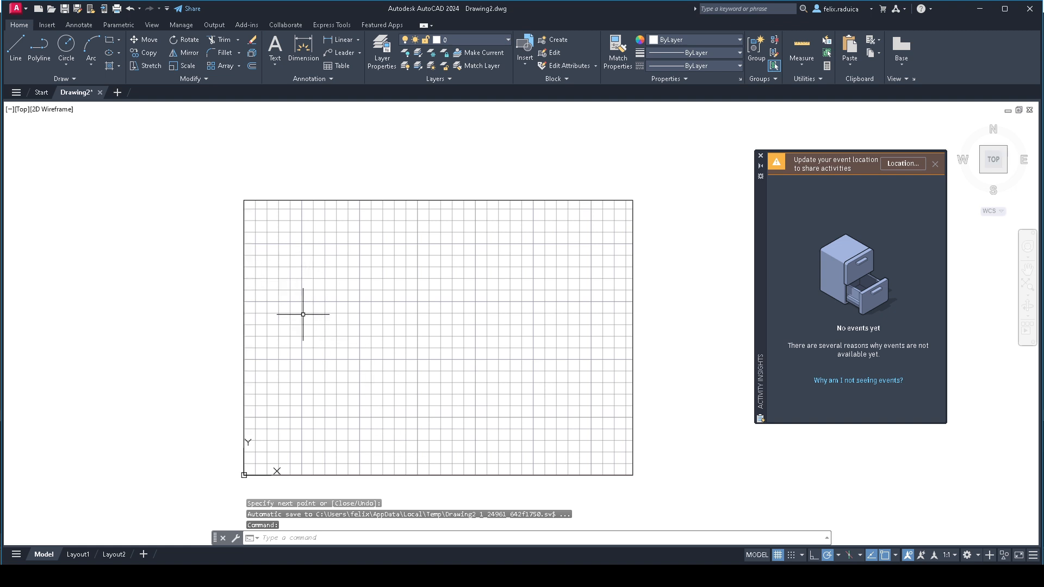
- Turn off the grid display and zoom to the drawing extents
{"action": "scroll", "coordinate": [307, 315], "scroll_direction": "down", "scroll_amount": 2}
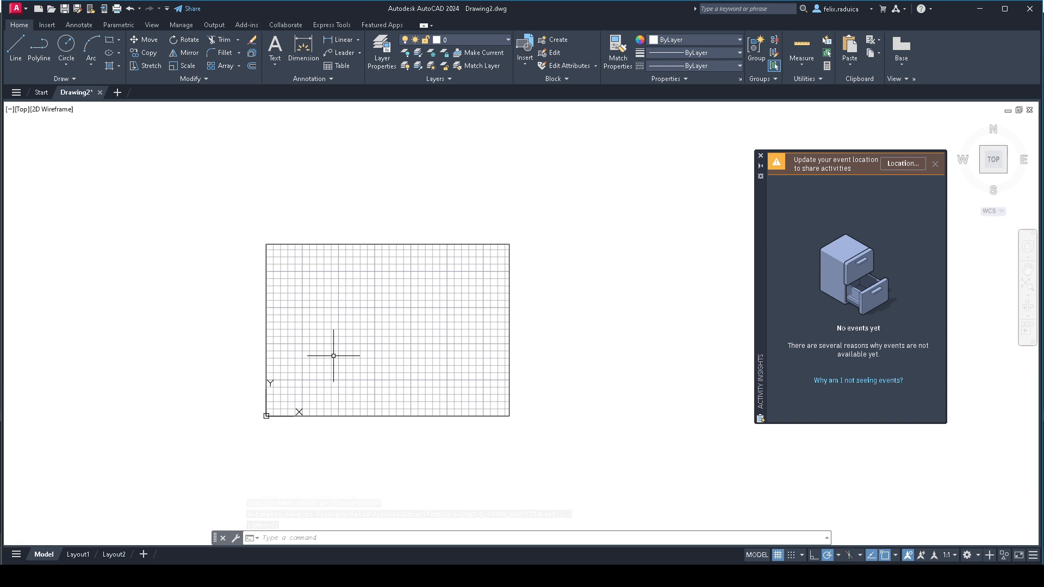
{"action": "key", "text": "F7"}
{"action": "middle_click", "coordinate": [400, 290]}
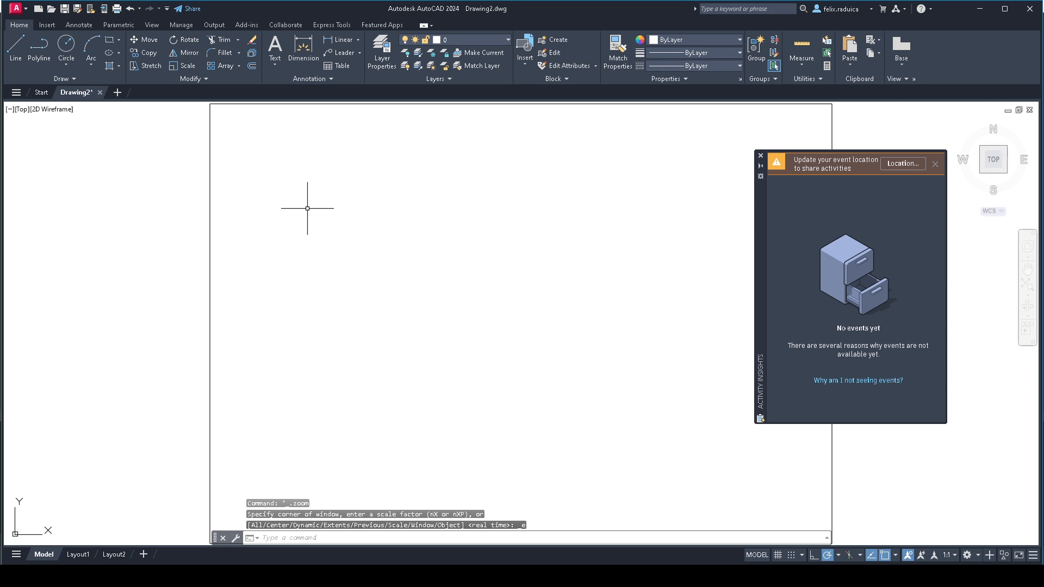
- Draw the first two sides of a polyline rectangle using absolute coordinates, from 50,50 through 150,50 to 150,100
{"action": "type", "text": "@"}
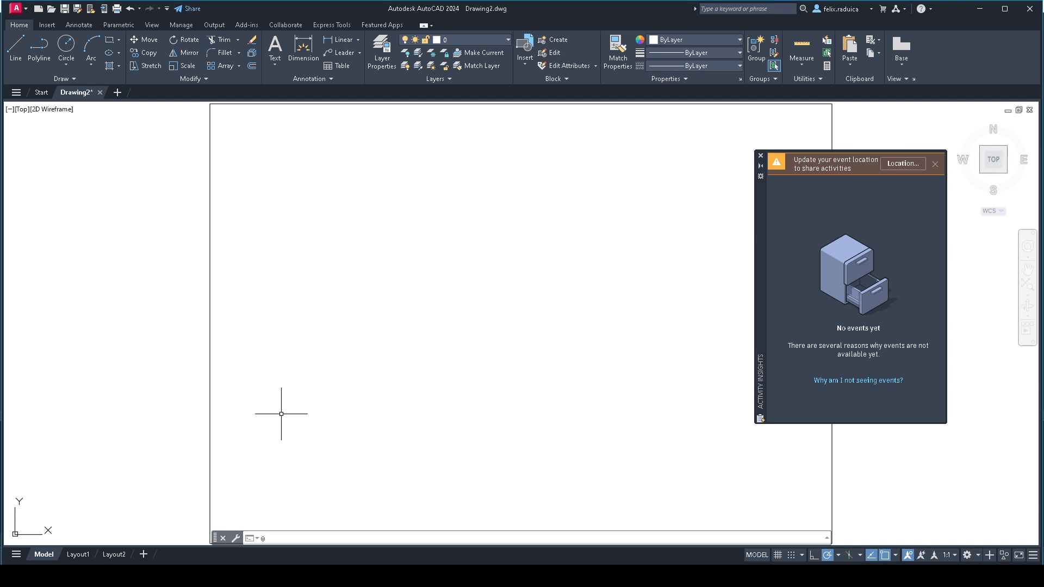
{"action": "middle_click_drag", "start_coordinate": [305, 436], "coordinate": [312, 396]}
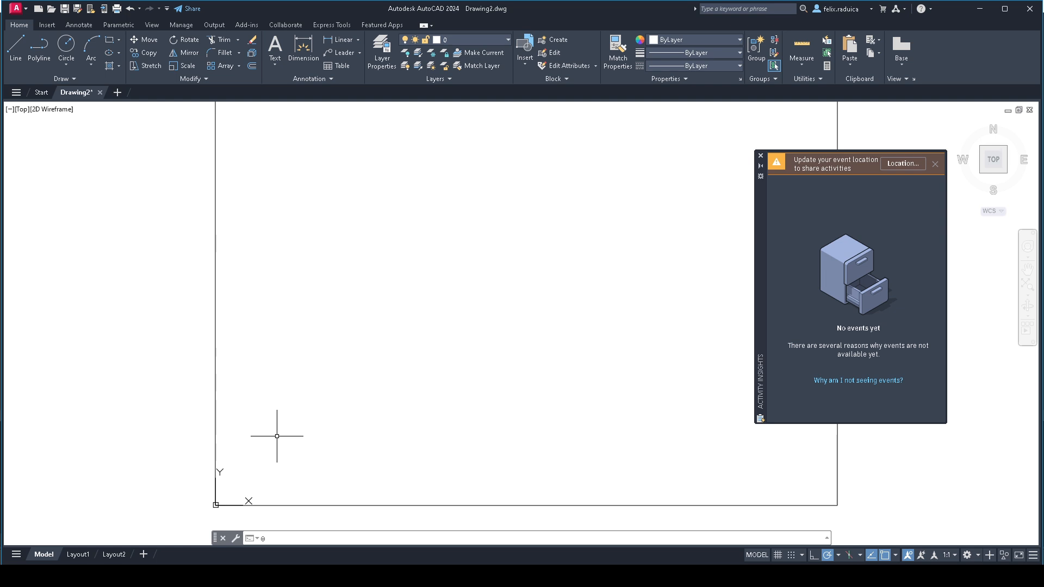
{"action": "type", "text": "PLINE"}
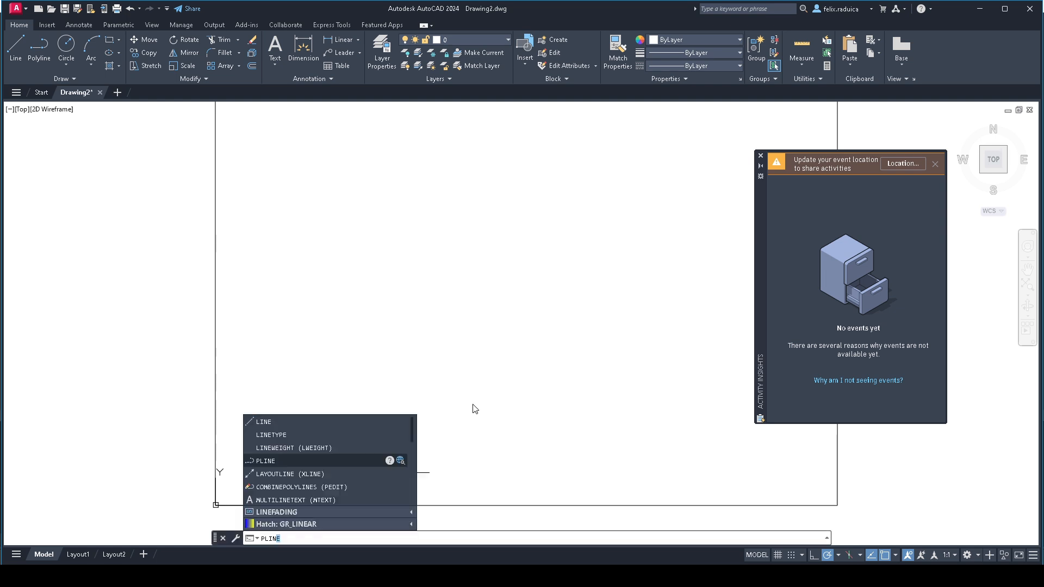
{"action": "key", "text": "Return"}
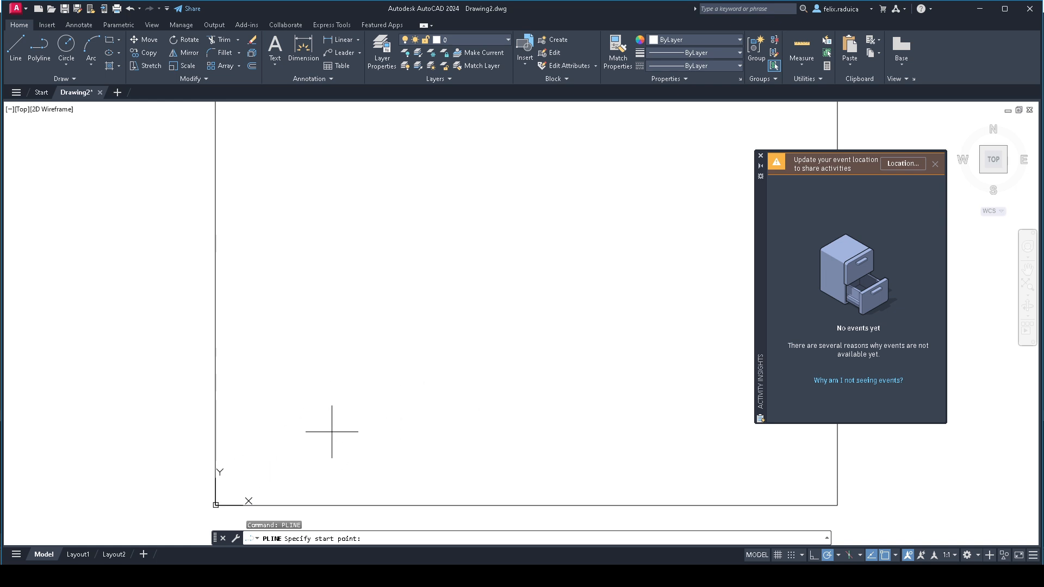
{"action": "type", "text": "50,50"}
{"action": "key", "text": "alt"}
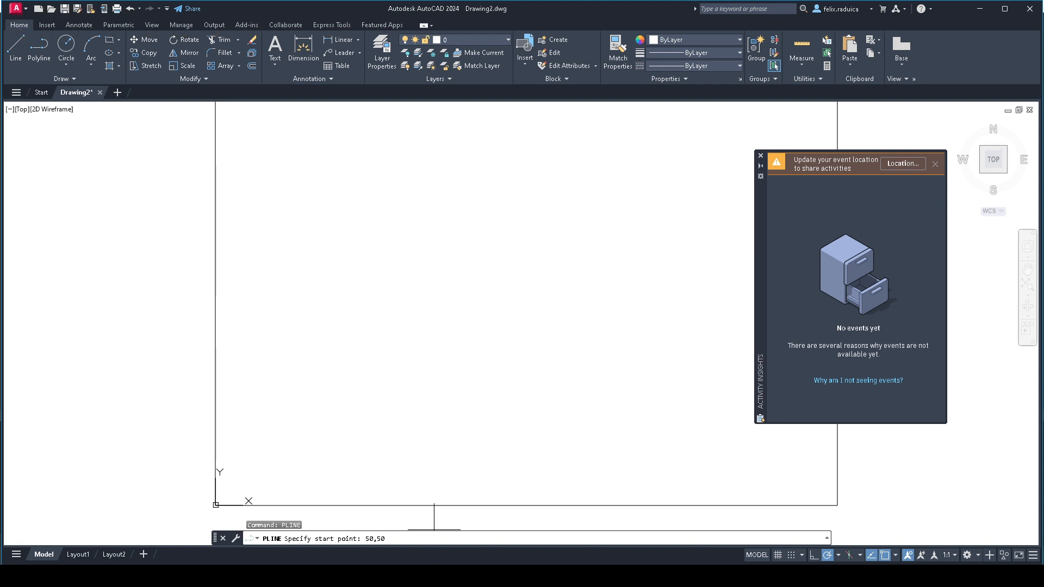
{"action": "key", "text": "Return"}
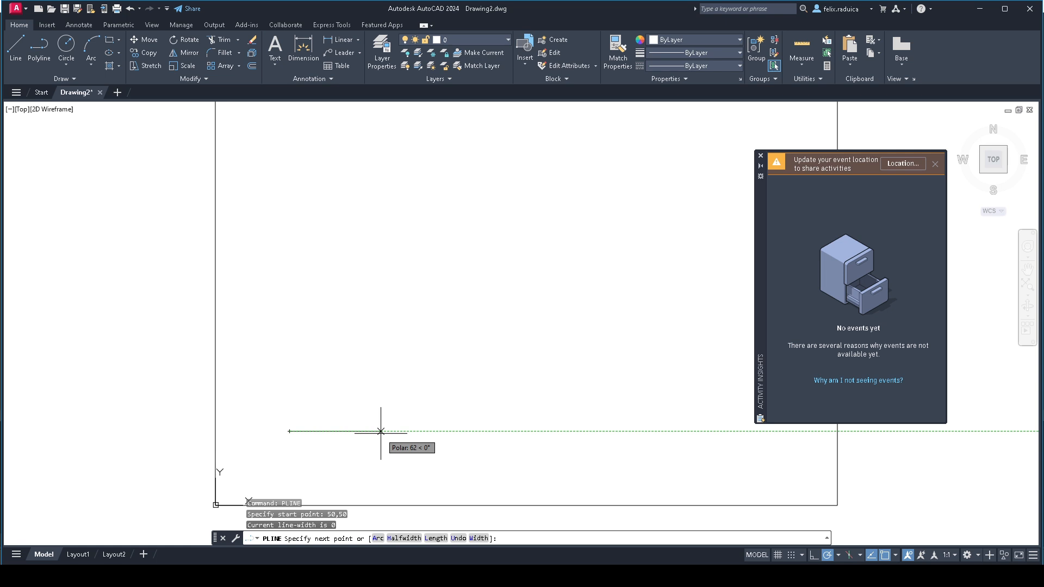
{"action": "type", "text": "150,50"}
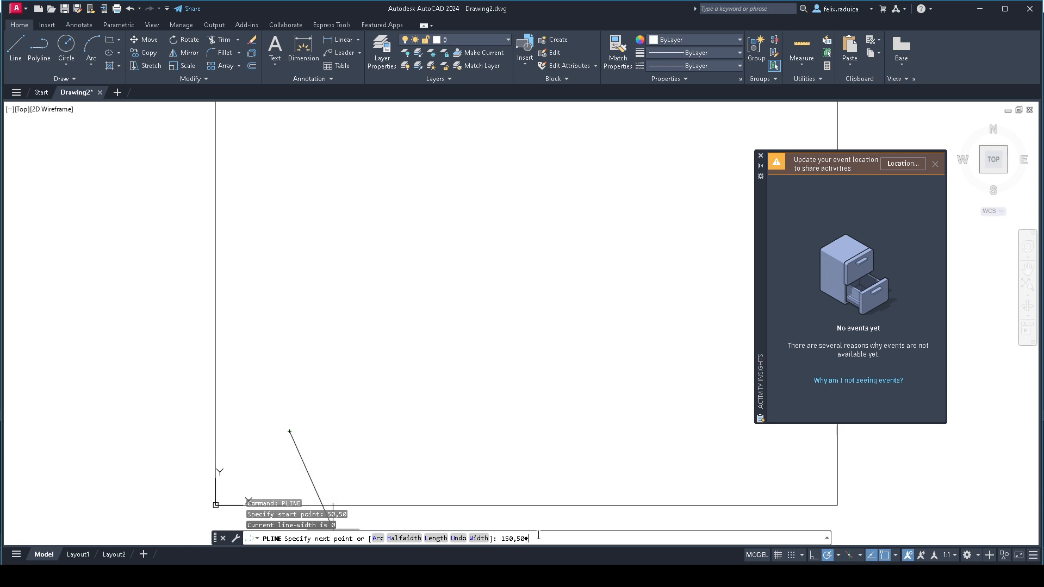
{"action": "key", "text": "Return"}
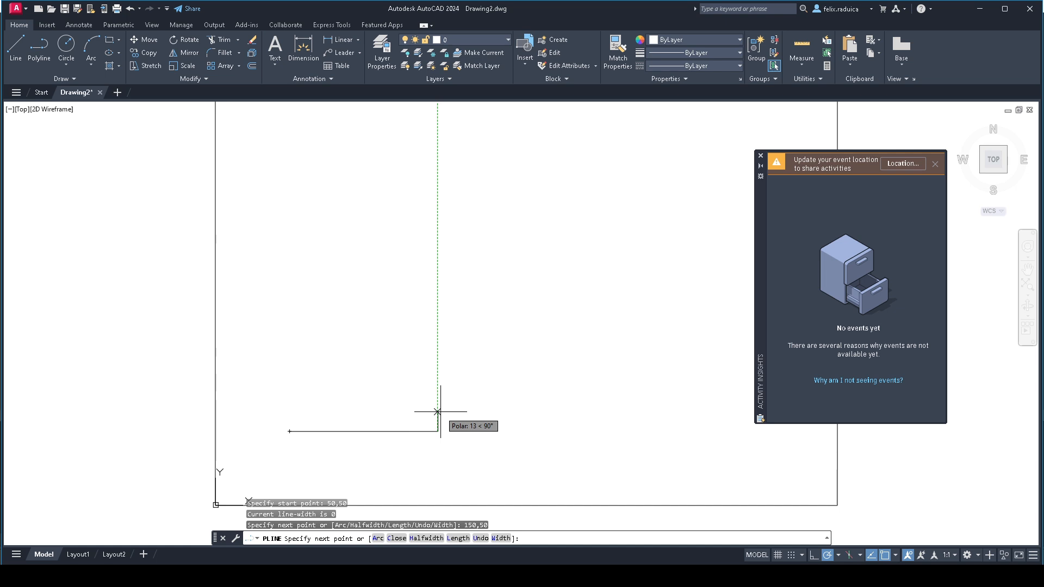
{"action": "type", "text": "150,100"}
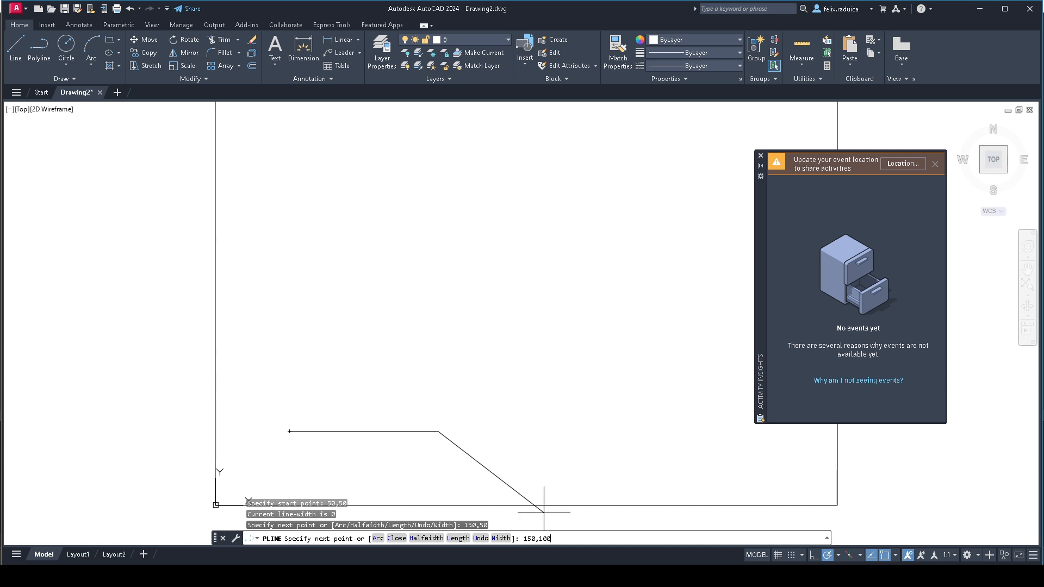
{"action": "key", "text": "Return"}
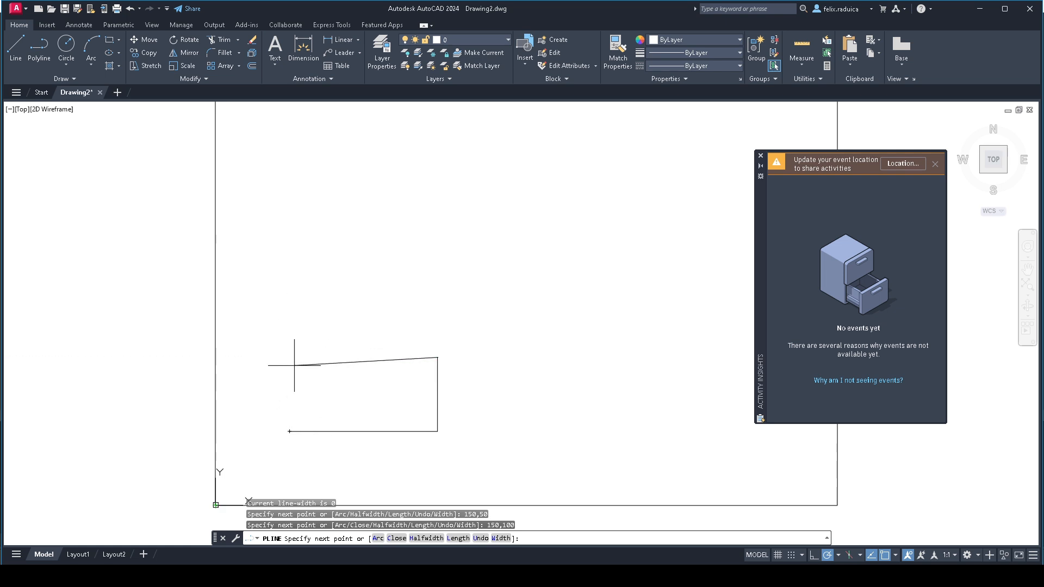
- Complete the polyline rectangle through 50,100 and back to 50,50, and end the command
{"action": "type", "text": "50,100"}
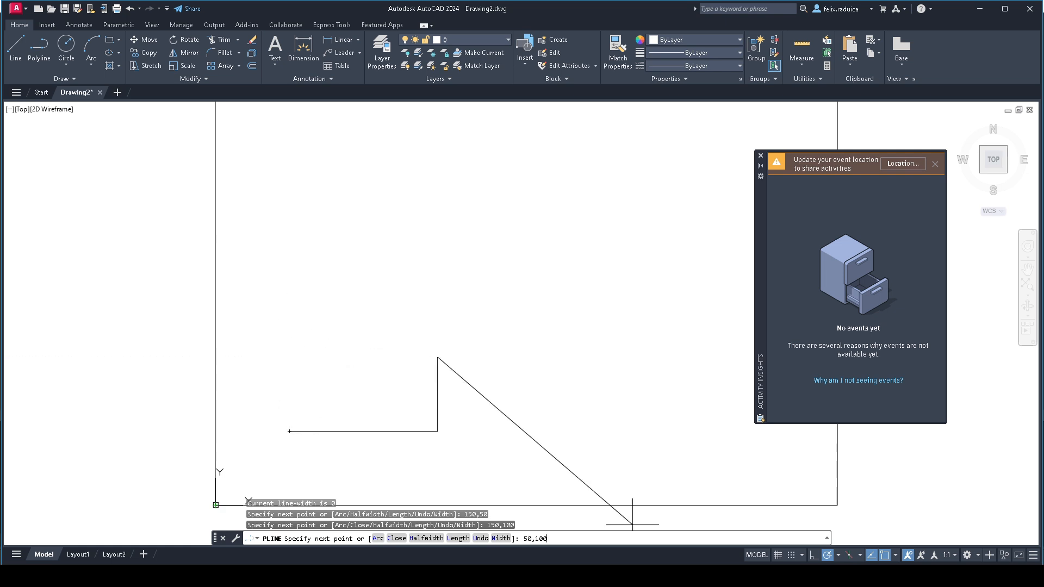
{"action": "key", "text": "Return"}
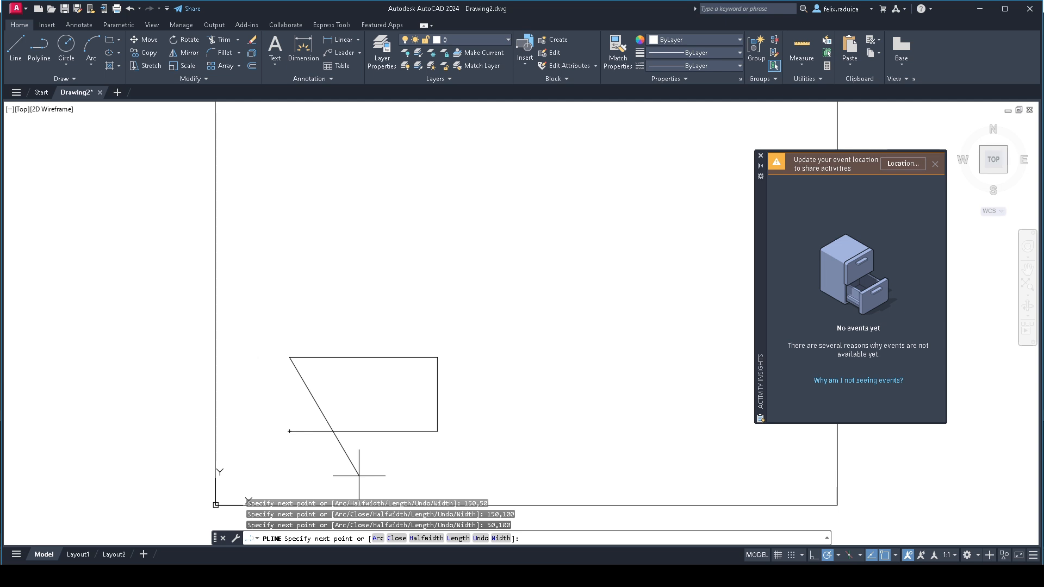
{"action": "type", "text": "50,50"}
{"action": "key", "text": "Return"}
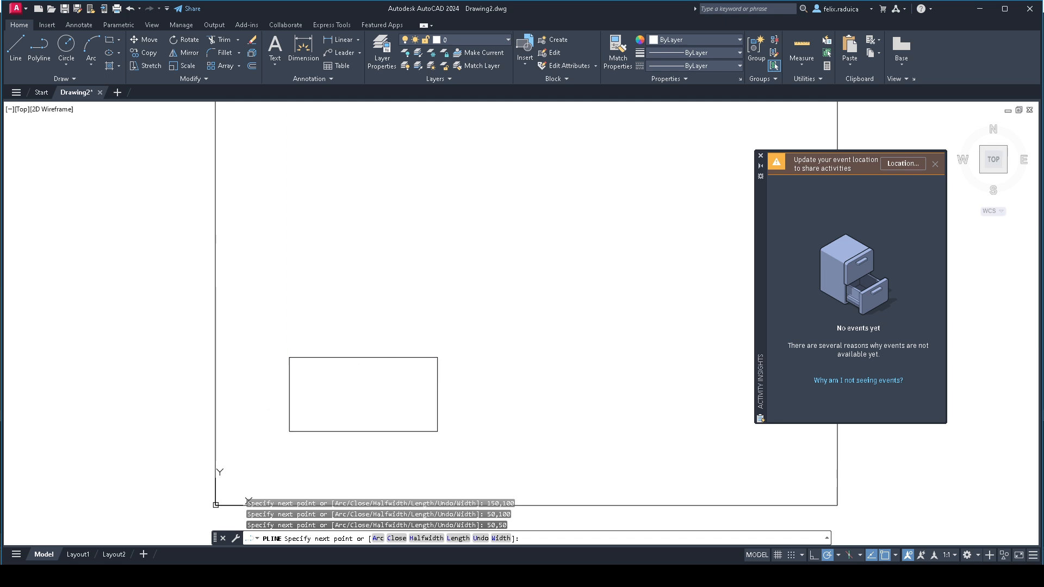
{"action": "key", "text": "Return"}
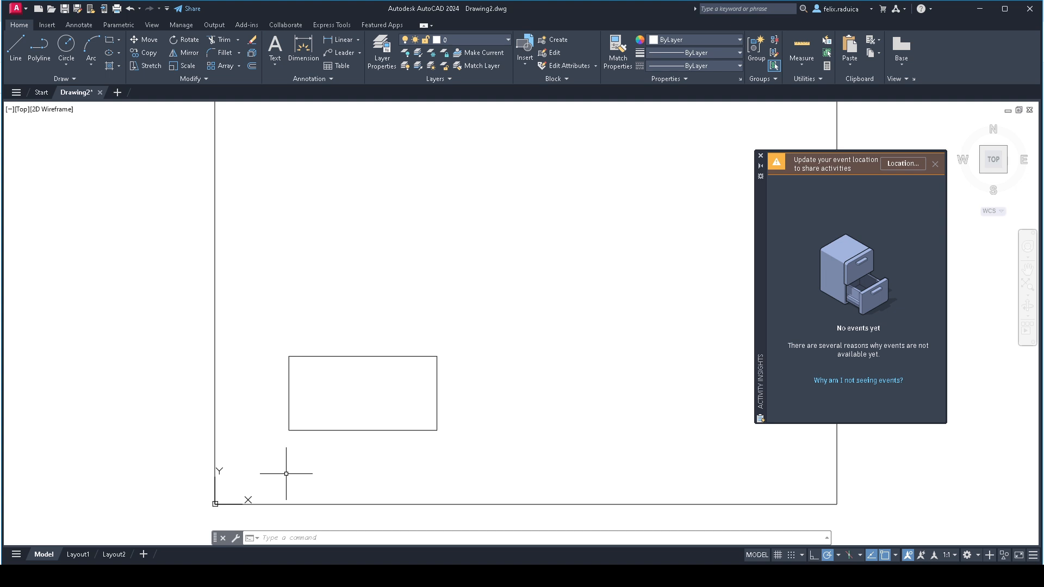
{"action": "type", "text": "l"}
{"action": "key", "text": "Return"}
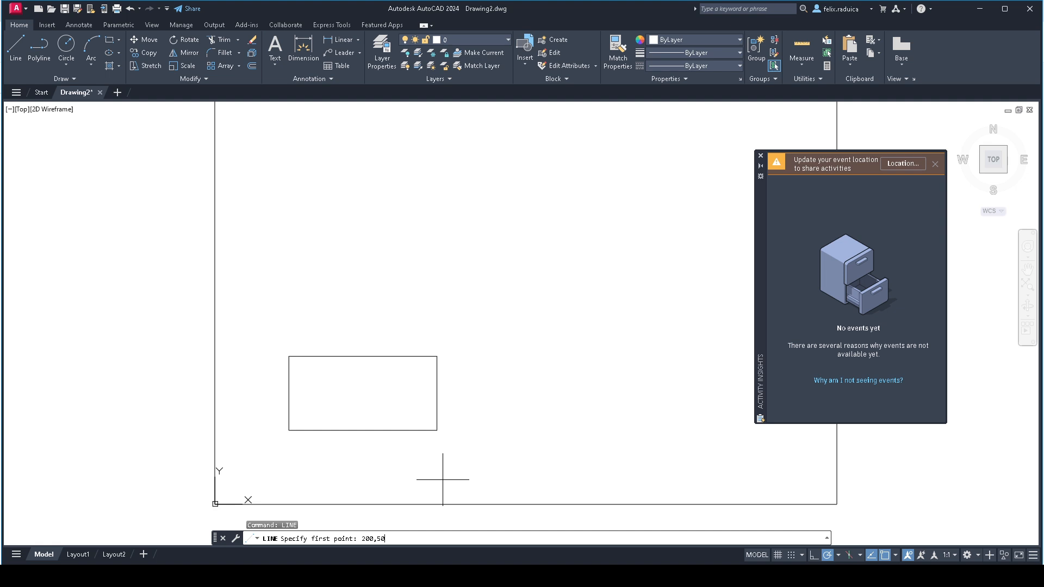
{"action": "key", "text": "Return"}
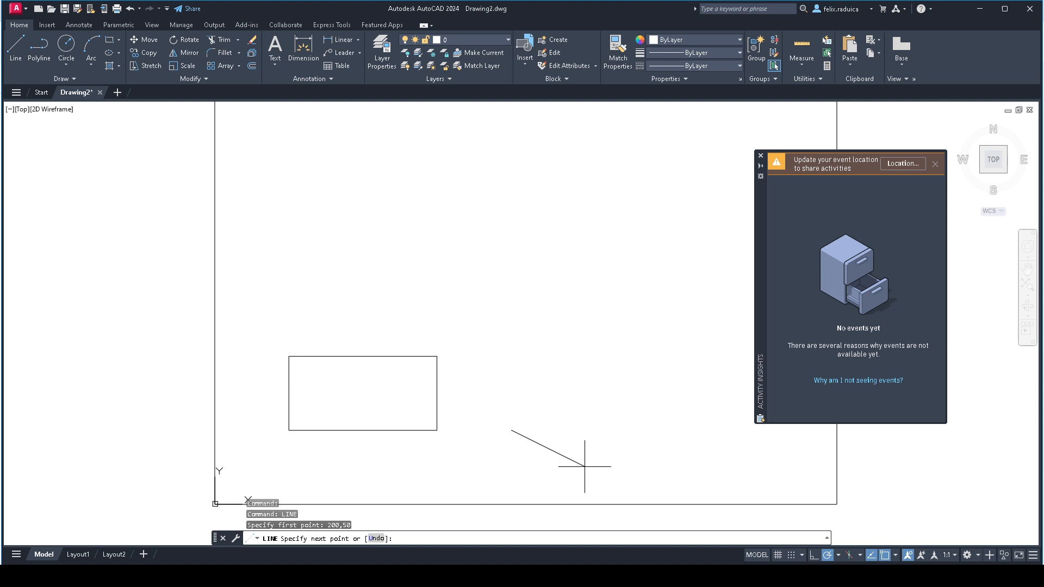
{"action": "type", "text": "@100,0"}
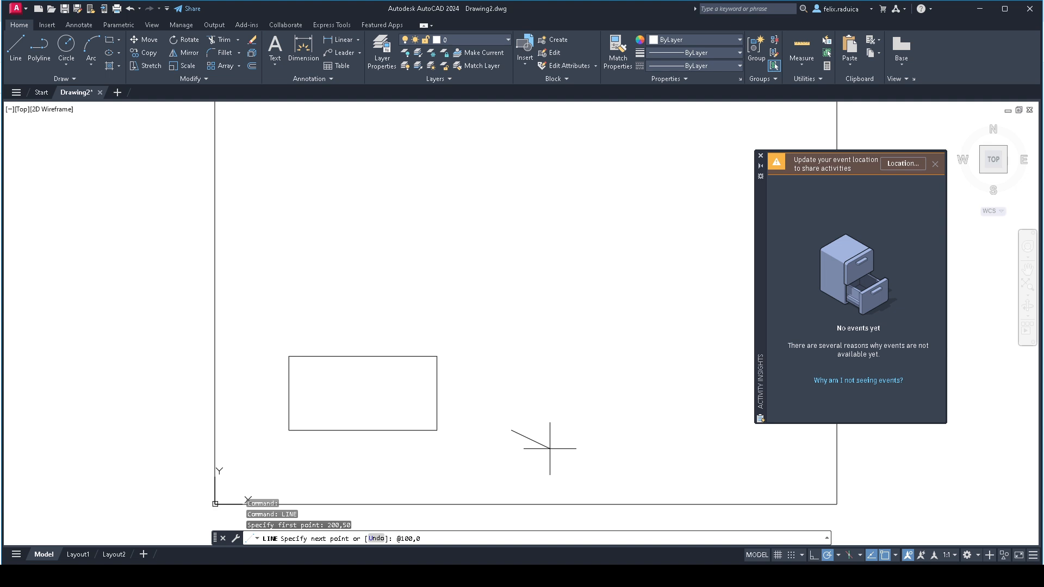
{"action": "key", "text": "Return"}
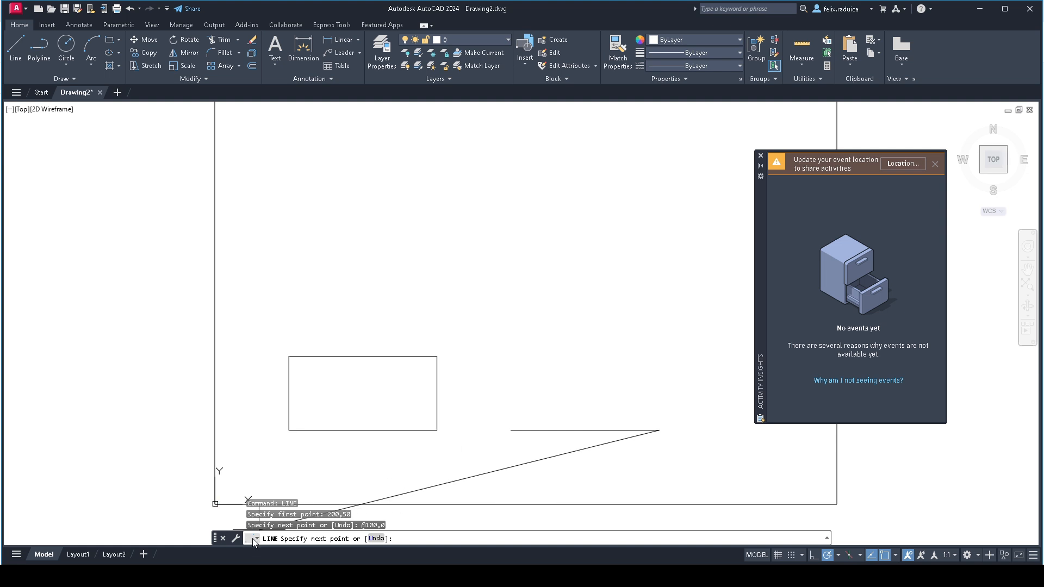
- Continue the L-shaped outline with the relative points @0,20 and @-80,0
{"action": "middle_click_drag", "start_coordinate": [285, 486], "coordinate": [312, 470]}
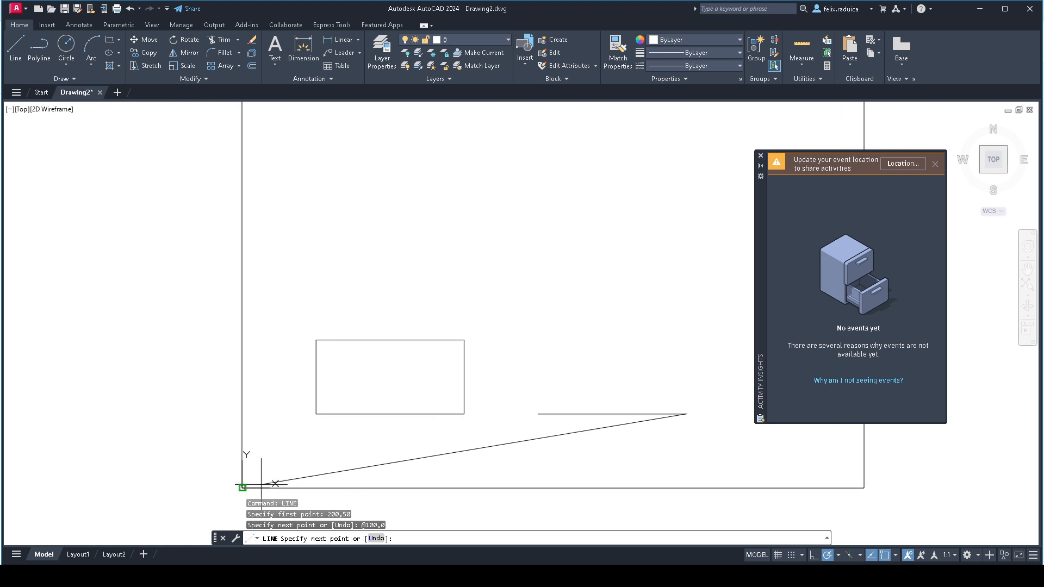
{"action": "middle_click_drag", "start_coordinate": [652, 415], "coordinate": [623, 454]}
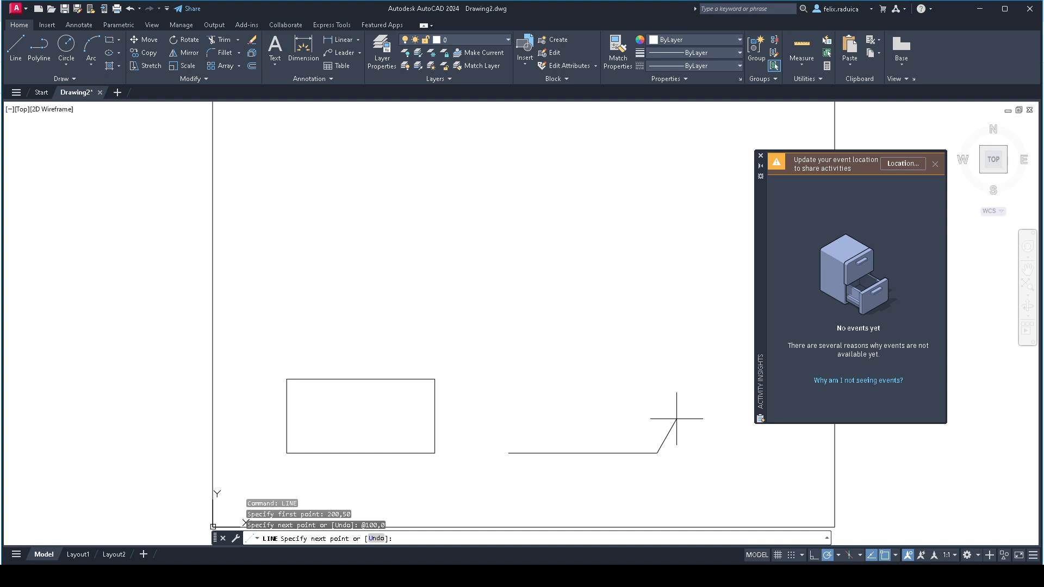
{"action": "type", "text": "@0,20"}
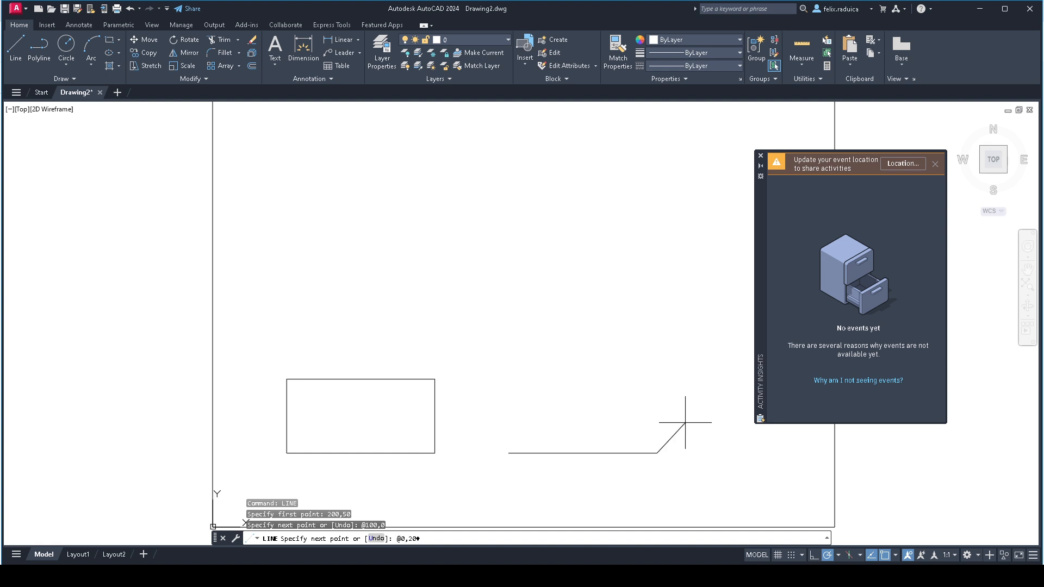
{"action": "key", "text": "Return"}
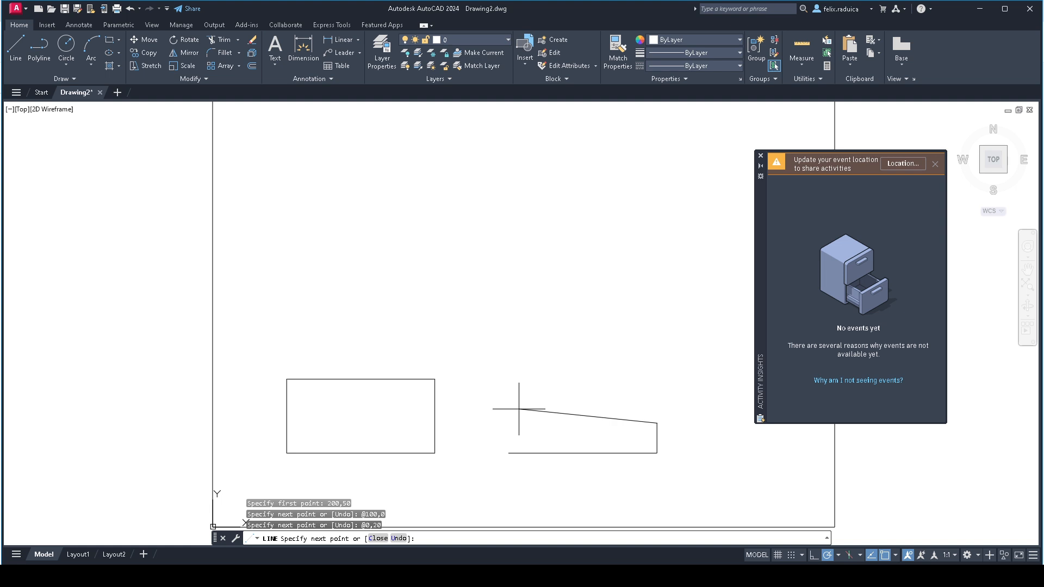
{"action": "type", "text": "@-80,0"}
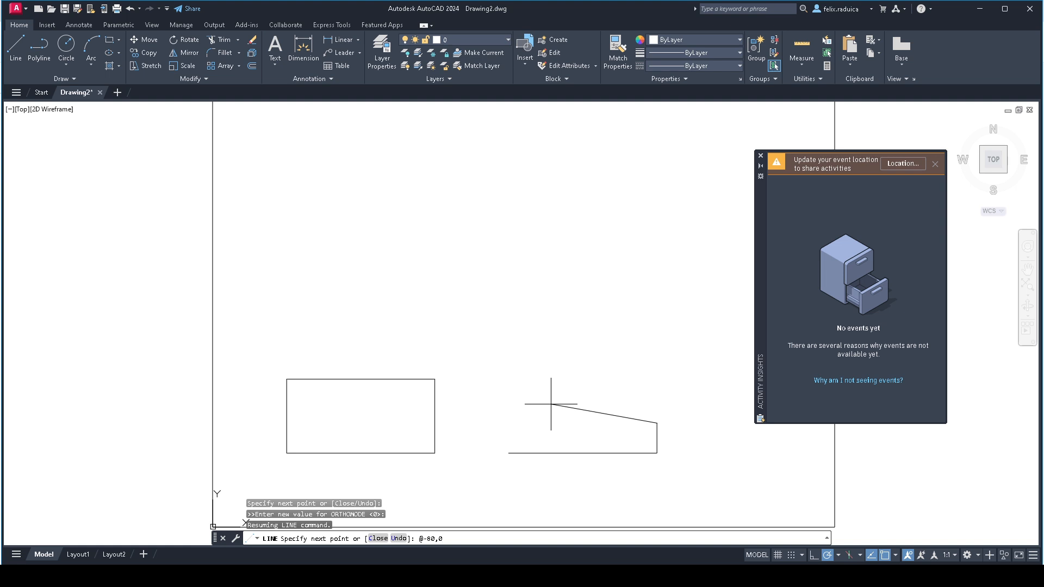
{"action": "key", "text": "Return"}
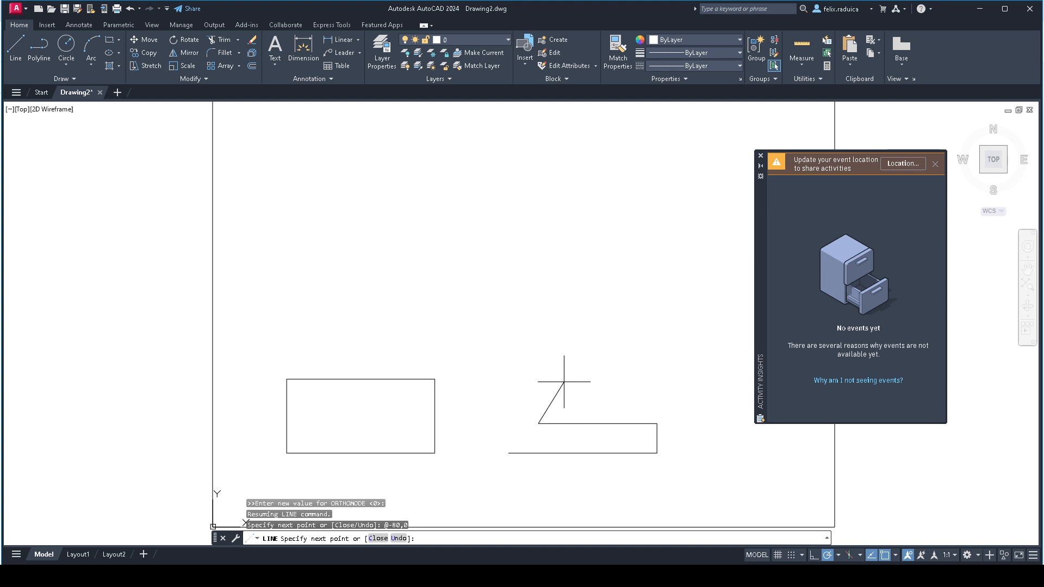
- With Ortho on, complete the L-shape with segments 30 up, 20 to the left and 50 down, and end the Line command
{"action": "key", "text": "F8"}
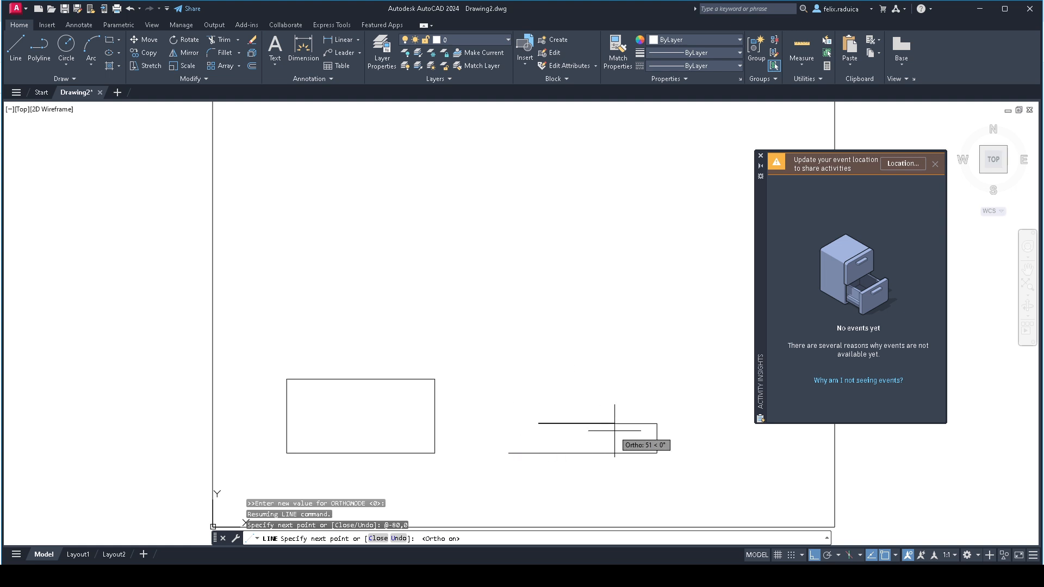
{"action": "left_click", "coordinate": [539, 401]}
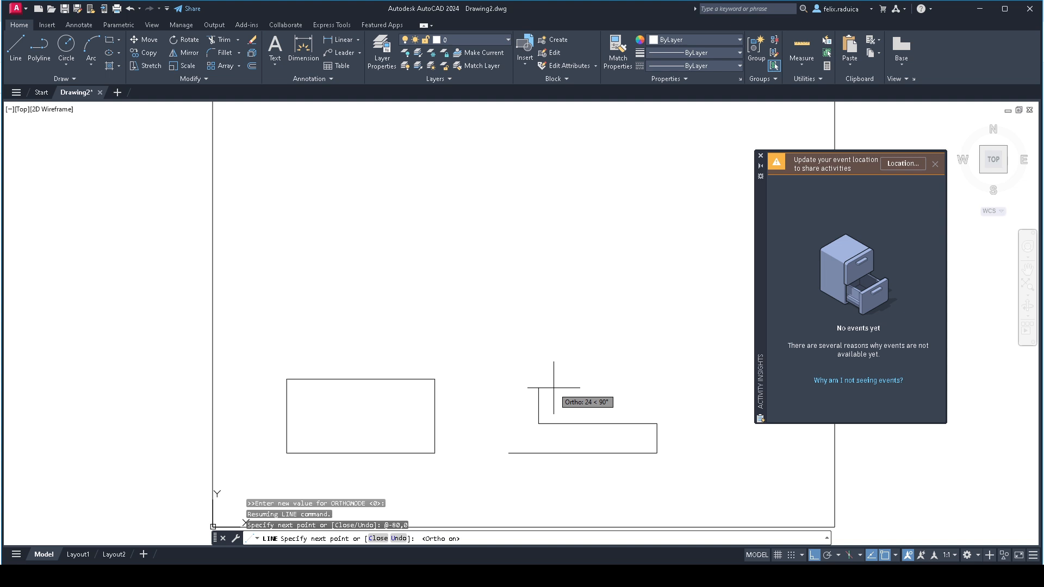
{"action": "key", "text": "Return"}
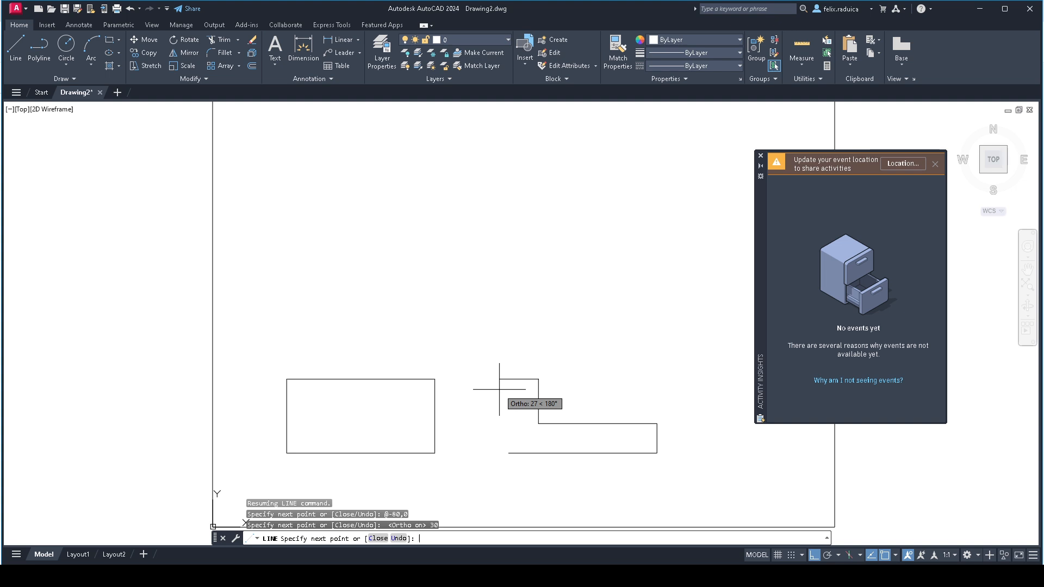
{"action": "type", "text": "20"}
{"action": "key", "text": "Return"}
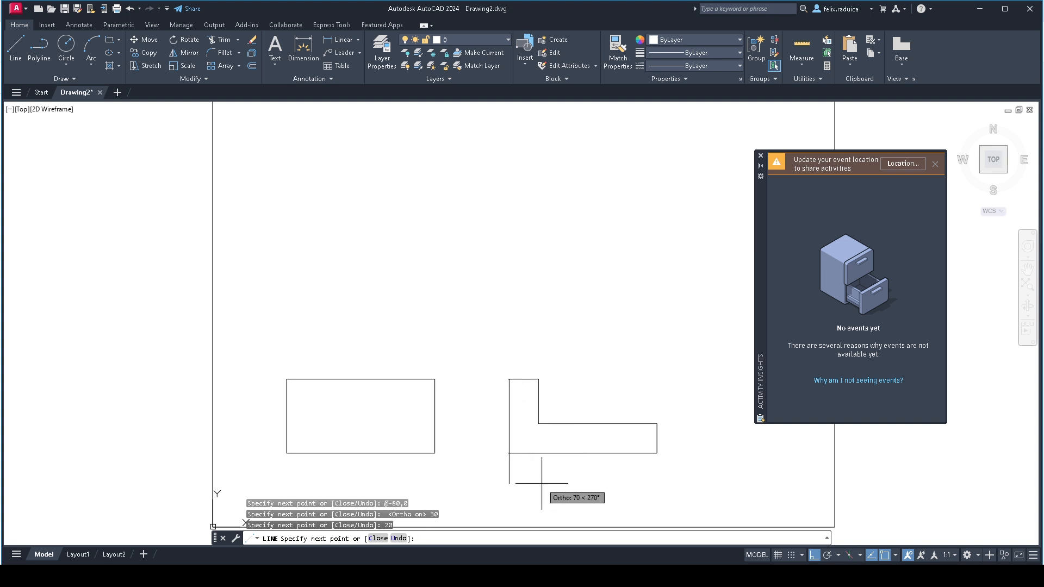
{"action": "type", "text": "50"}
{"action": "key", "text": "Return"}
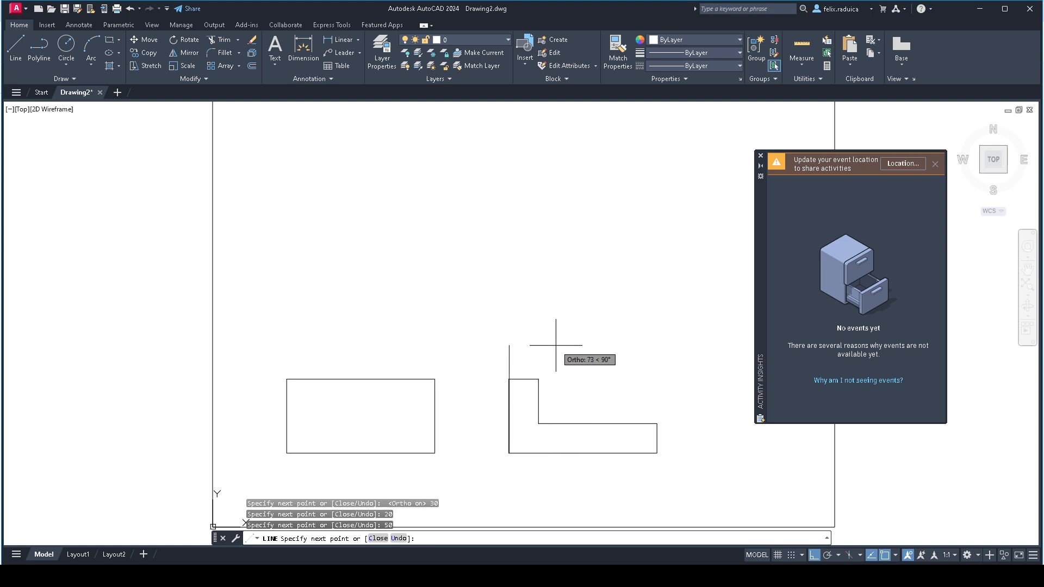
{"action": "key", "text": "Return"}
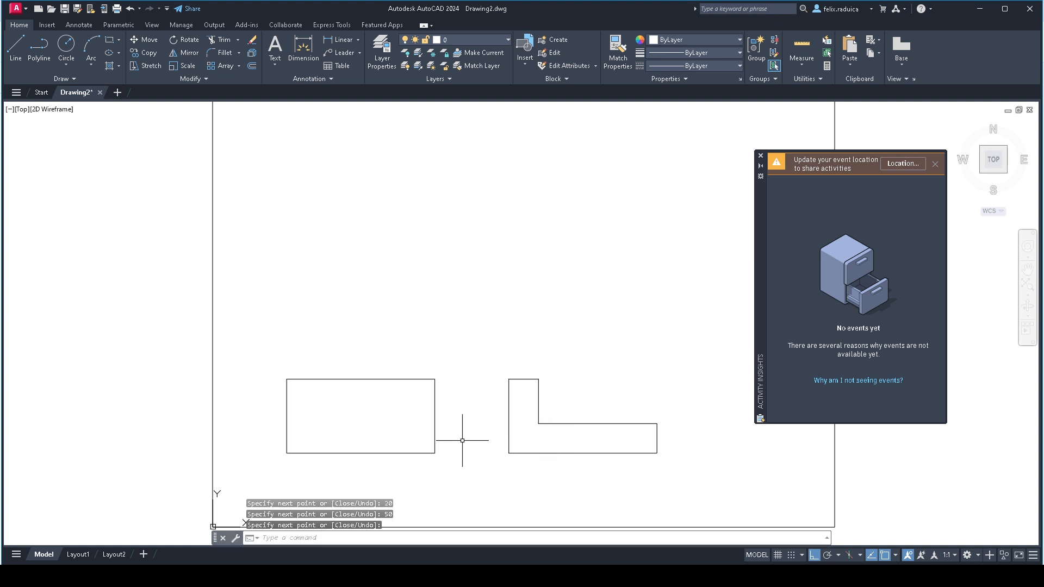
{"action": "middle_click_drag", "start_coordinate": [464, 435], "coordinate": [464, 437]}
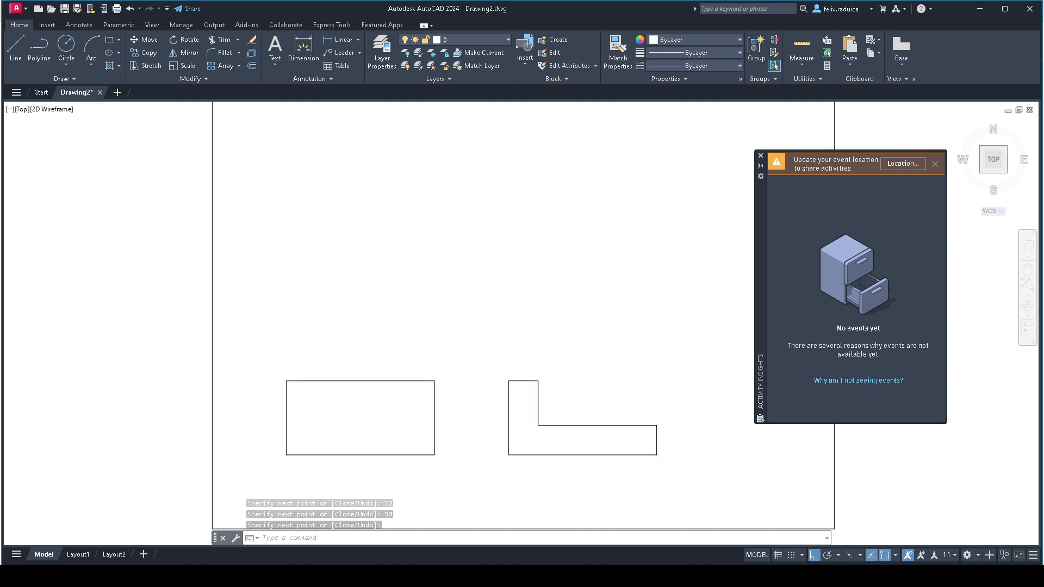
{"action": "middle_click", "coordinate": [464, 437]}
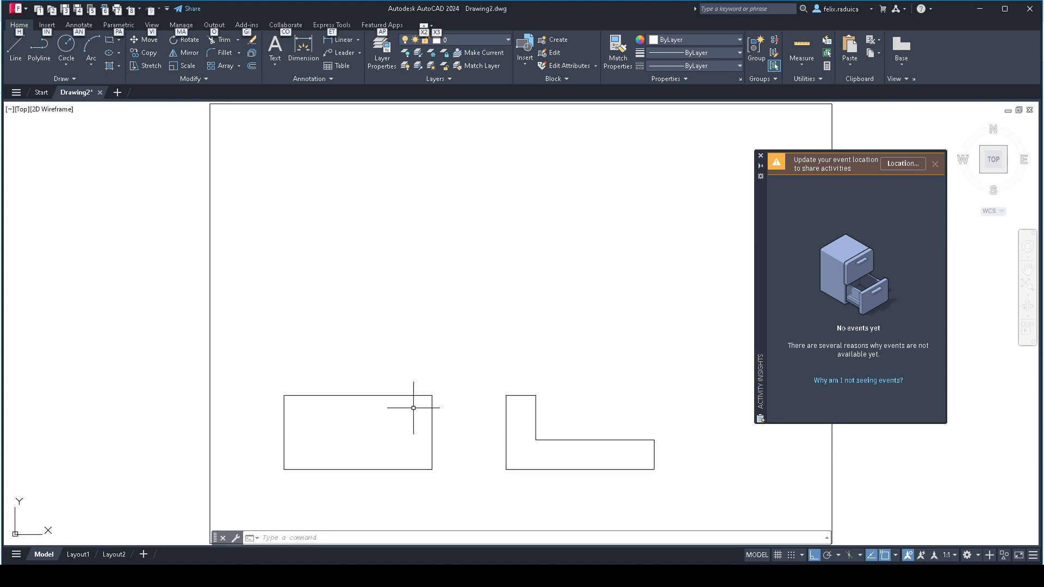
{"action": "key", "text": "alt"}
{"action": "scroll", "coordinate": [217, 481], "scroll_direction": "down", "scroll_amount": 2}
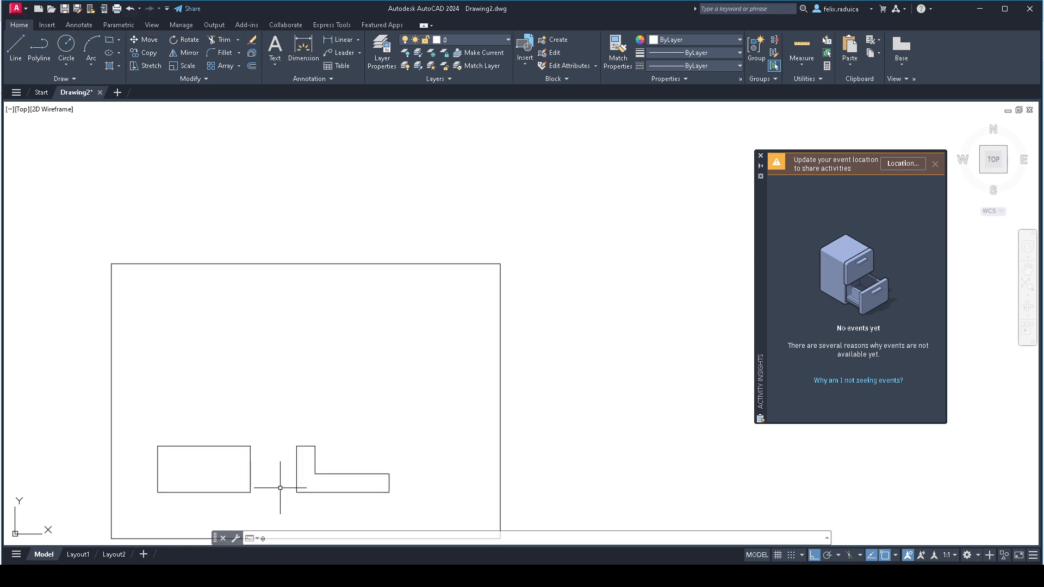
{"action": "key", "text": "BackSpace"}
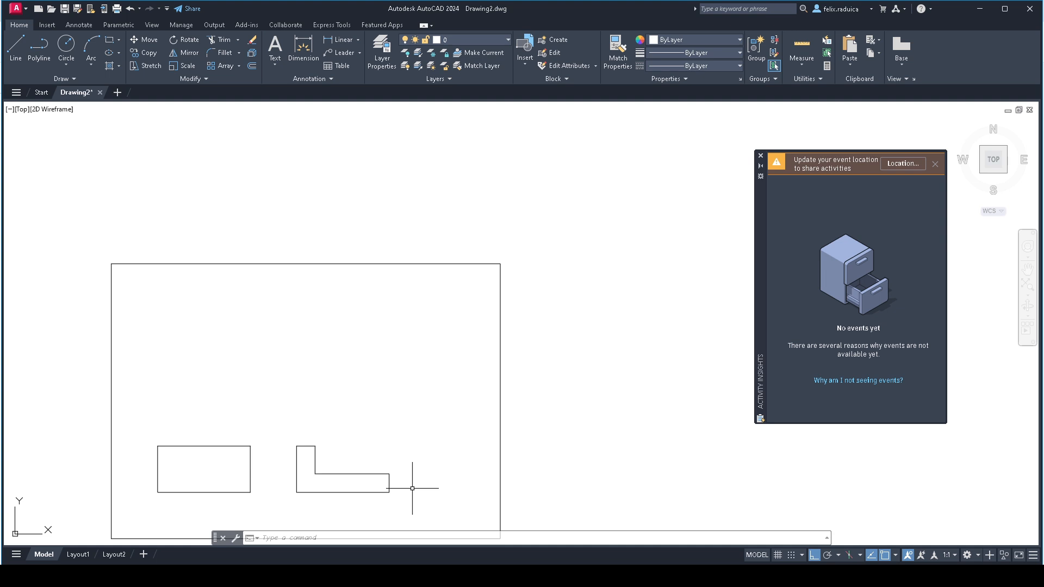
{"action": "type", "text": "LINE"}
{"action": "key", "text": "Return"}
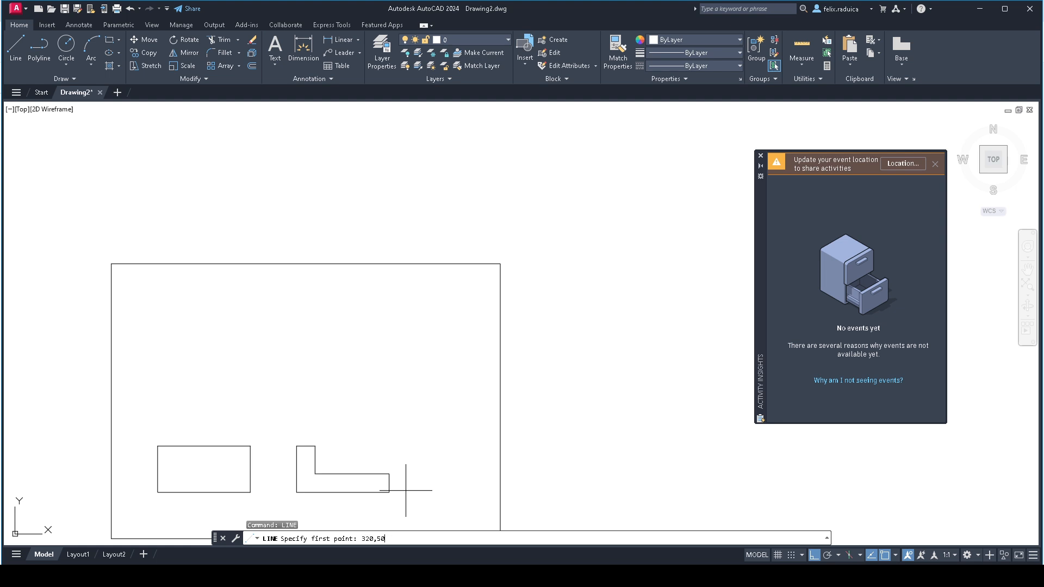
{"action": "key", "text": "Return"}
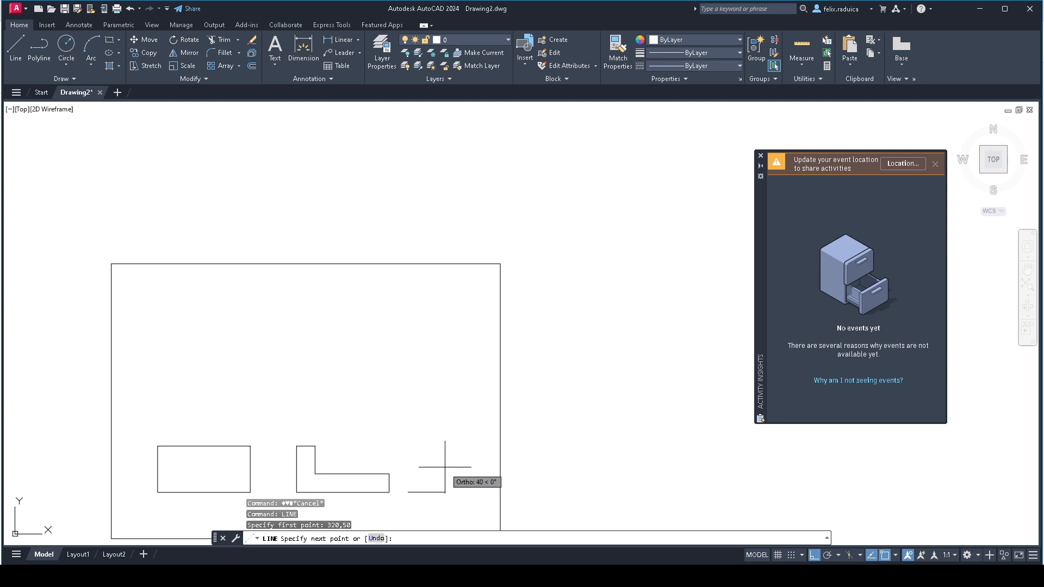
{"action": "key", "text": "F8"}
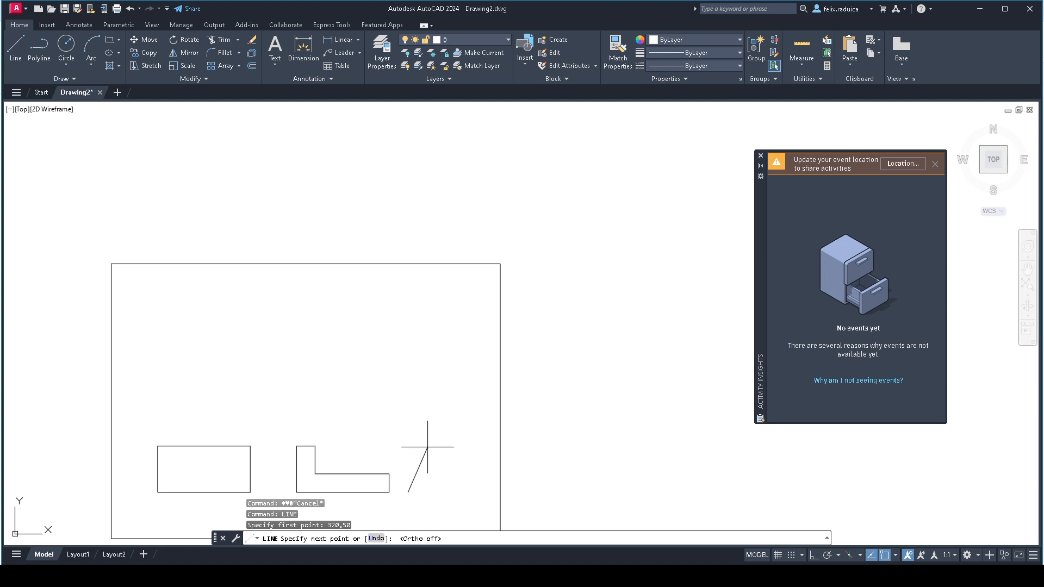
{"action": "type", "text": "@60<60"}
{"action": "key", "text": "Return"}
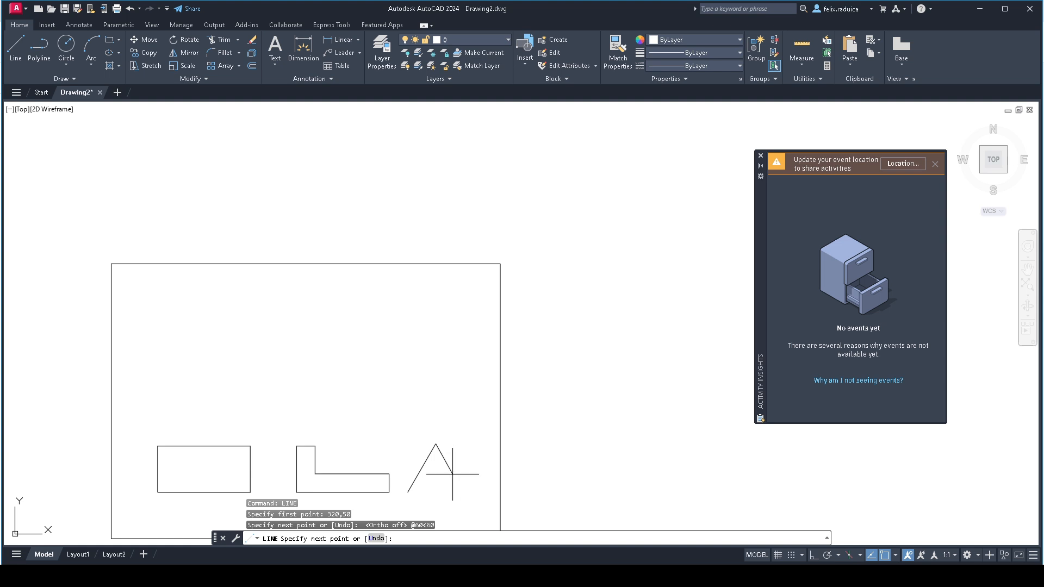
{"action": "type", "text": "@60<300"}
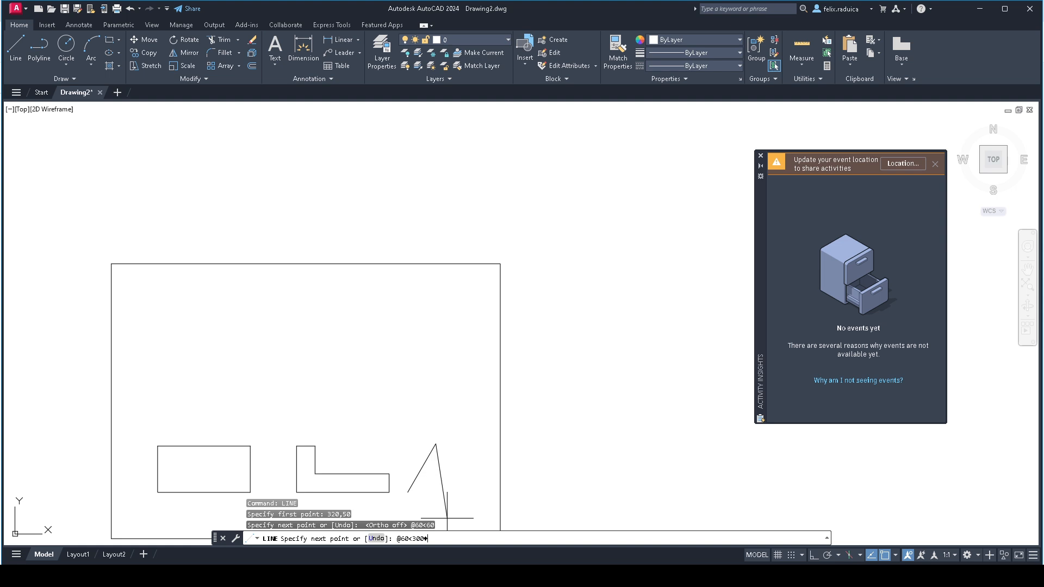
{"action": "key", "text": "Return"}
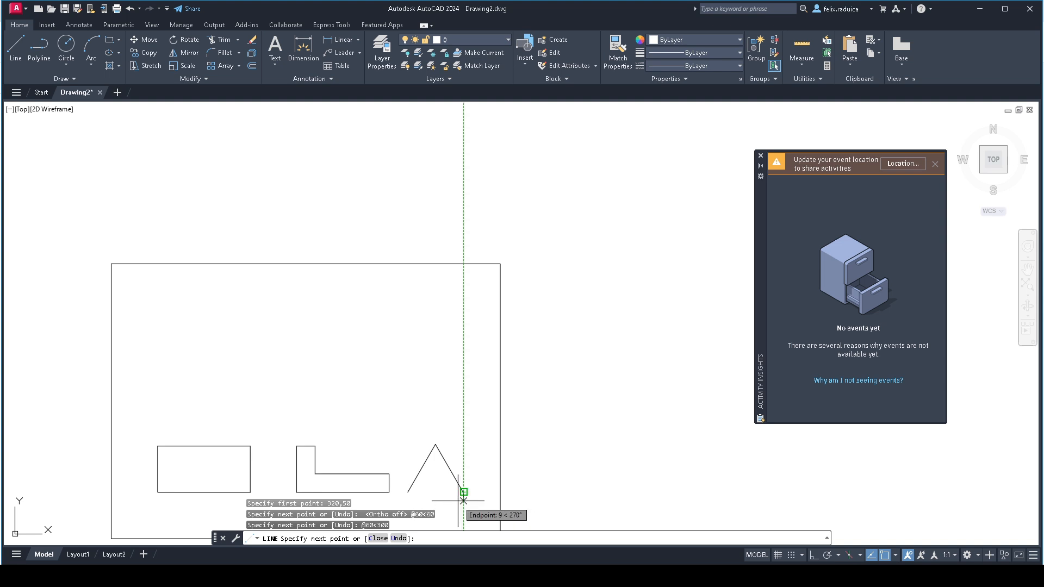
{"action": "type", "text": "@-60,0"}
{"action": "key", "text": "Return"}
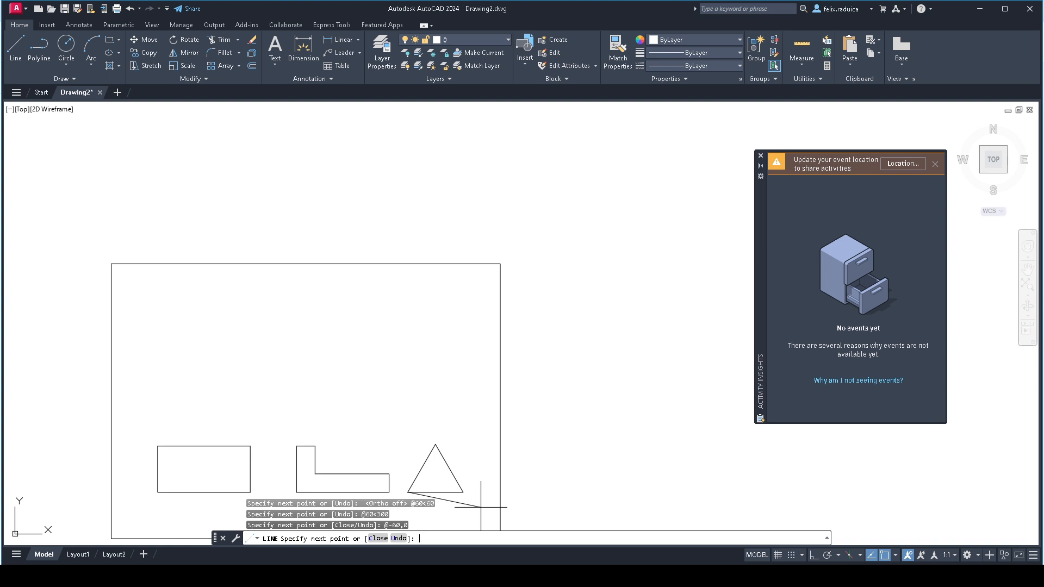
{"action": "key", "text": "Return"}
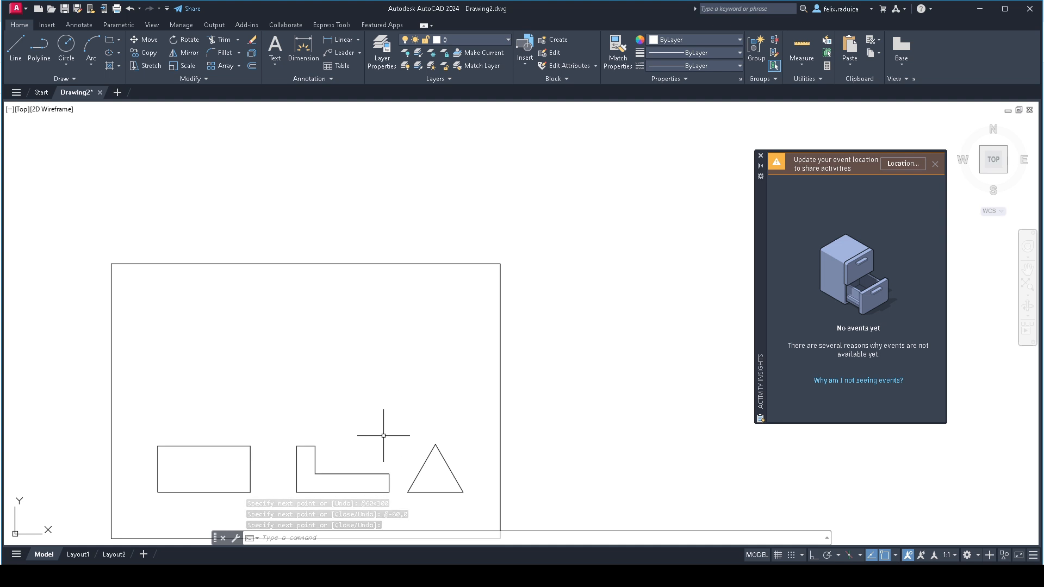
- Draw a diagonal line across the rectangle from its upper-left corner to its lower-right corner
{"action": "middle_click", "coordinate": [443, 476]}
{"action": "middle_click", "coordinate": [443, 476]}
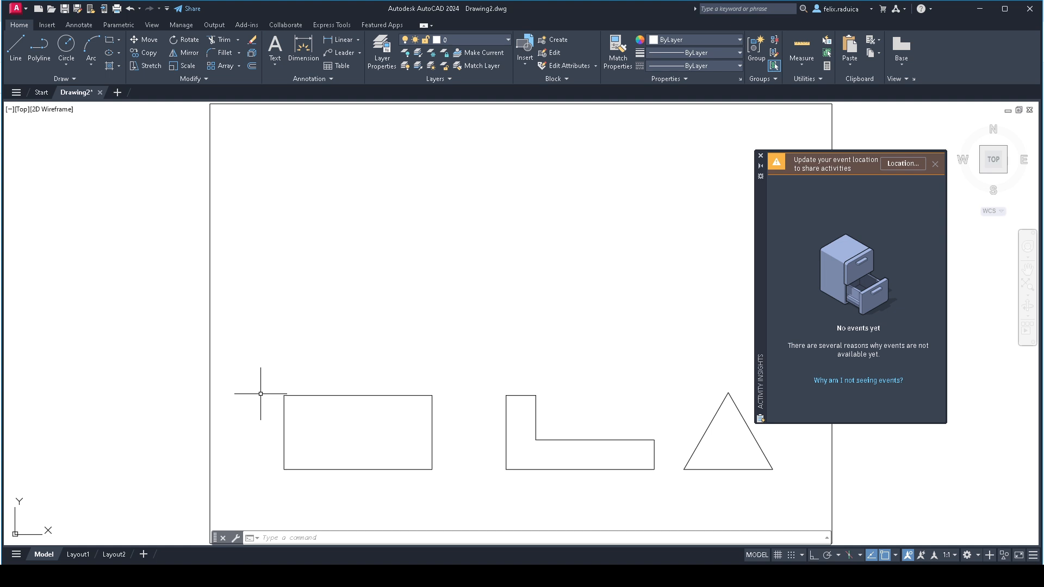
{"action": "type", "text": "line"}
{"action": "key", "text": "Return"}
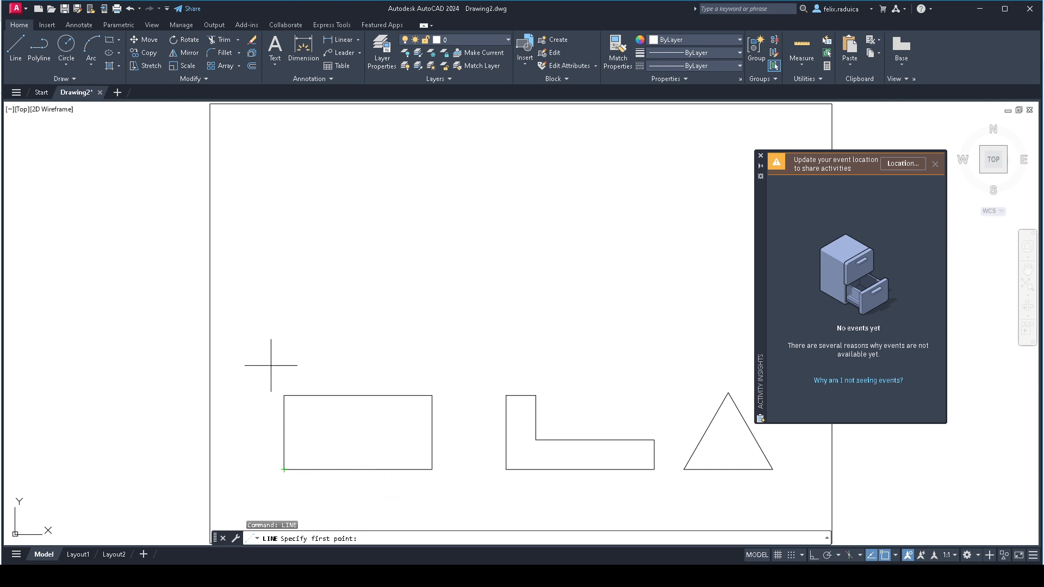
{"action": "left_click", "coordinate": [284, 395]}
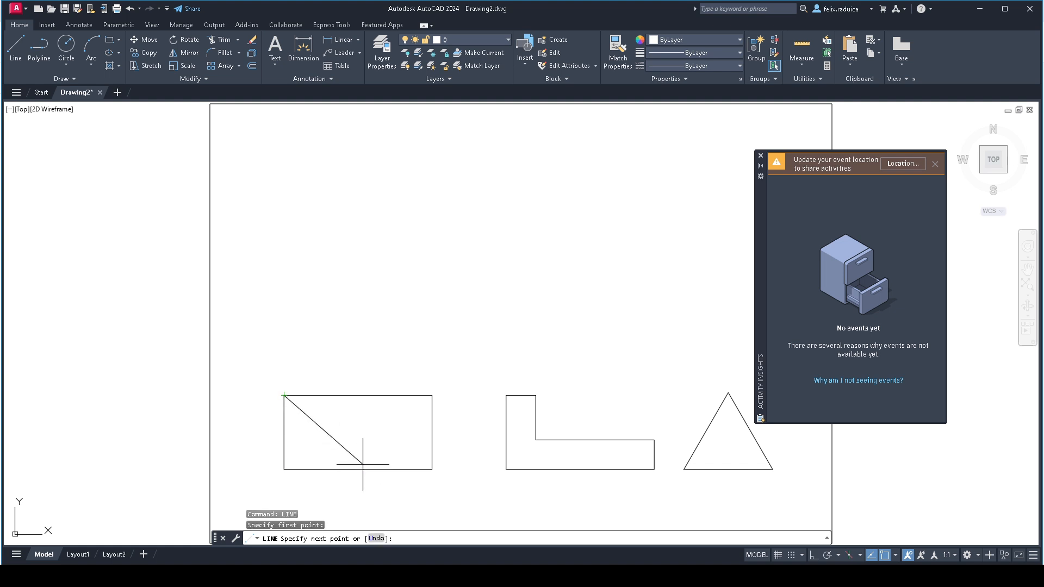
{"action": "left_click", "coordinate": [429, 473]}
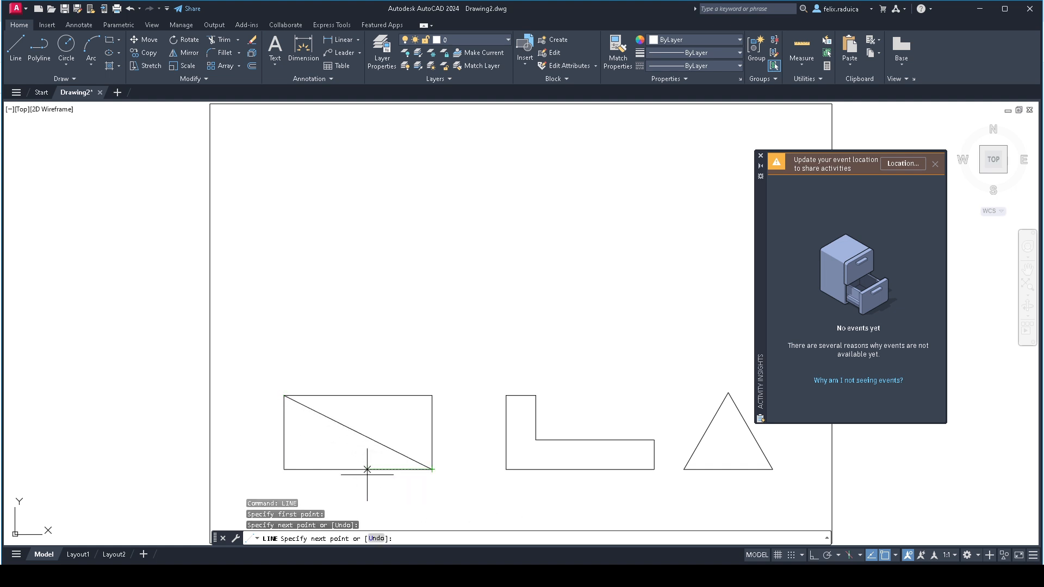
{"action": "key", "text": "Return"}
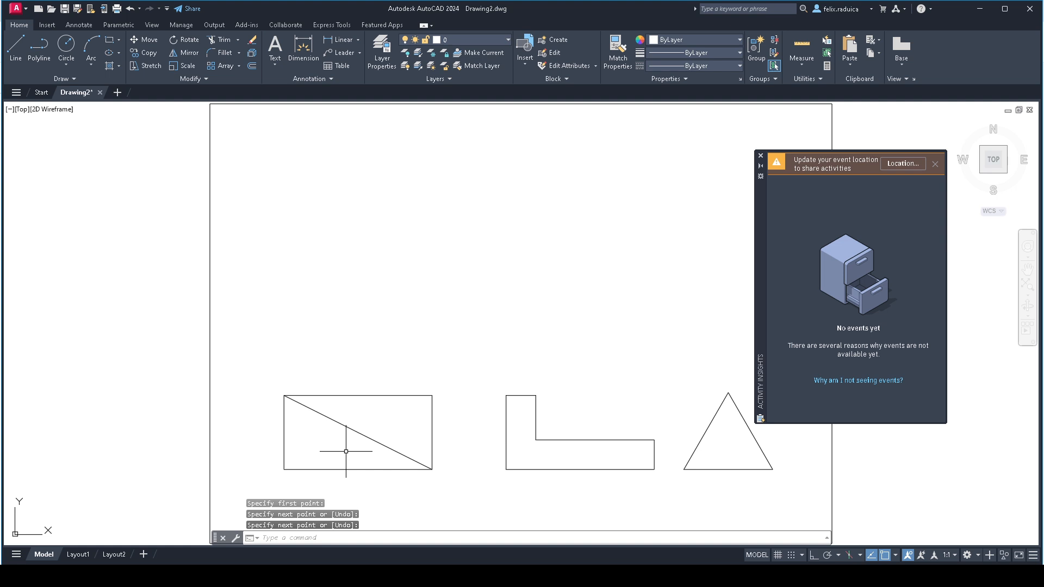
{"action": "scroll", "coordinate": [429, 472], "scroll_direction": "up", "scroll_amount": 7}
{"action": "scroll", "coordinate": [413, 423], "scroll_direction": "up", "scroll_amount": 5}
{"action": "scroll", "coordinate": [418, 493], "scroll_direction": "up", "scroll_amount": 1}
{"action": "scroll", "coordinate": [413, 487], "scroll_direction": "up", "scroll_amount": 2}
{"action": "scroll", "coordinate": [405, 480], "scroll_direction": "down", "scroll_amount": 5}
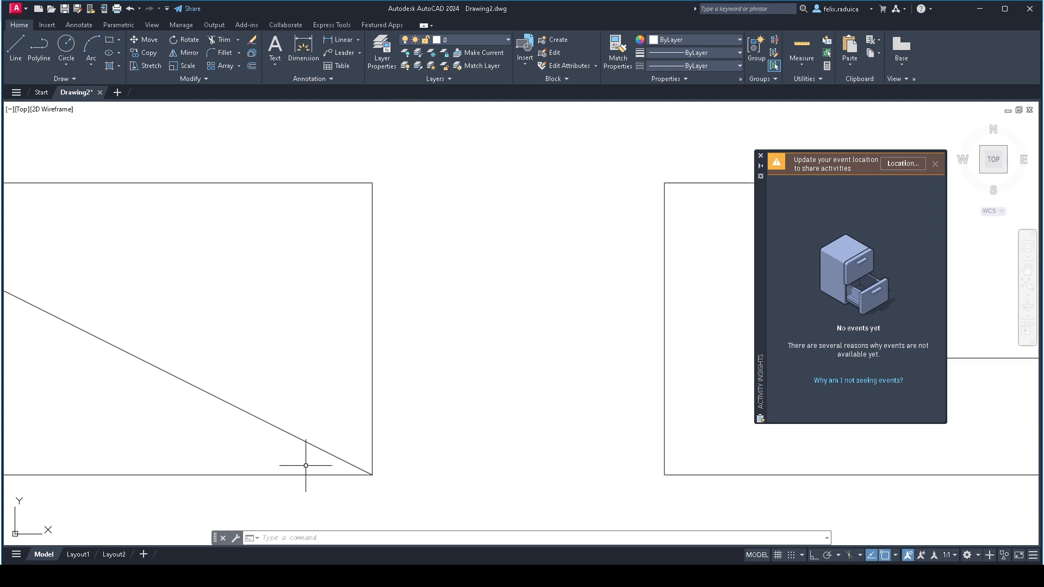
{"action": "scroll", "coordinate": [127, 394], "scroll_direction": "down", "scroll_amount": 4}
{"action": "middle_click_drag", "start_coordinate": [151, 385], "coordinate": [147, 388]}
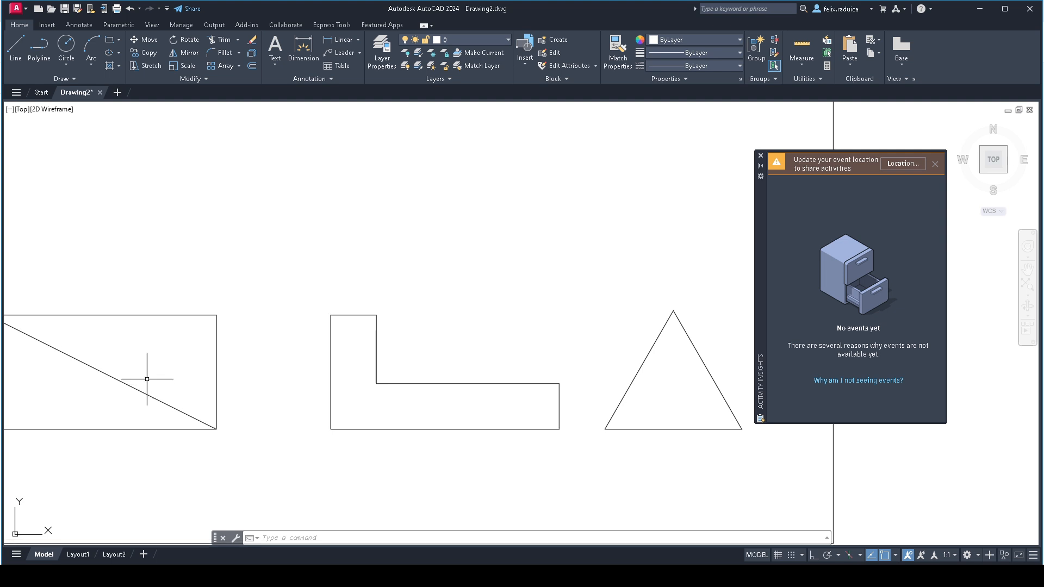
- With object snap off, draw a second diagonal line across the rectangle from its lower-left corner to its upper-right corner
{"action": "middle_click_drag", "start_coordinate": [56, 384], "coordinate": [164, 371]}
{"action": "middle_click", "coordinate": [163, 371]}
{"action": "middle_click", "coordinate": [163, 371]}
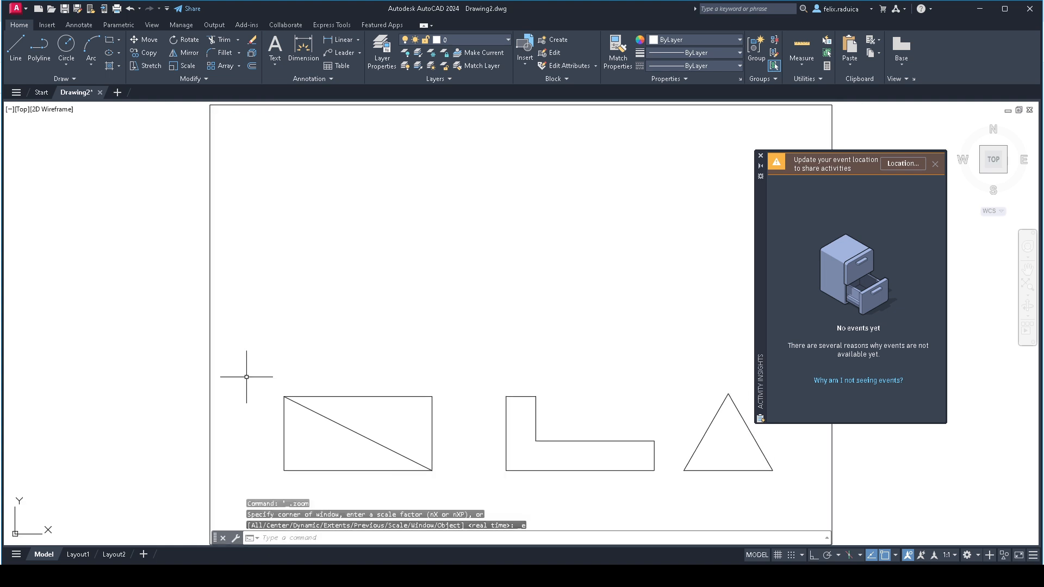
{"action": "key", "text": "F3"}
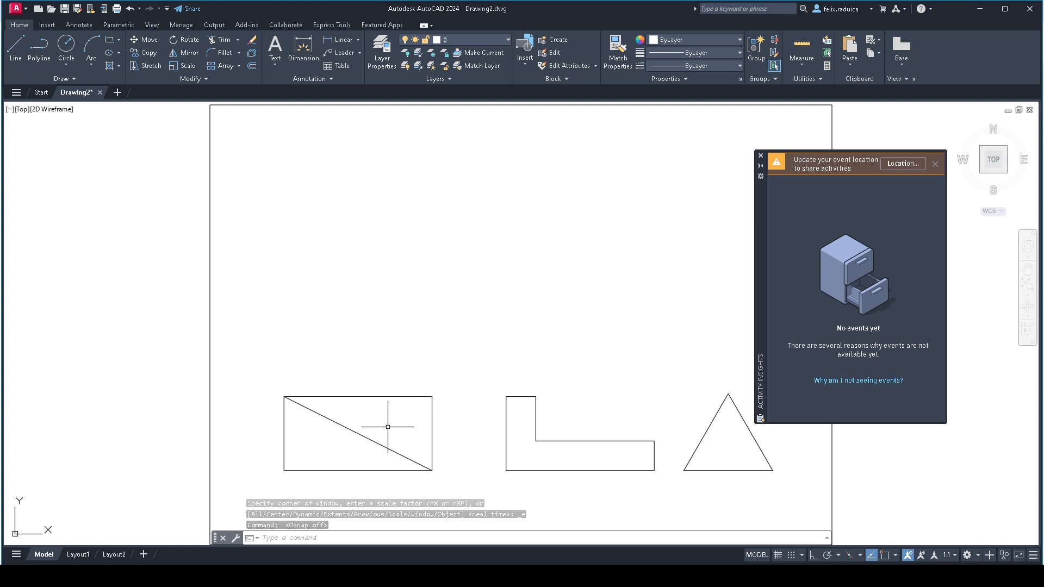
{"action": "type", "text": "LINE"}
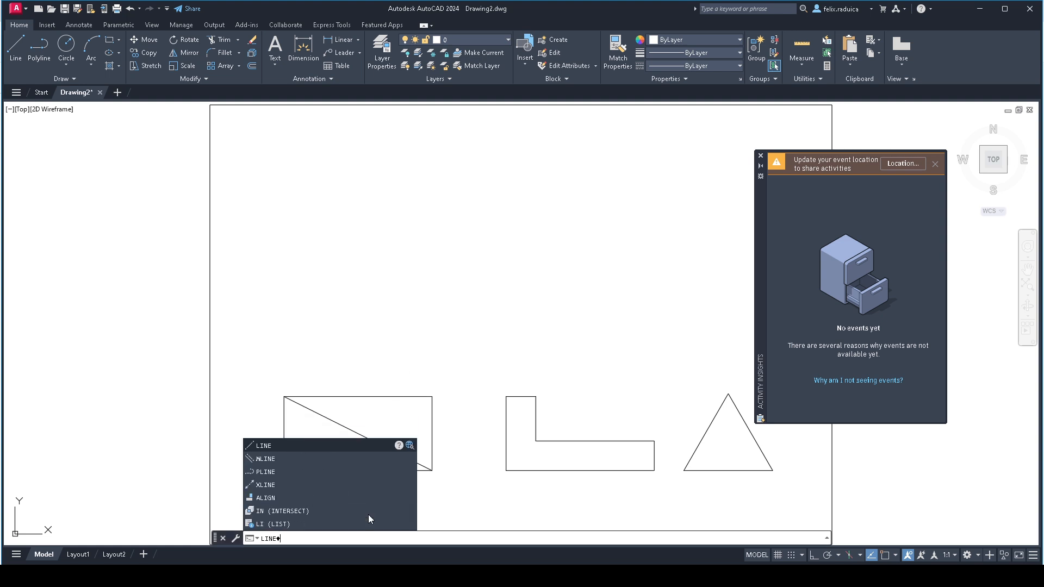
{"action": "key", "text": "Return"}
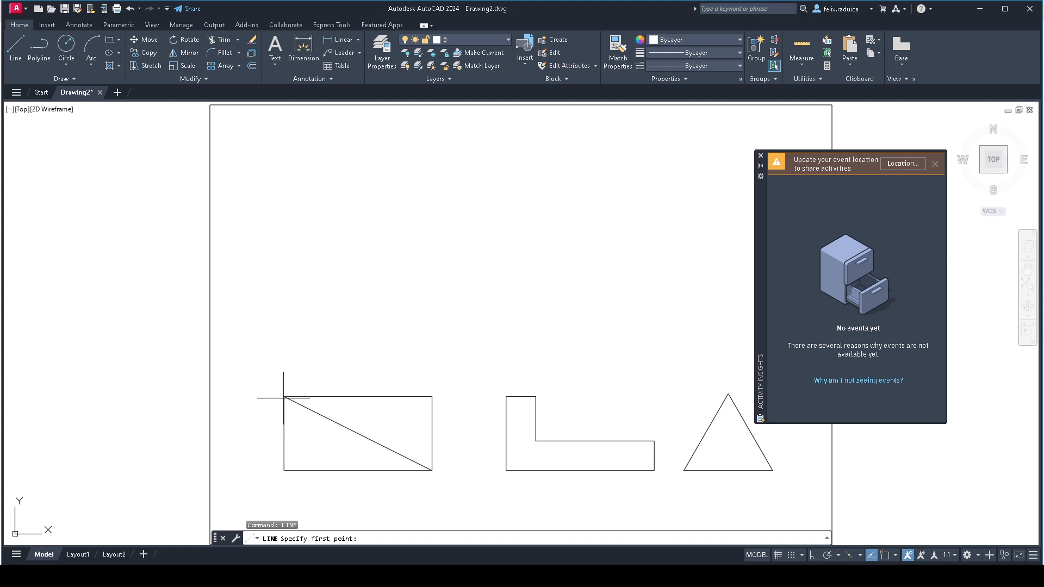
{"action": "left_click", "coordinate": [284, 470]}
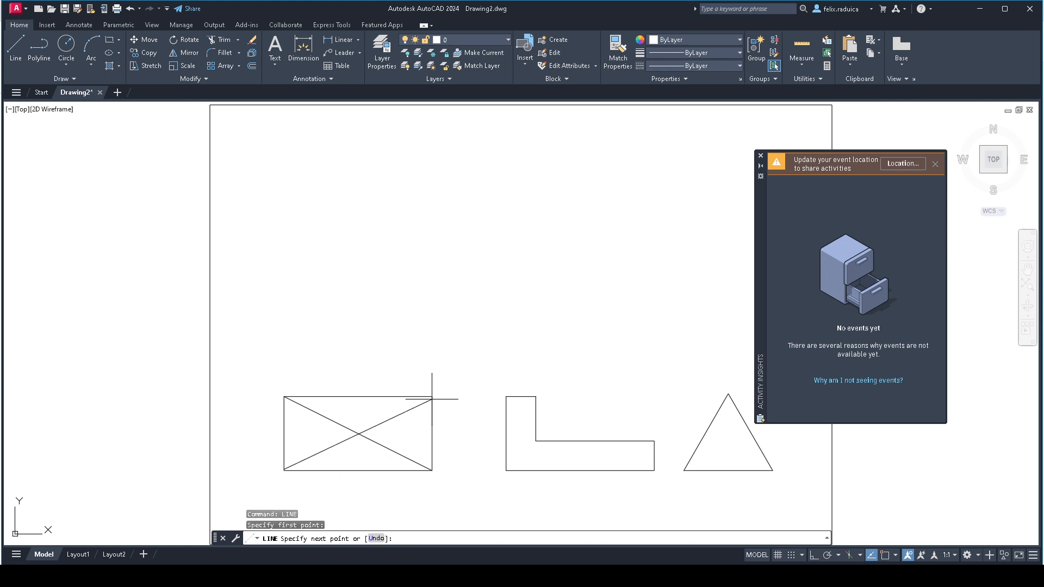
{"action": "left_click", "coordinate": [431, 397]}
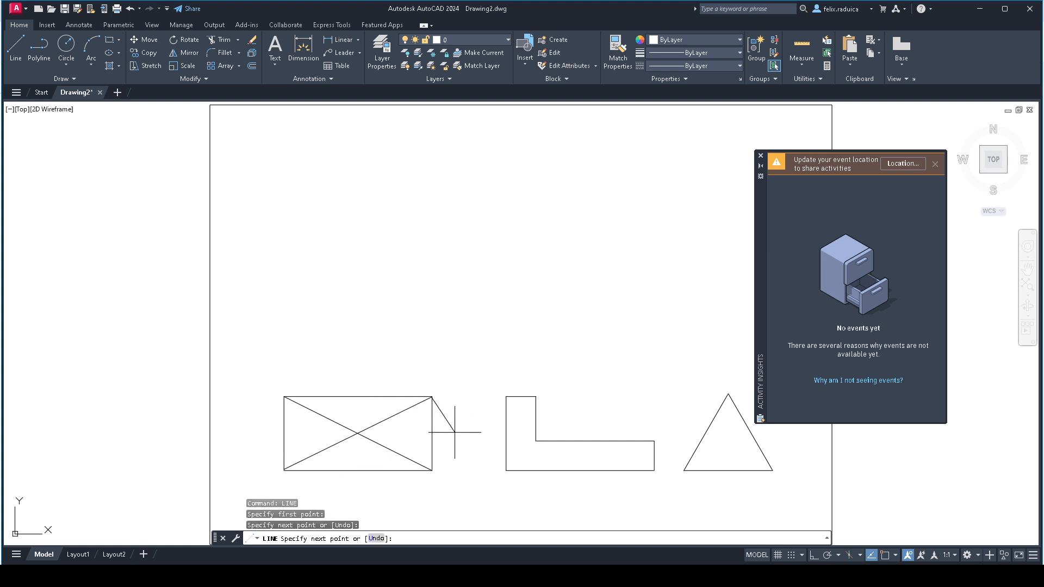
{"action": "key", "text": "Return"}
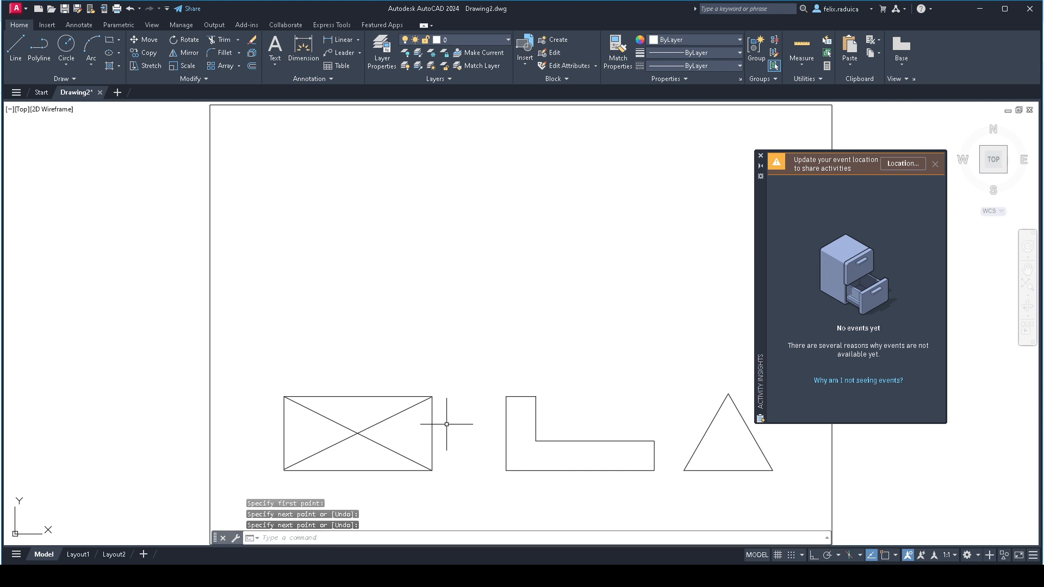
- Examine up close how the second diagonal's end meets the rectangle's lower-left corner
{"action": "scroll", "coordinate": [427, 398], "scroll_direction": "up", "scroll_amount": 3}
{"action": "scroll", "coordinate": [403, 395], "scroll_direction": "down", "scroll_amount": 5}
{"action": "scroll", "coordinate": [303, 431], "scroll_direction": "up", "scroll_amount": 8}
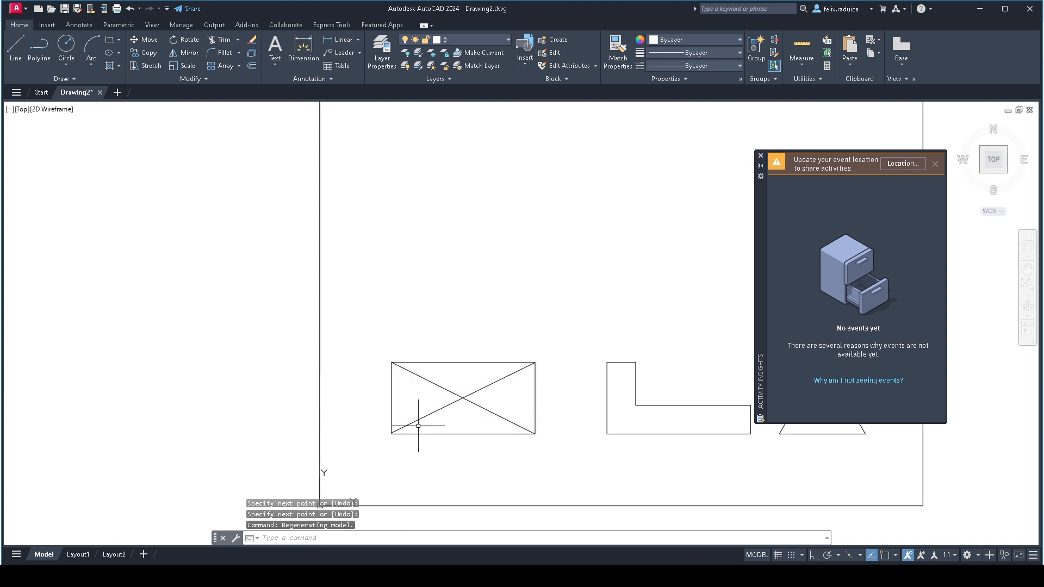
{"action": "scroll", "coordinate": [326, 450], "scroll_direction": "up", "scroll_amount": 5}
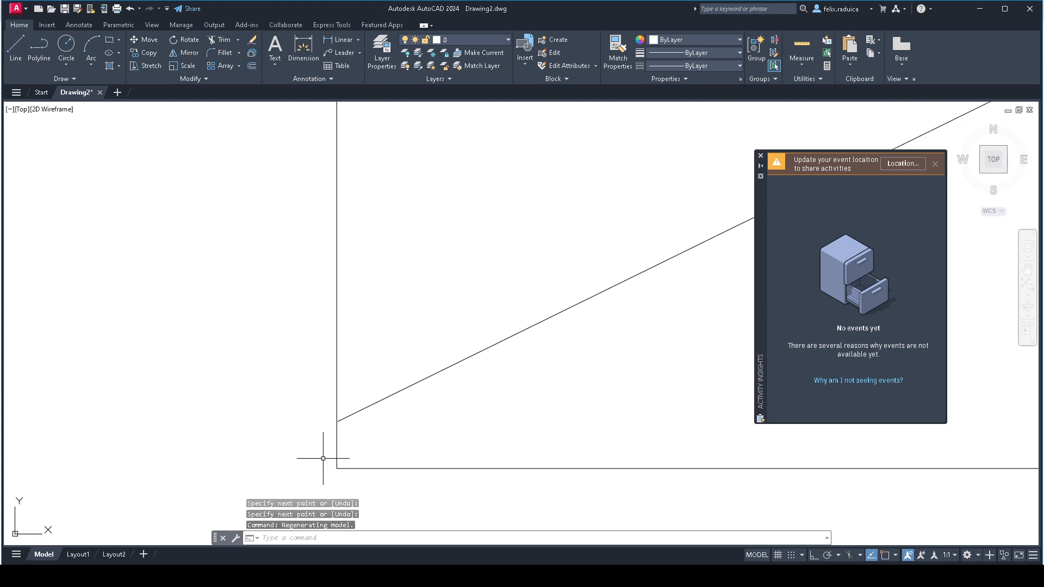
{"action": "scroll", "coordinate": [343, 435], "scroll_direction": "down", "scroll_amount": 5}
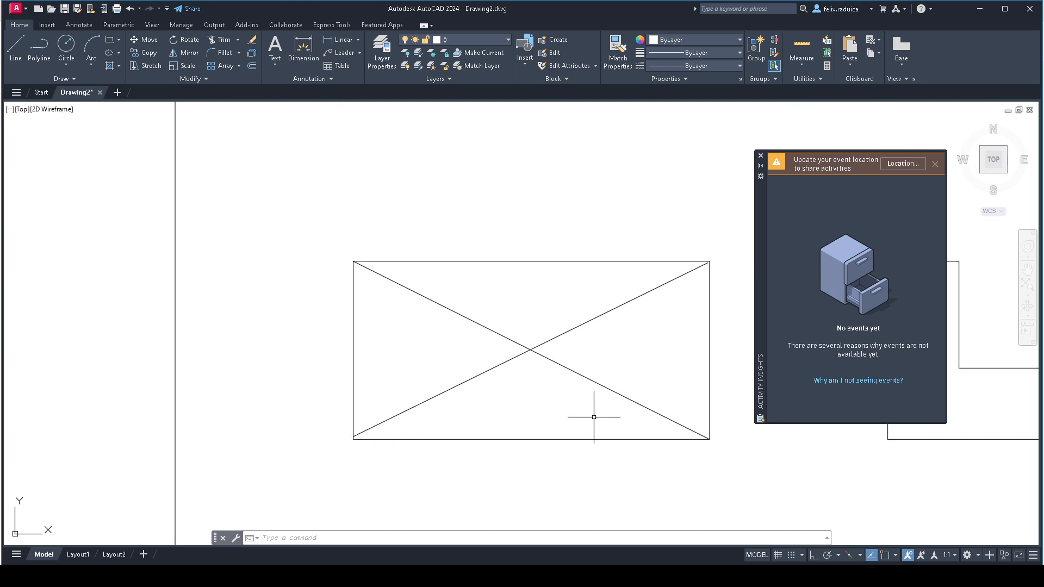
{"action": "scroll", "coordinate": [519, 403], "scroll_direction": "down", "scroll_amount": 4}
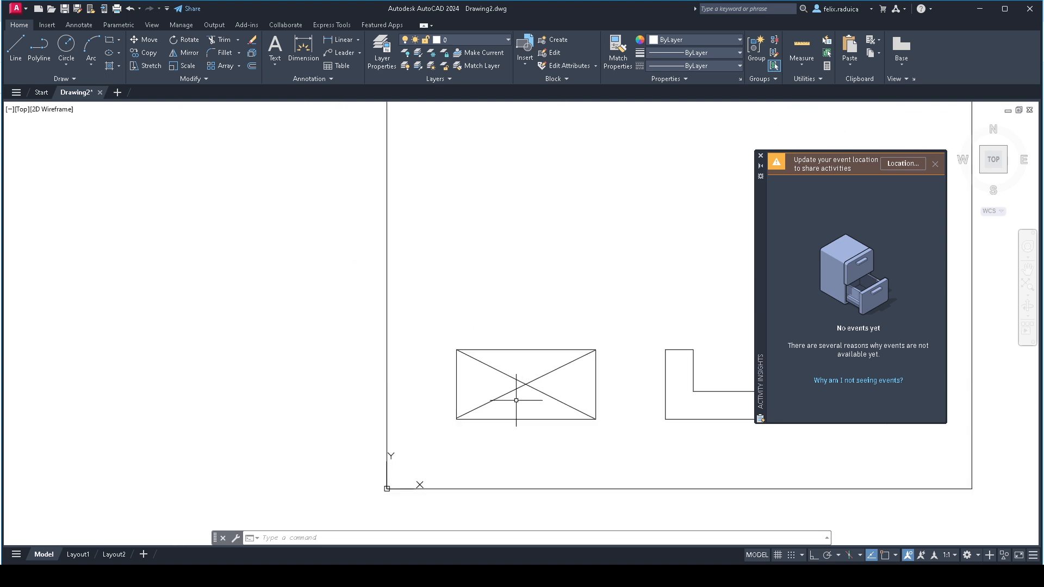
{"action": "middle_click", "coordinate": [516, 400]}
{"action": "middle_click", "coordinate": [516, 401]}
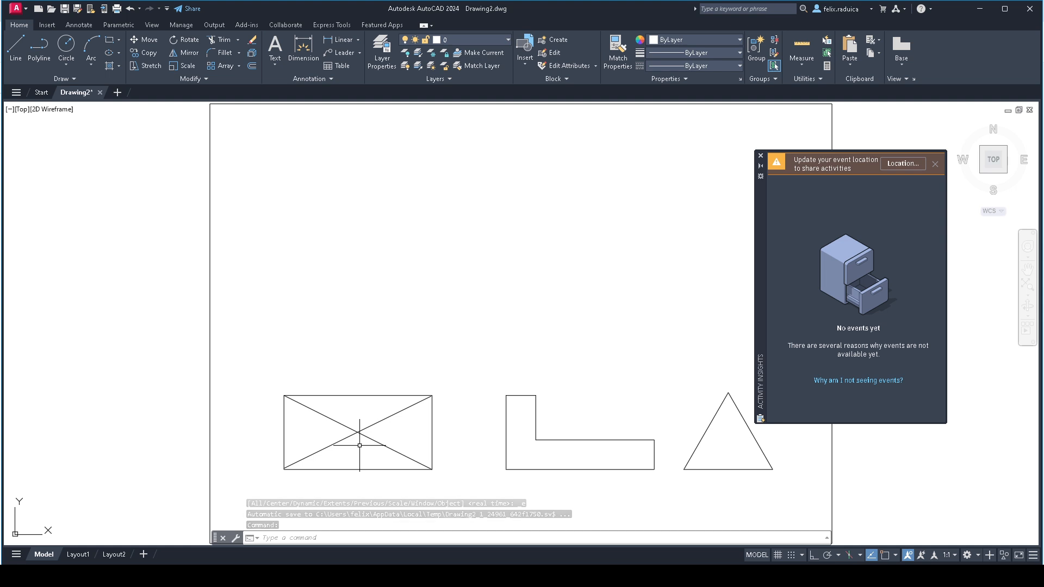
- Enable the Midpoint mode in the object snap drafting settings
{"action": "type", "text": "OSNAP"}
{"action": "key", "text": "Return"}
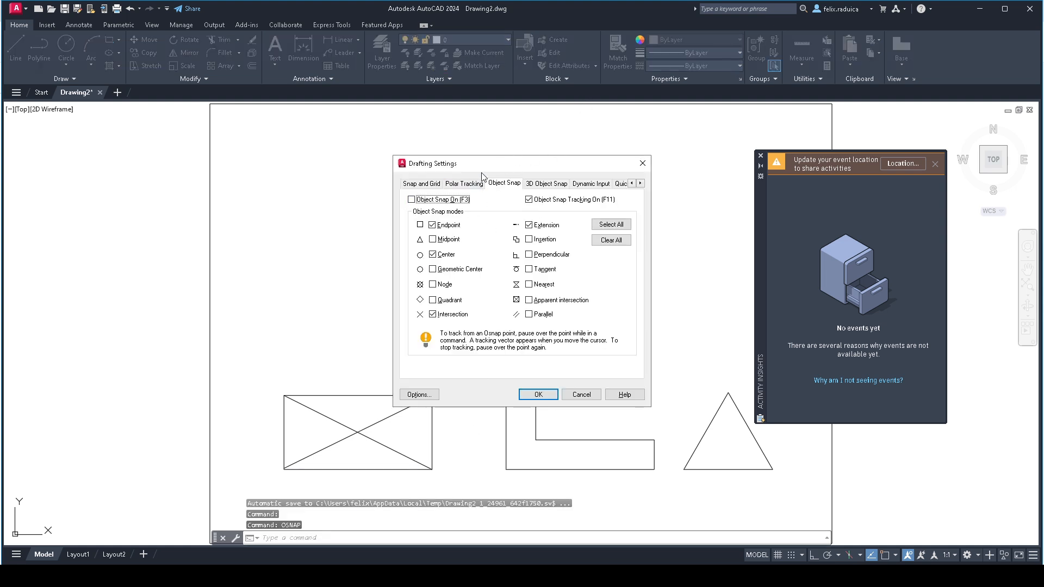
{"action": "left_click_drag", "start_coordinate": [496, 167], "coordinate": [451, 168]}
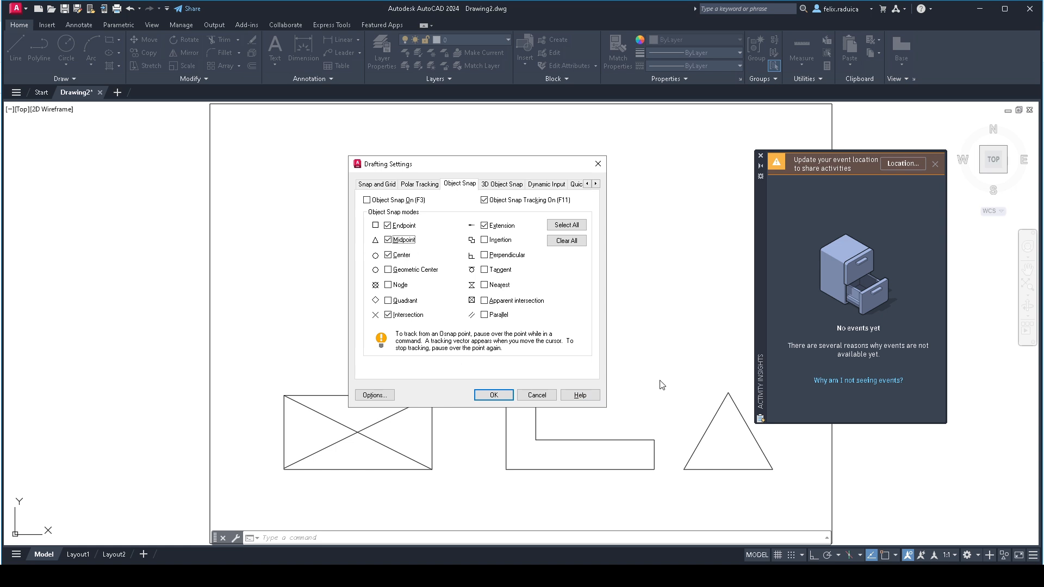
{"action": "left_click", "coordinate": [490, 396]}
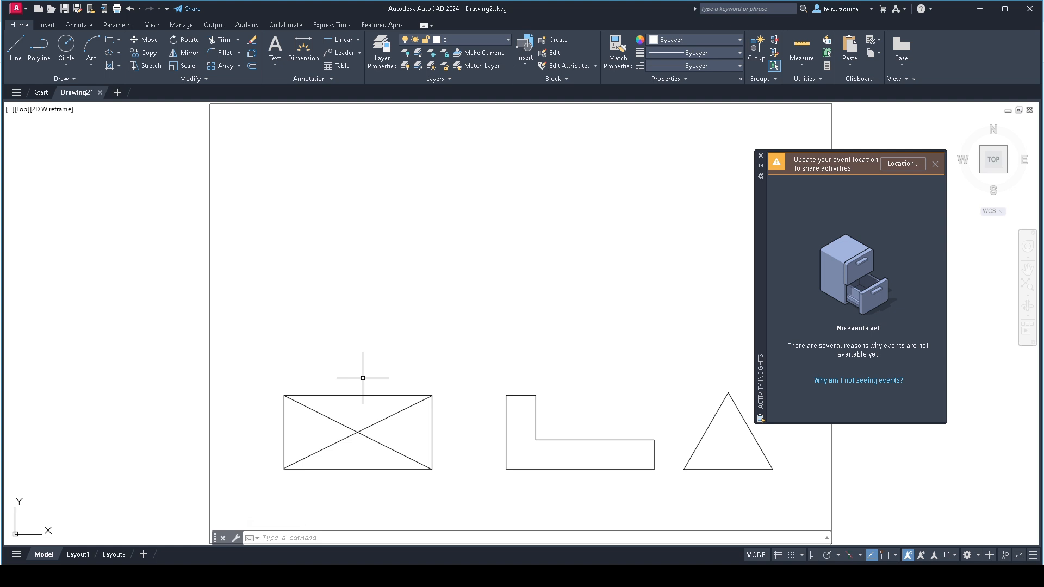
{"action": "type", "text": "LINE"}
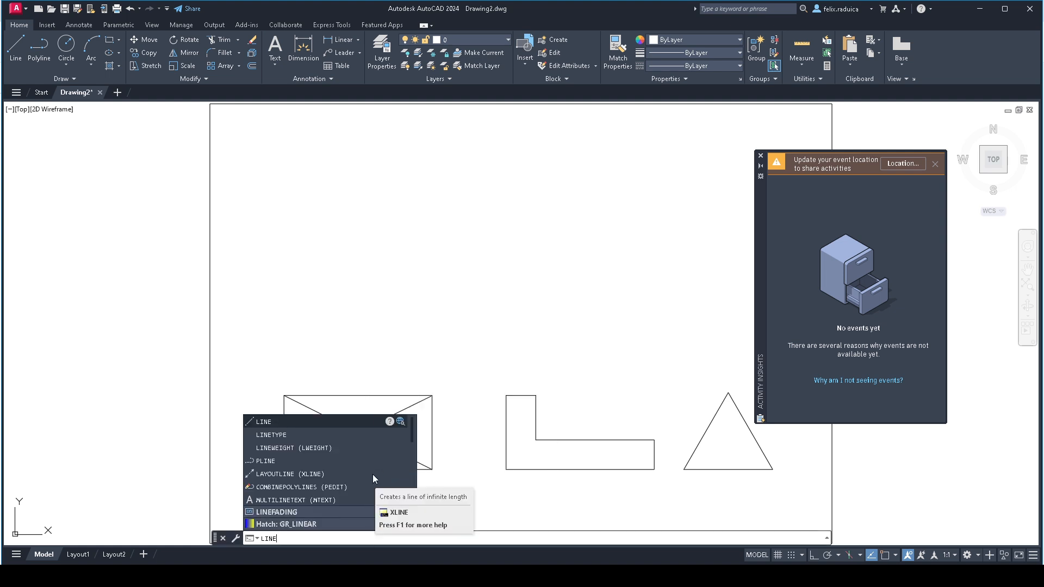
{"action": "key", "text": "Return"}
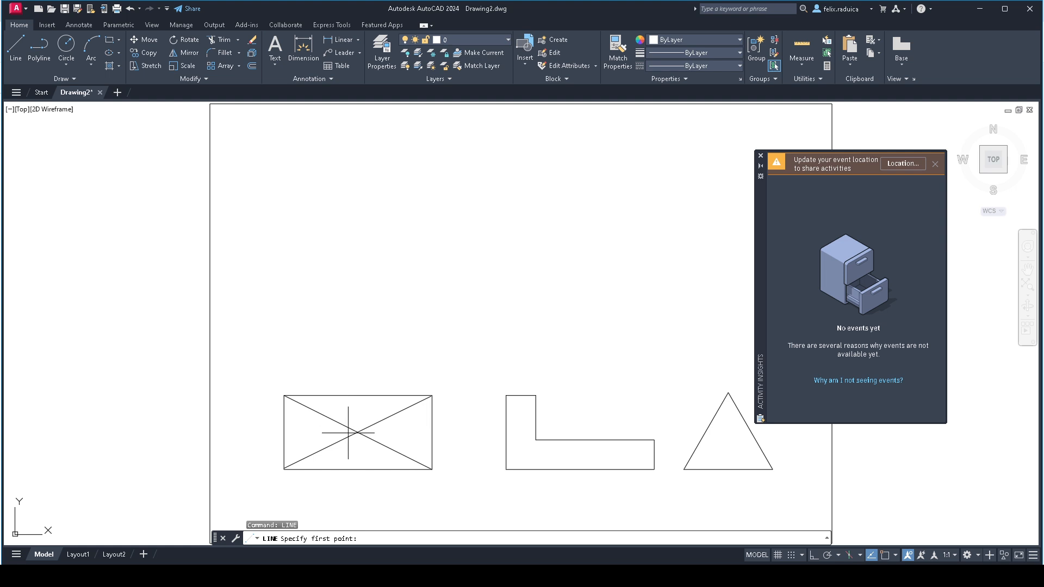
{"action": "key", "text": "F3"}
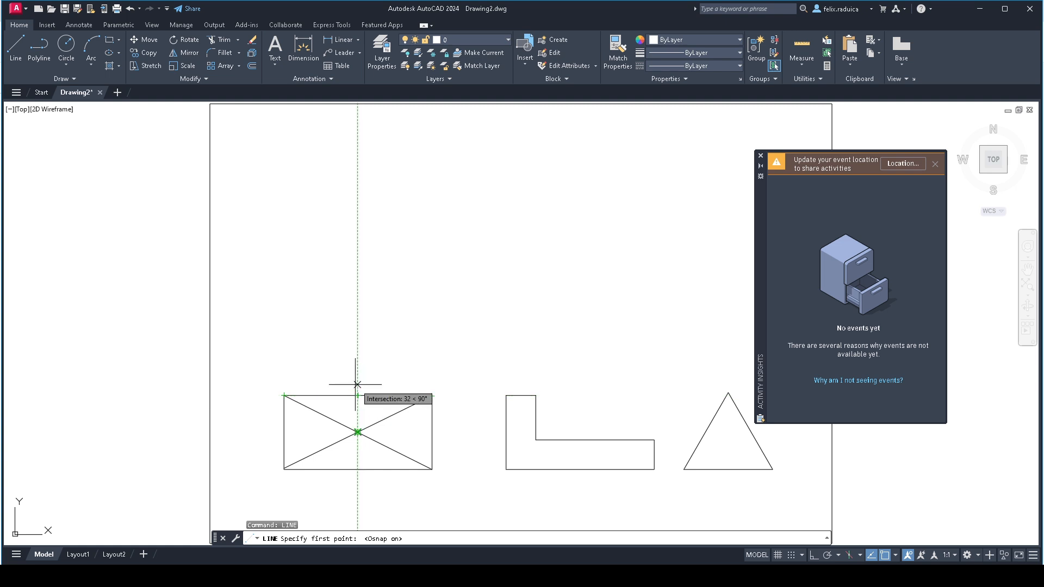
{"action": "key", "text": "F3"}
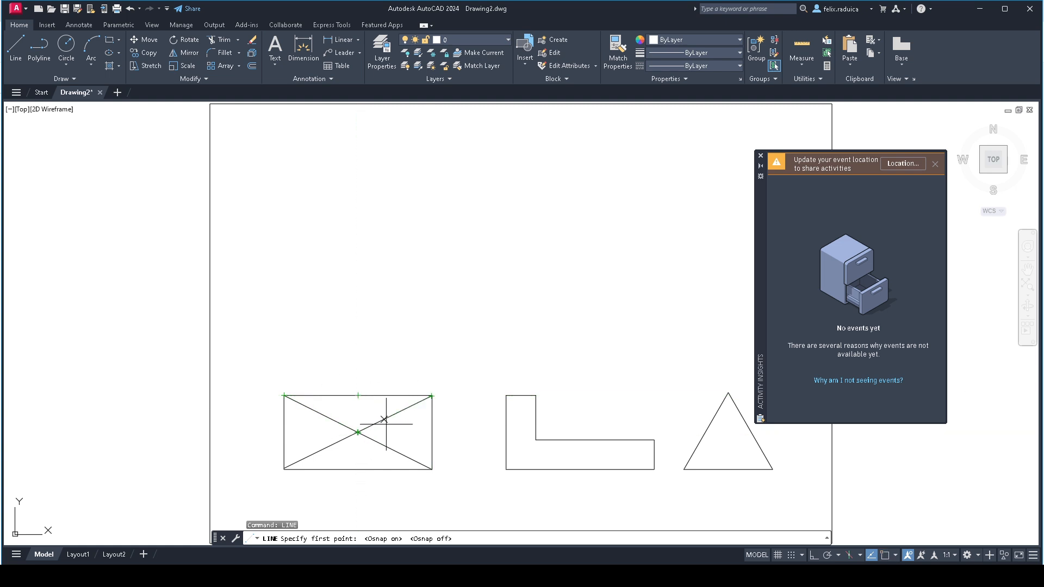
{"action": "key", "text": "Escape"}
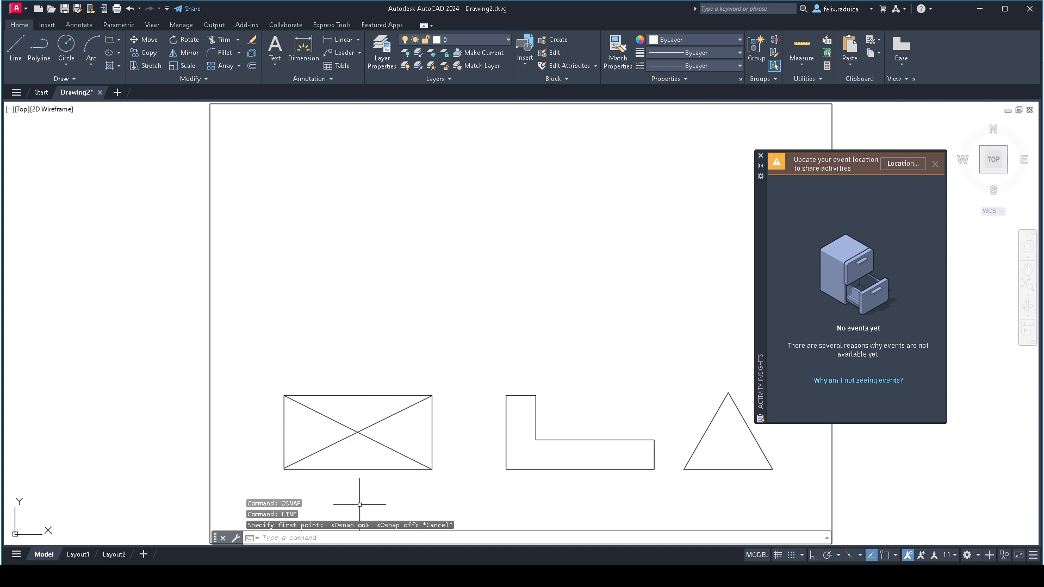
{"action": "key", "text": "F3"}
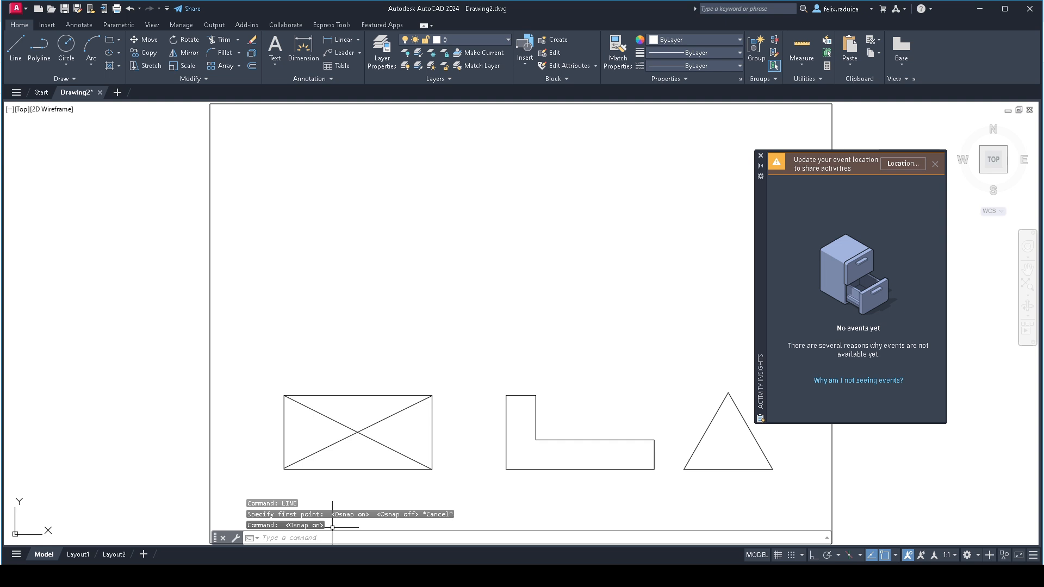
{"action": "key", "text": "F3"}
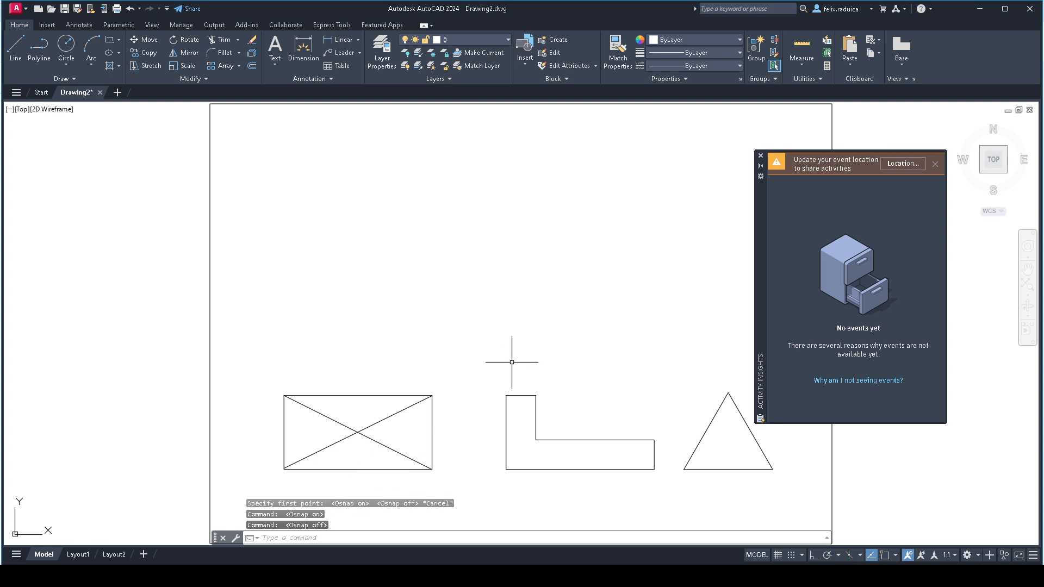
- Draw a line from the midpoint of the rectangle's upper edge to its lower-left corner using the one-time snaps mid and end
{"action": "middle_click", "coordinate": [471, 366]}
{"action": "middle_click", "coordinate": [471, 366]}
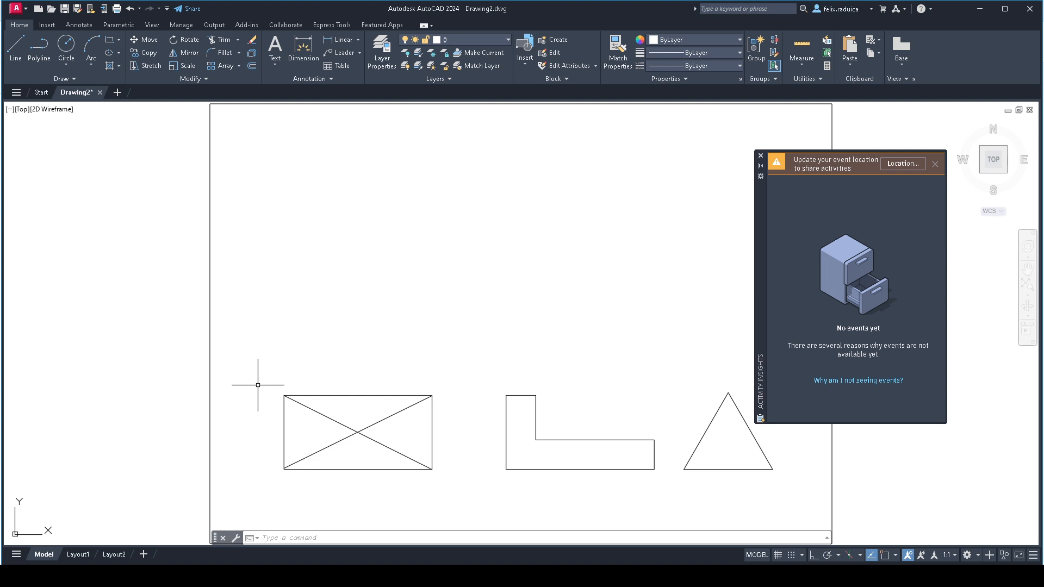
{"action": "type", "text": "LINE"}
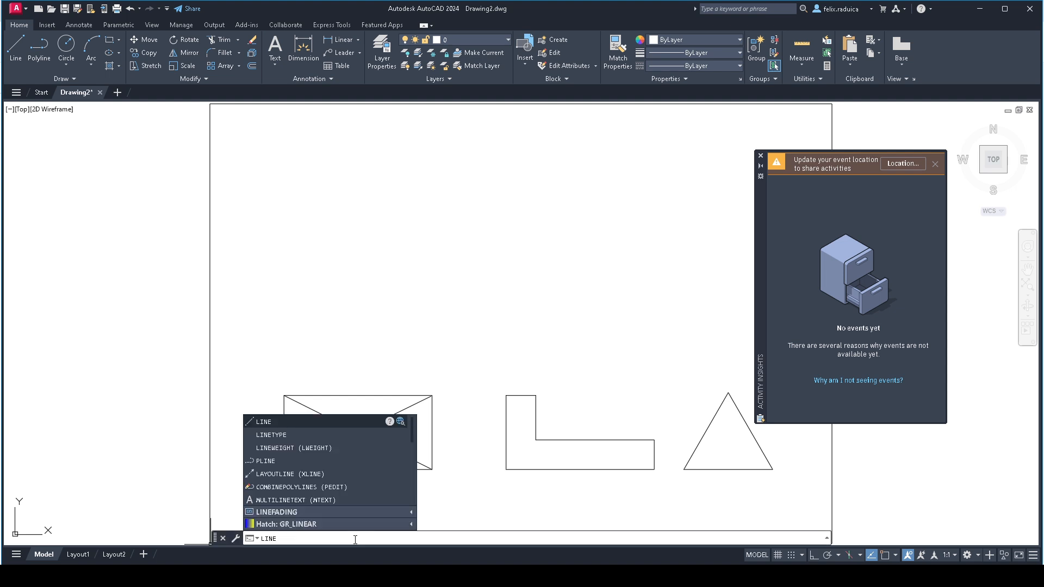
{"action": "key", "text": "Return"}
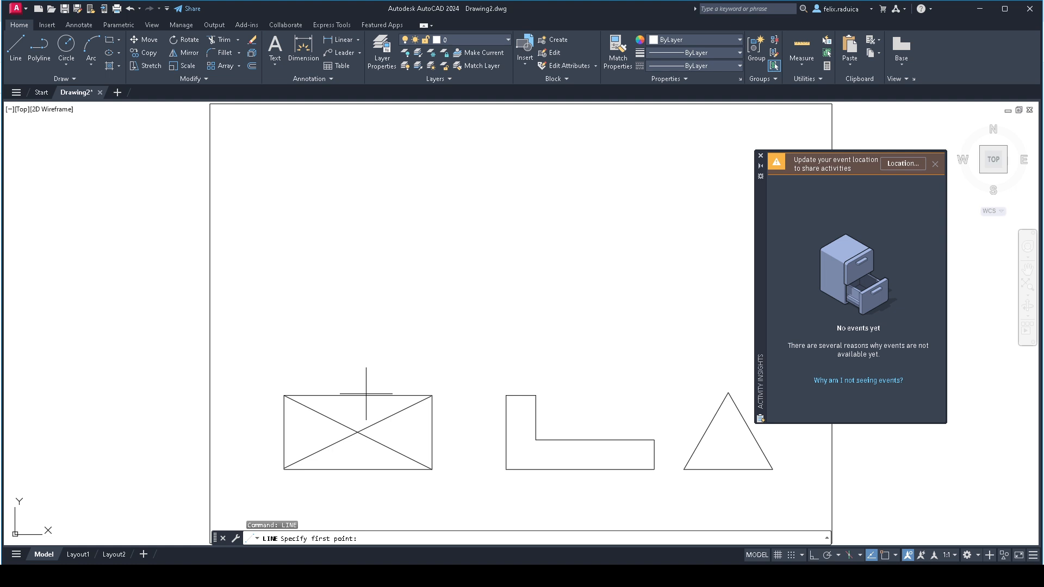
{"action": "key", "text": "Return"}
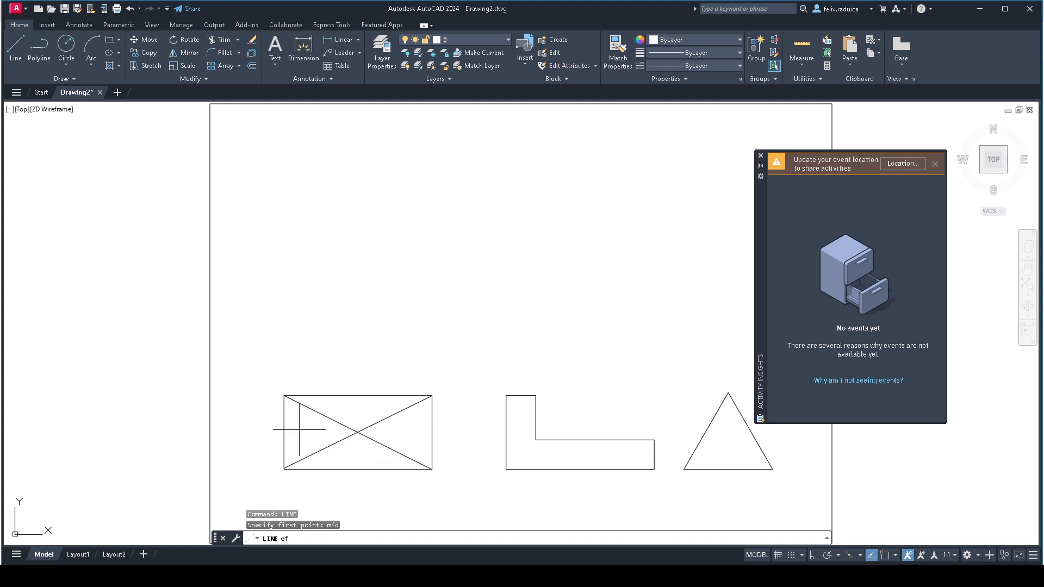
{"action": "left_click", "coordinate": [375, 397]}
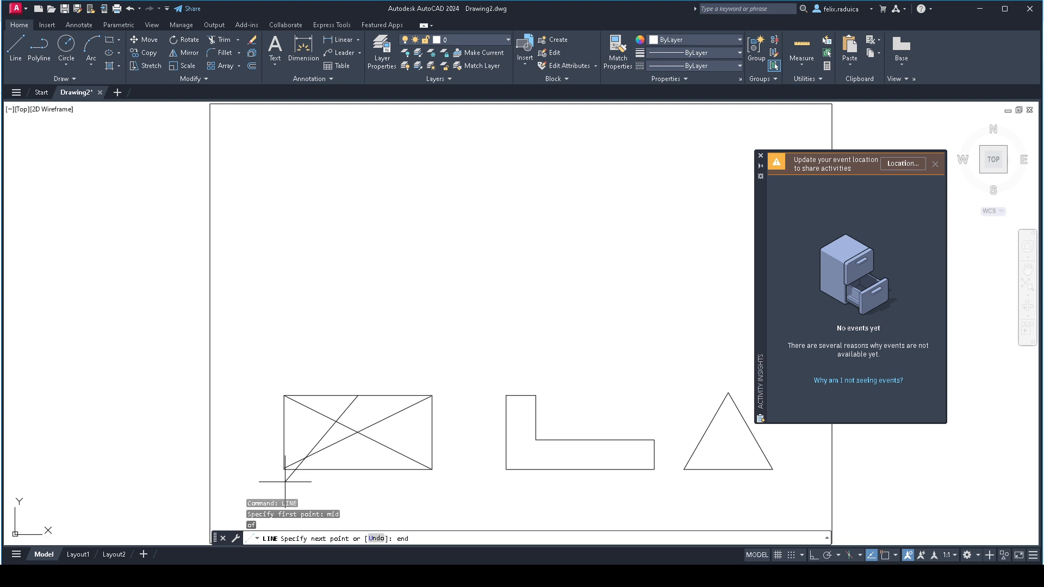
{"action": "key", "text": "Return"}
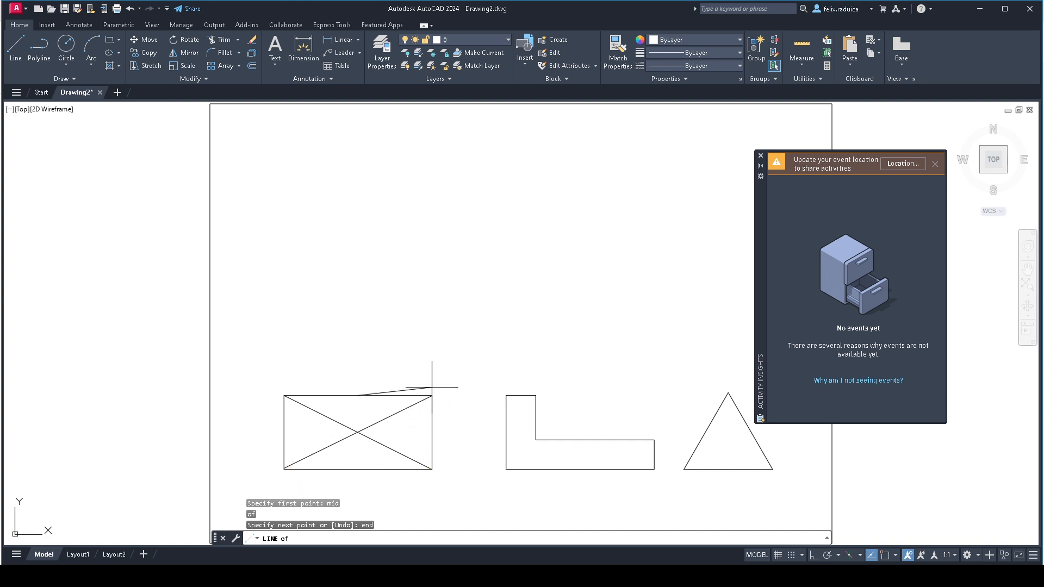
{"action": "left_click", "coordinate": [283, 469]}
{"action": "key", "text": "Return"}
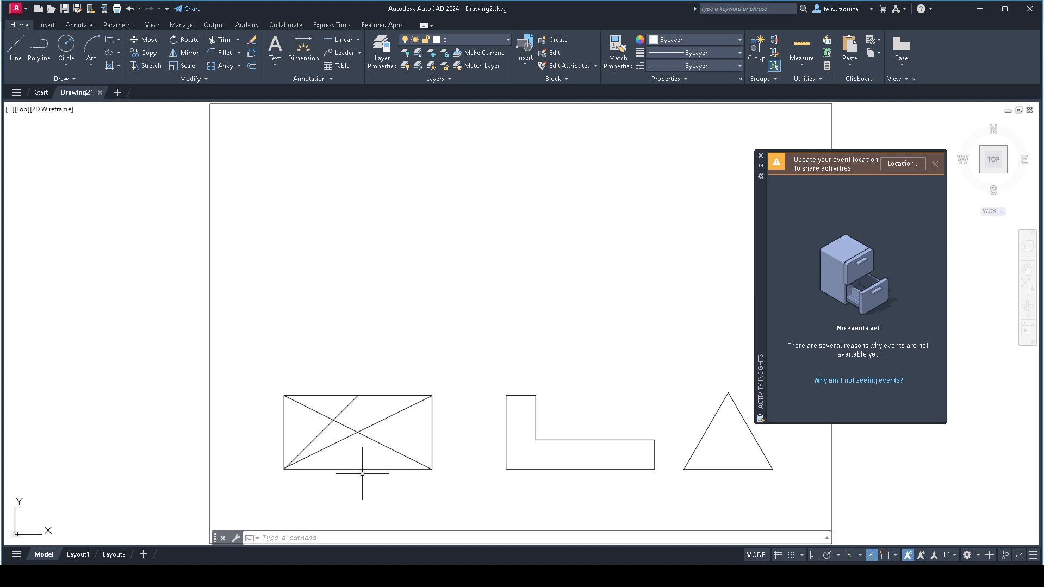
- Review the running object snap modes in the drafting settings
{"action": "type", "text": "osnap"}
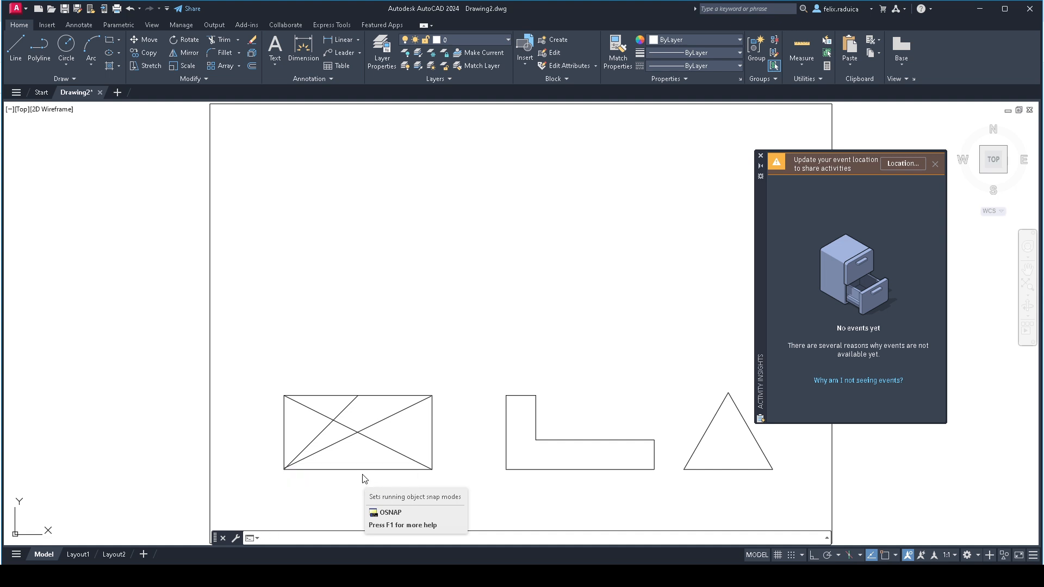
{"action": "key", "text": "Return"}
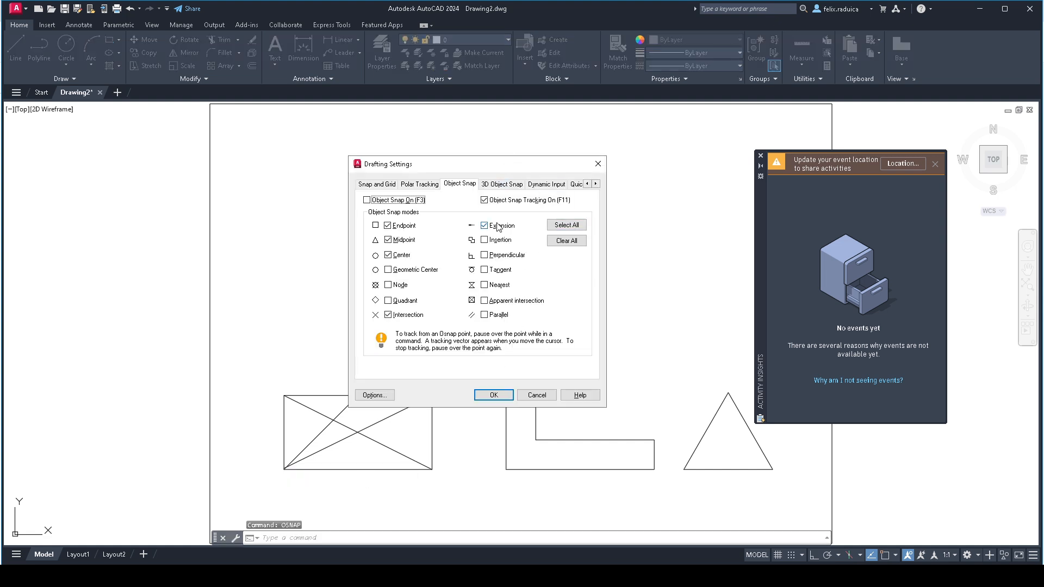
{"action": "left_click_drag", "start_coordinate": [486, 172], "coordinate": [455, 233]}
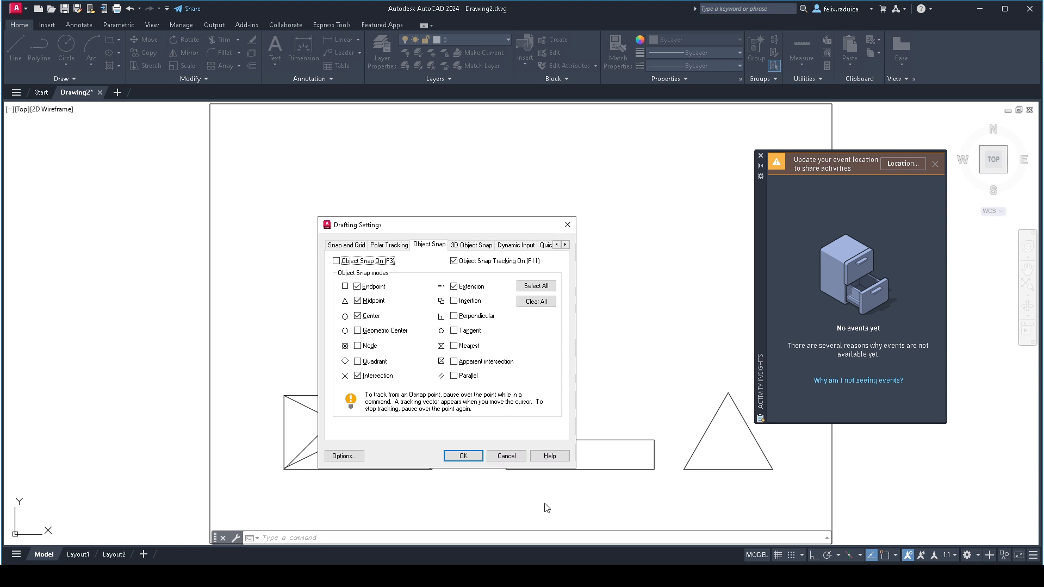
{"action": "left_click", "coordinate": [472, 458]}
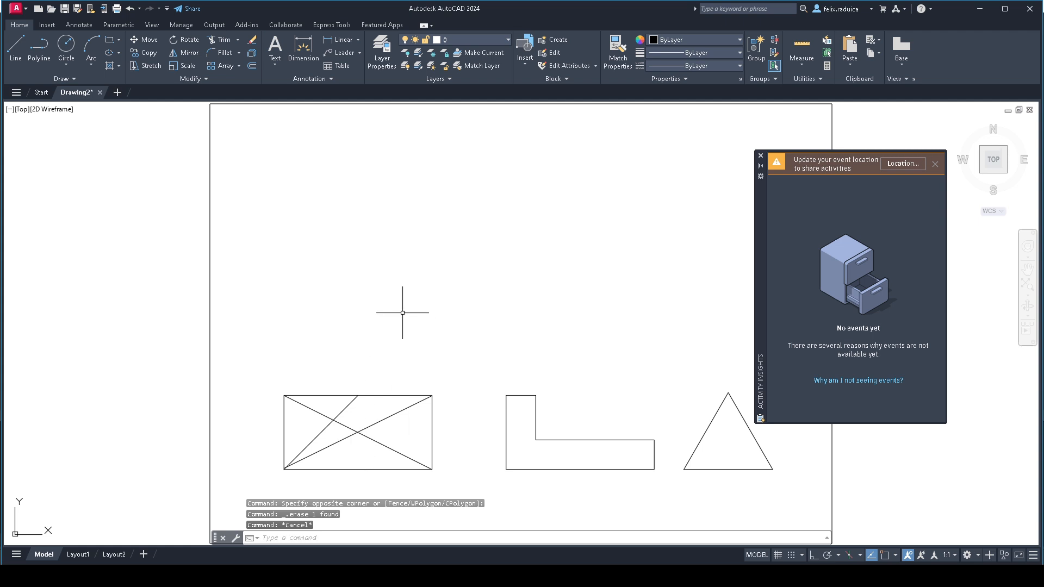
{"action": "type", "text": "rec"}
{"action": "key", "text": "Return"}
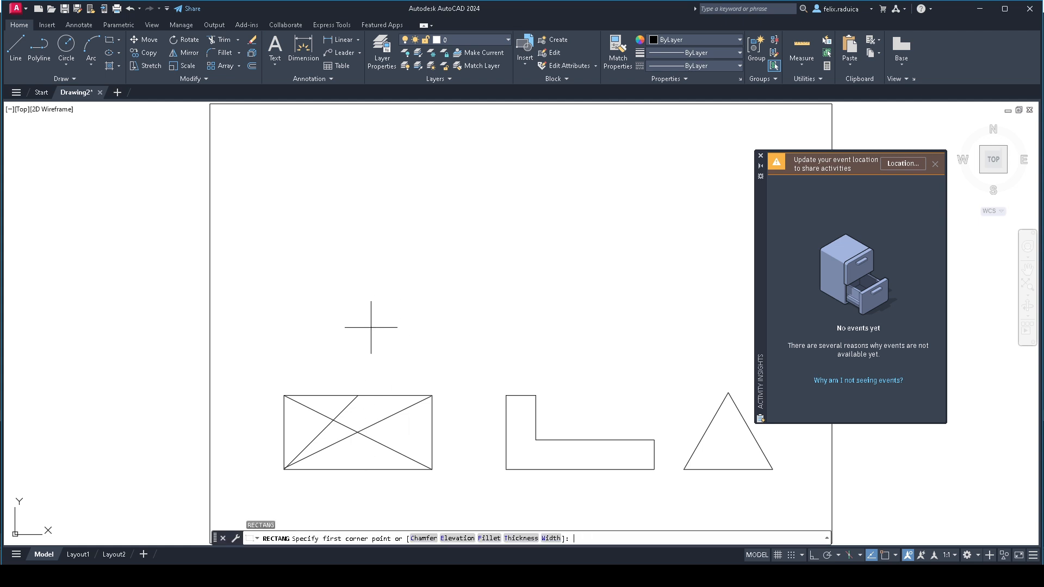
{"action": "left_click", "coordinate": [293, 357]}
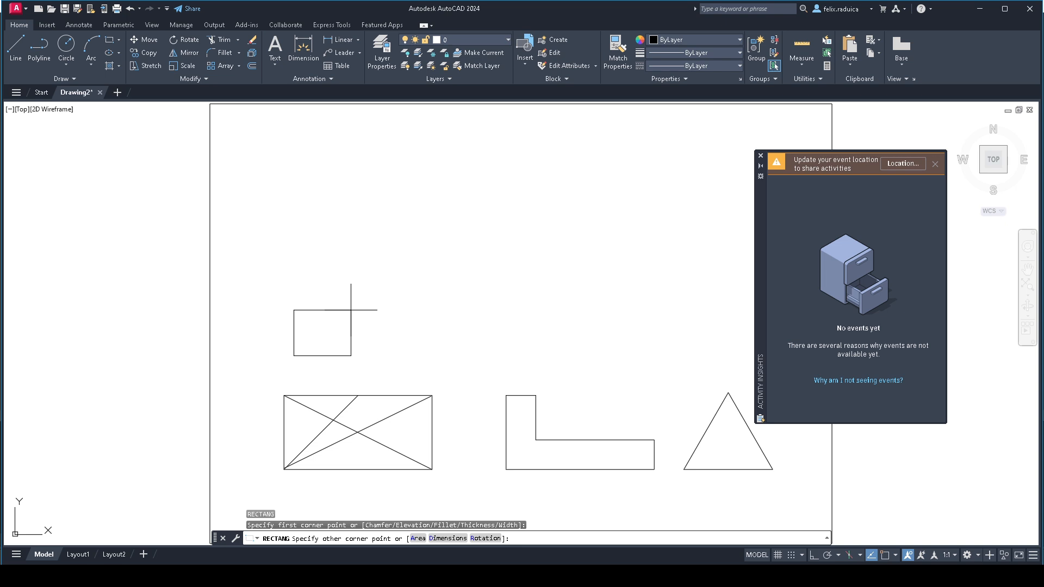
{"action": "type", "text": "@50,50"}
{"action": "key", "text": "Return"}
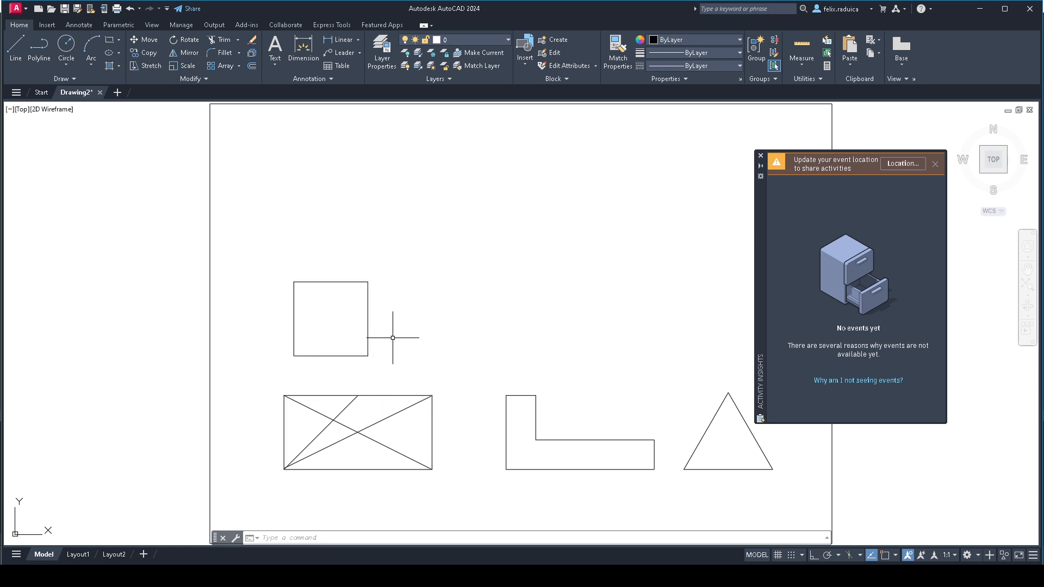
{"action": "key", "text": "Escape"}
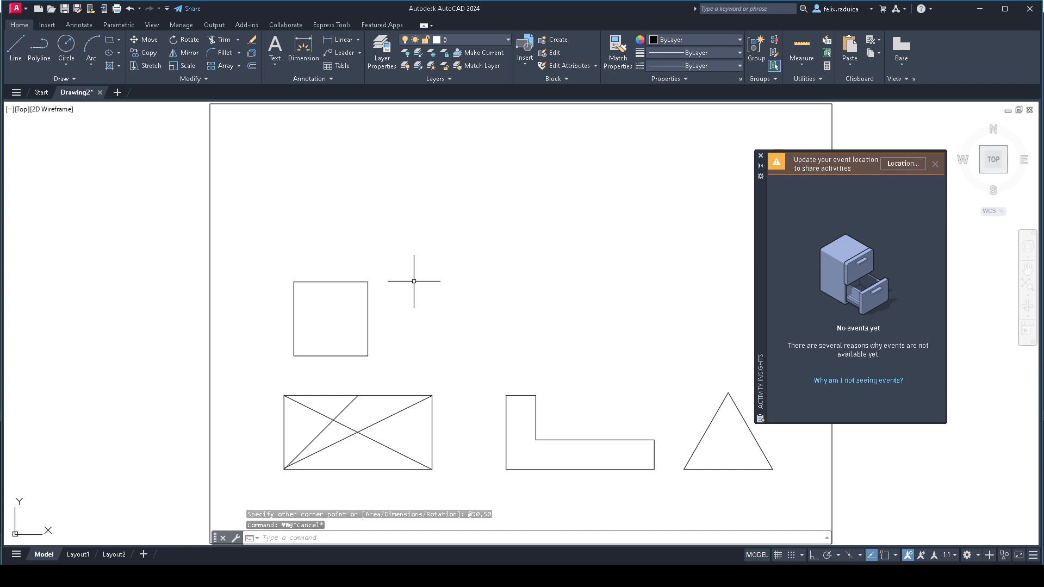
{"action": "type", "text": "arc"}
{"action": "key", "text": "Return"}
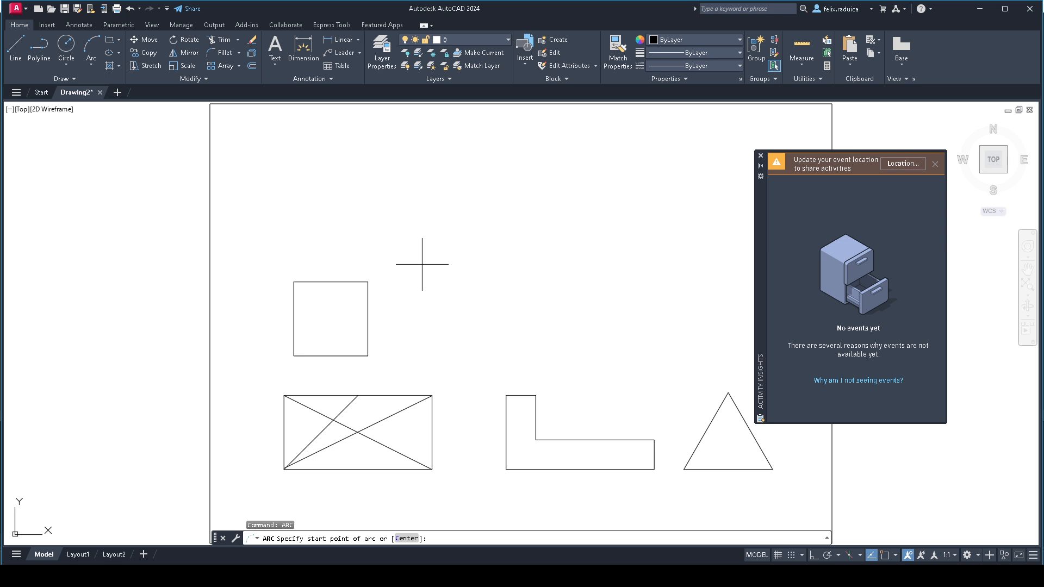
{"action": "type", "text": "end"}
{"action": "key", "text": "Return"}
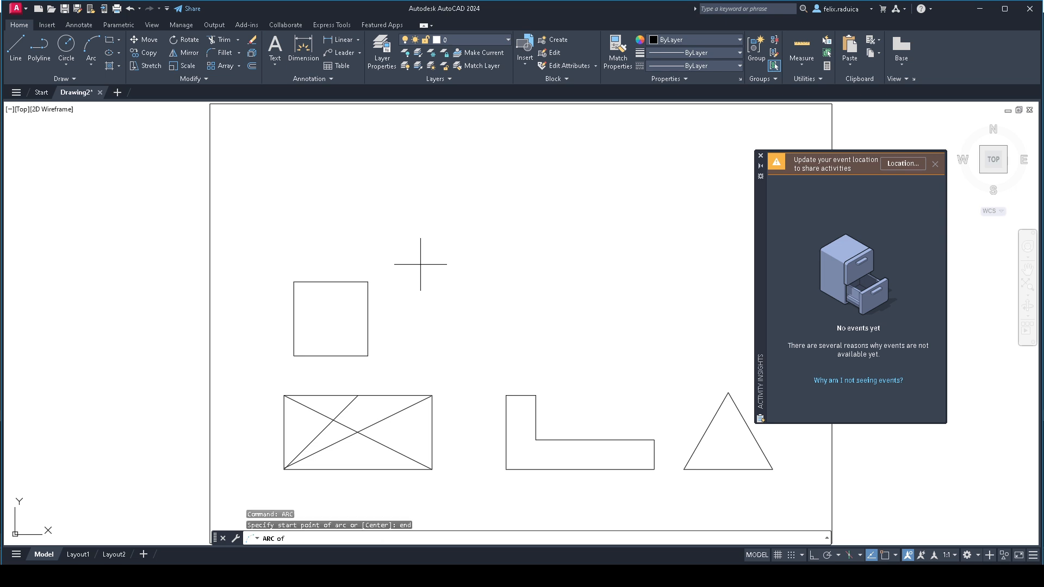
{"action": "left_click", "coordinate": [368, 283]}
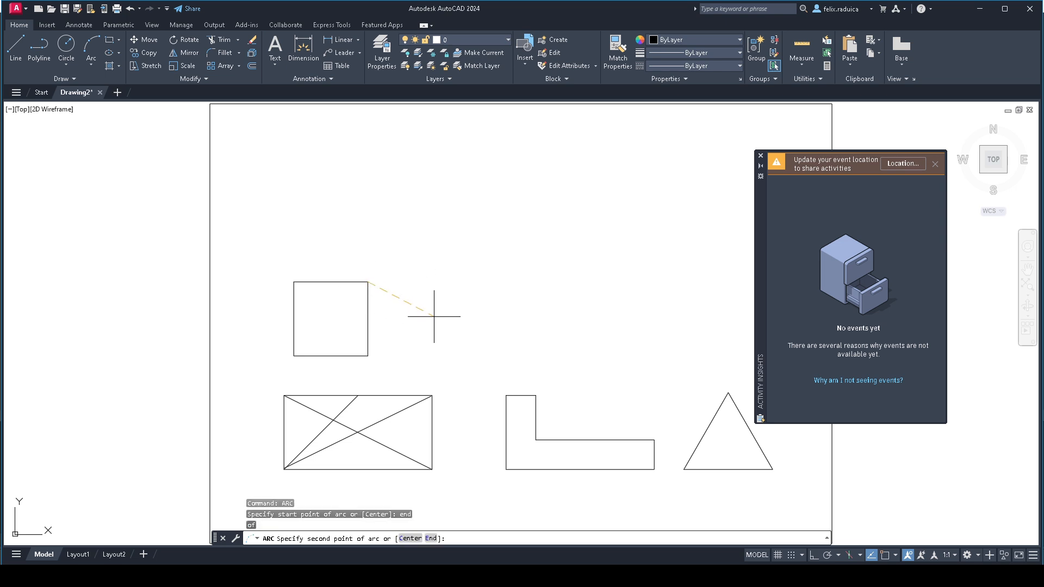
{"action": "left_click", "coordinate": [410, 539]}
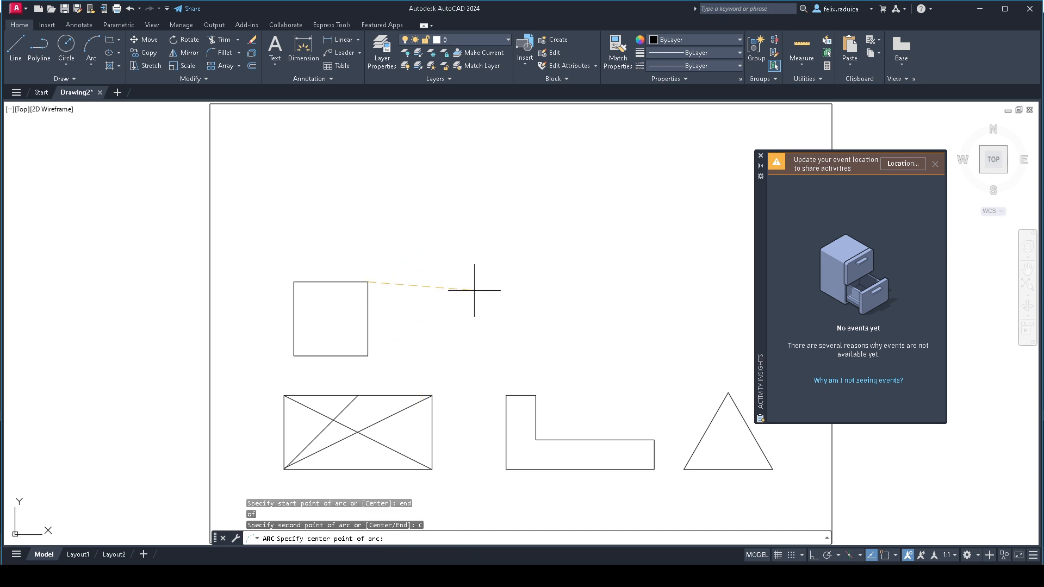
{"action": "type", "text": "@50,0"}
{"action": "key", "text": "Return"}
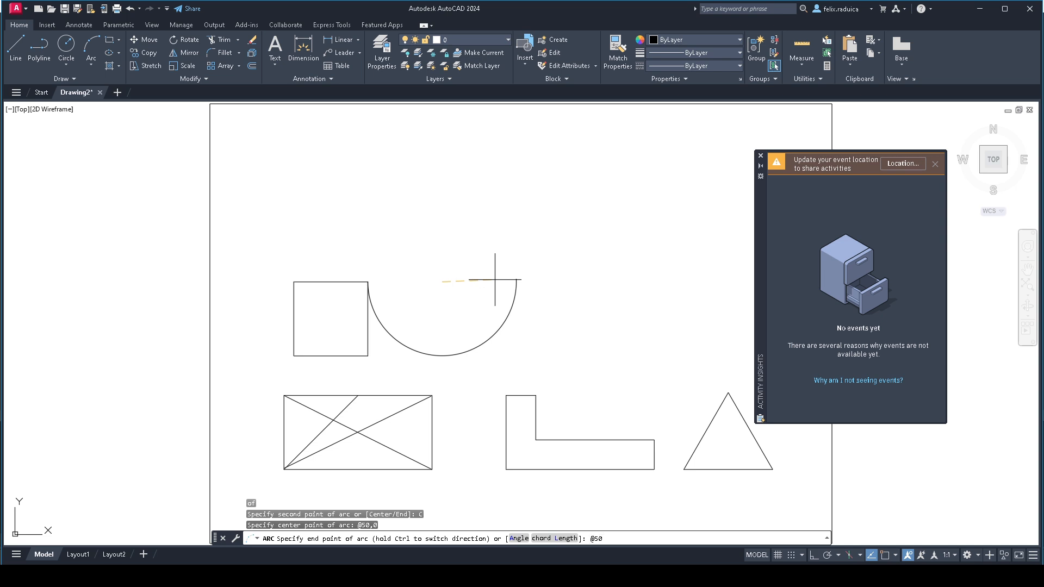
{"action": "key", "text": "Return"}
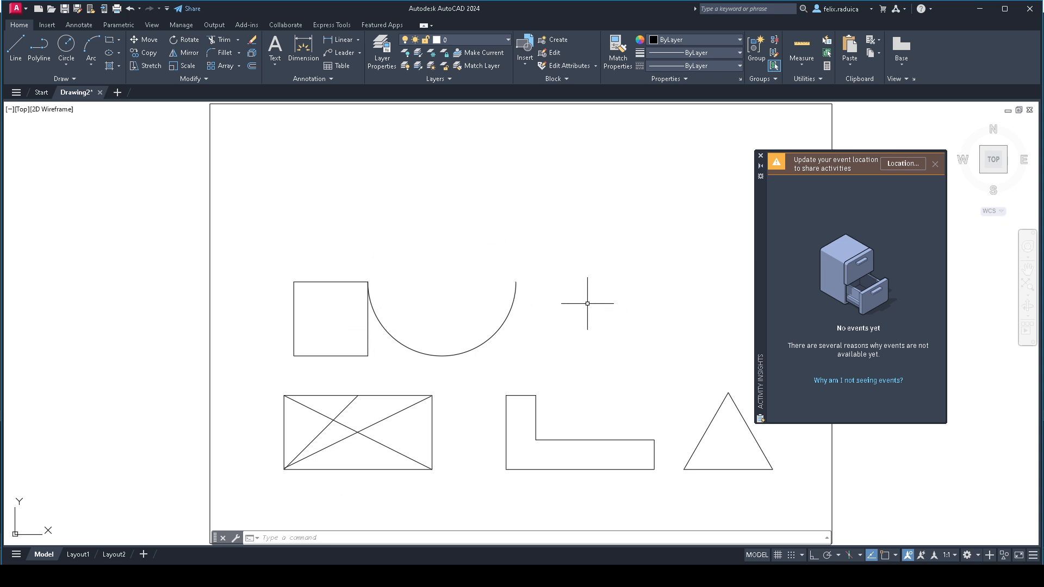
{"action": "type", "text": "rc"}
{"action": "key", "text": "Return"}
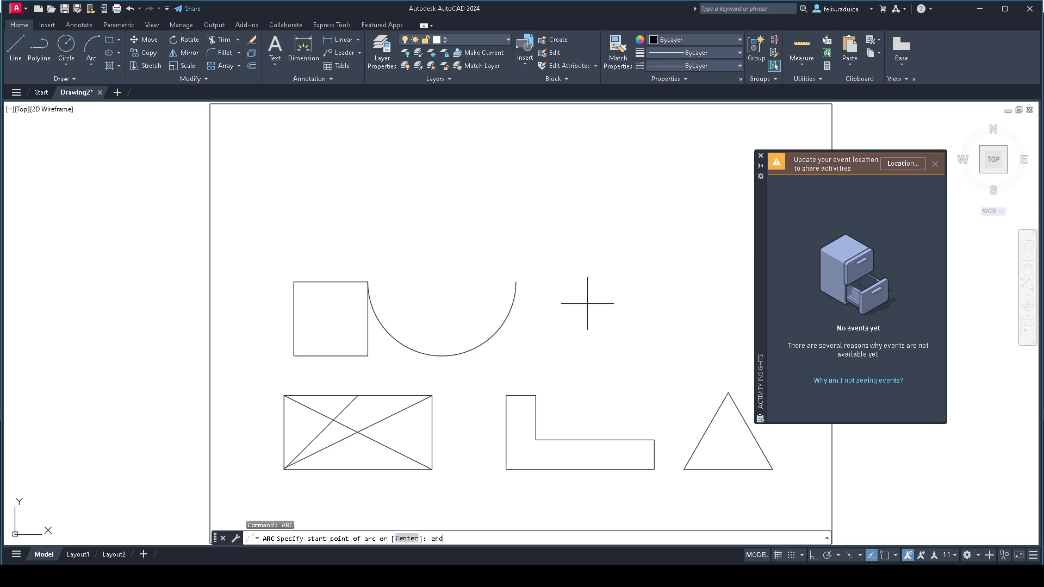
{"action": "key", "text": "Return"}
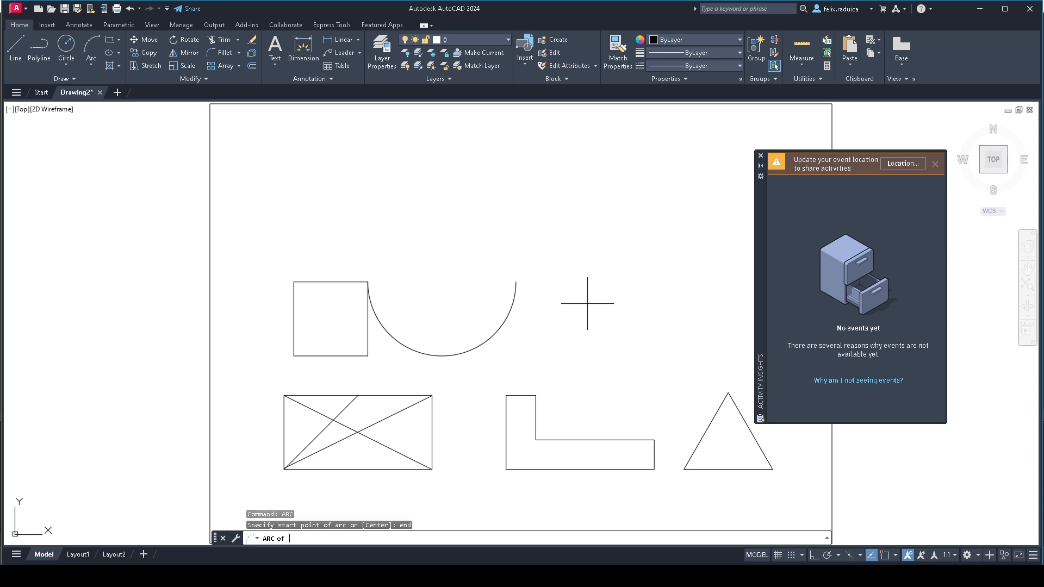
{"action": "left_click", "coordinate": [515, 281]}
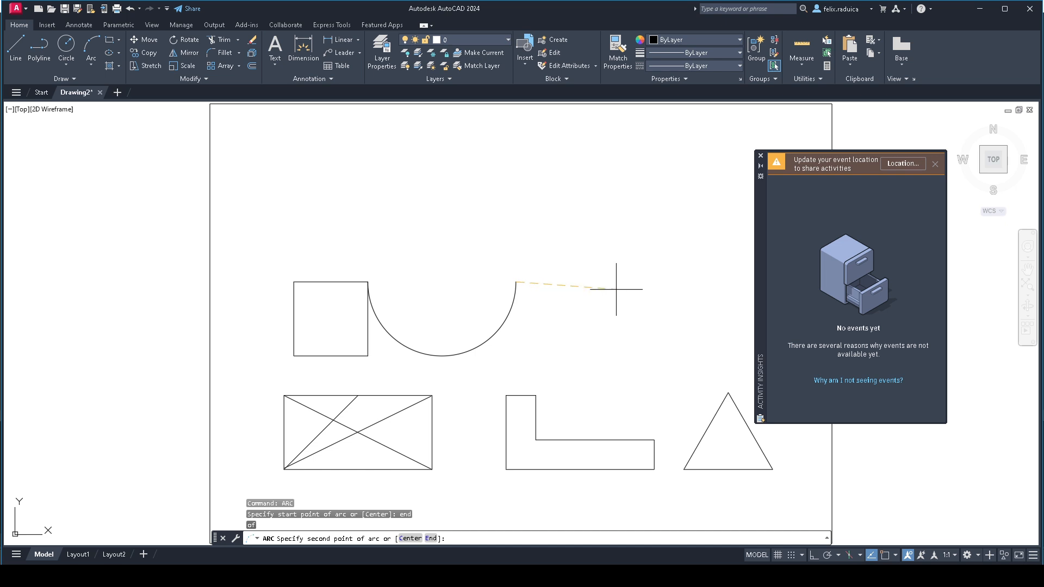
{"action": "left_click", "coordinate": [410, 538]}
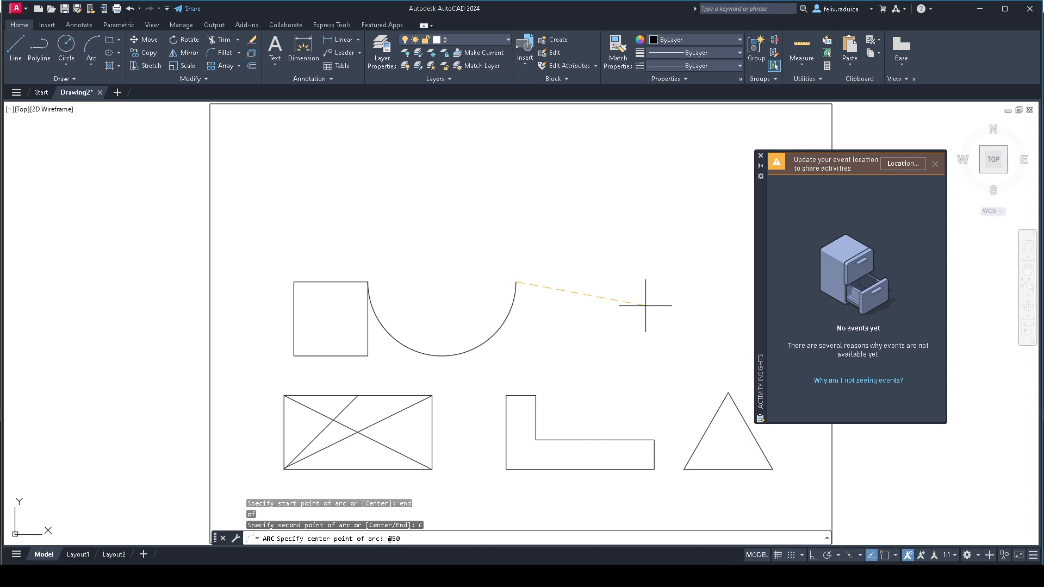
{"action": "type", "text": "@50,0"}
{"action": "key", "text": "Return"}
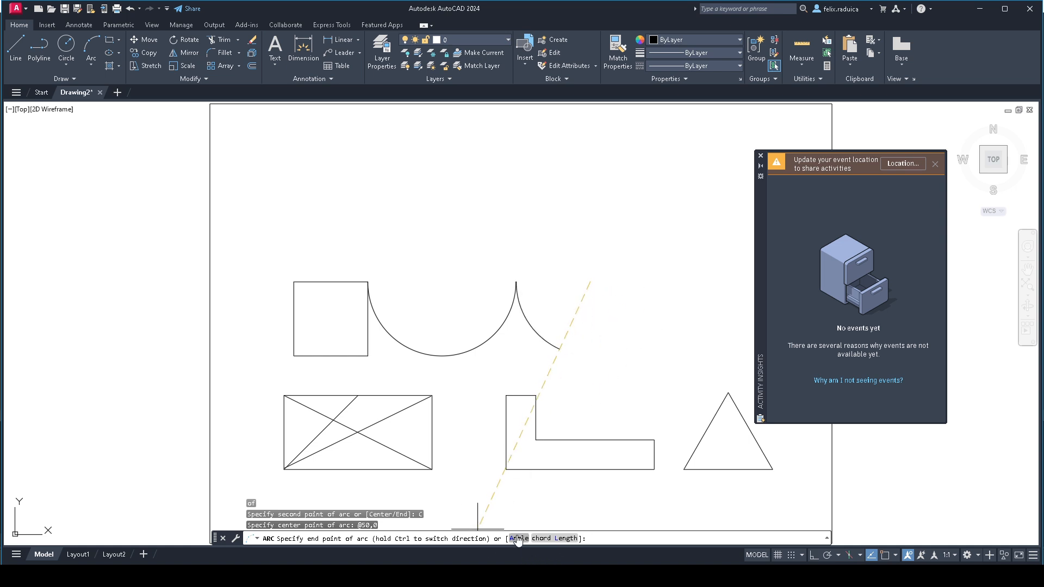
{"action": "type", "text": "A"}
{"action": "key", "text": "Return"}
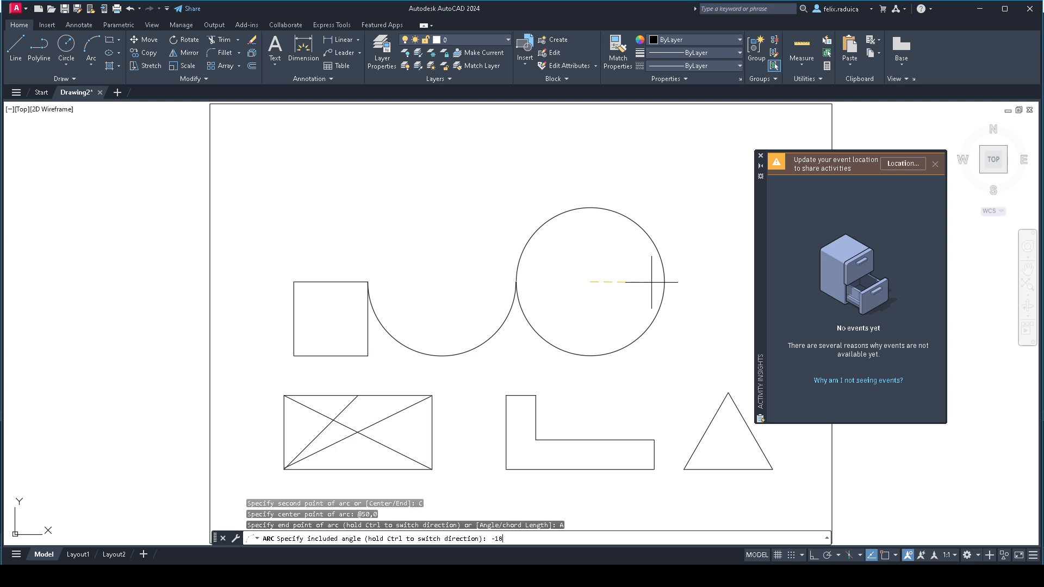
{"action": "type", "text": "0"}
{"action": "key", "text": "Return"}
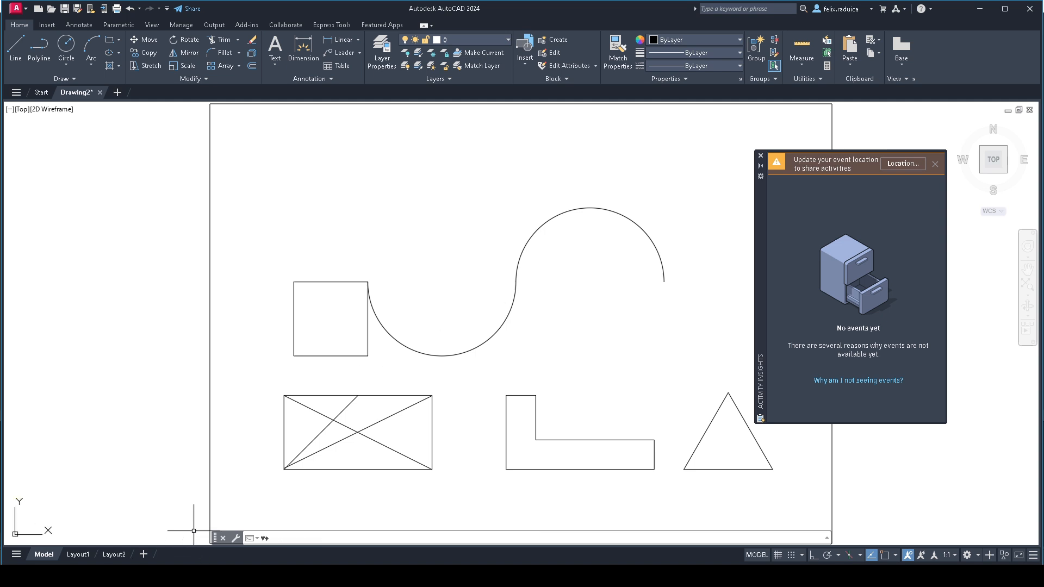
- Zoom to the drawing extents and save the drawing as ex1
{"action": "middle_click", "coordinate": [183, 474]}
{"action": "middle_click", "coordinate": [183, 474]}
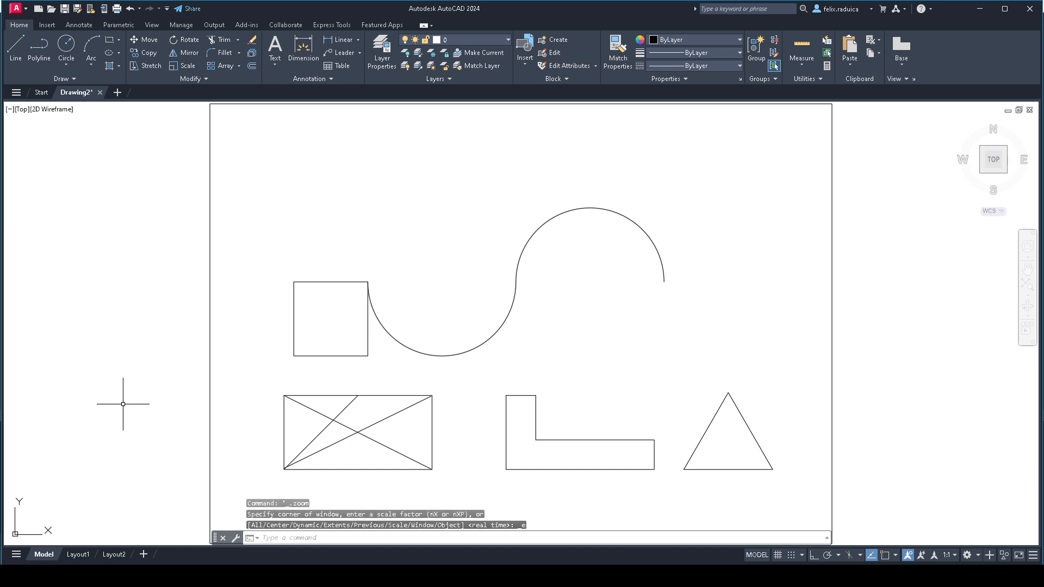
{"action": "left_click", "coordinate": [17, 11]}
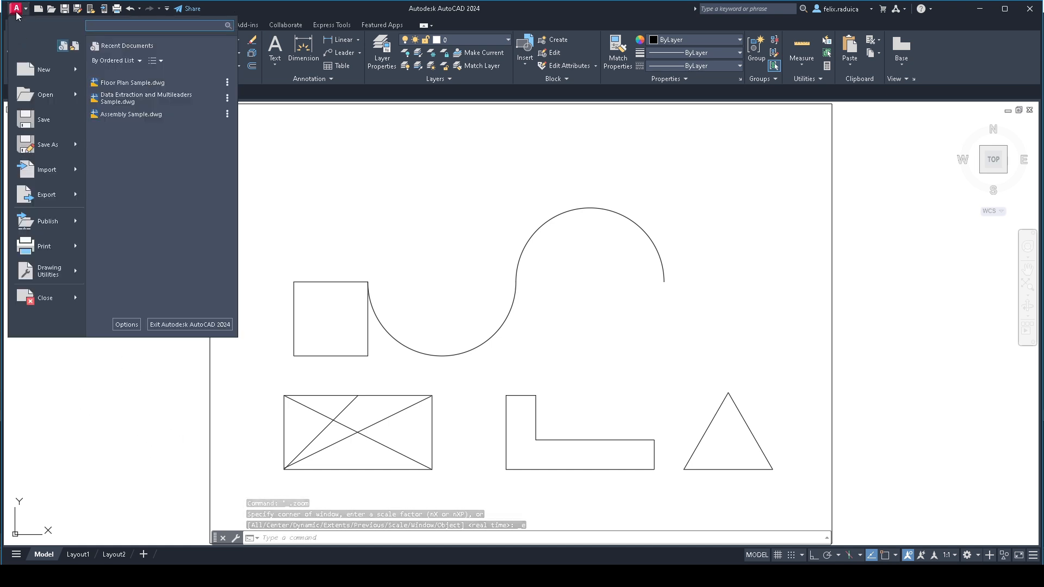
{"action": "left_click", "coordinate": [50, 116]}
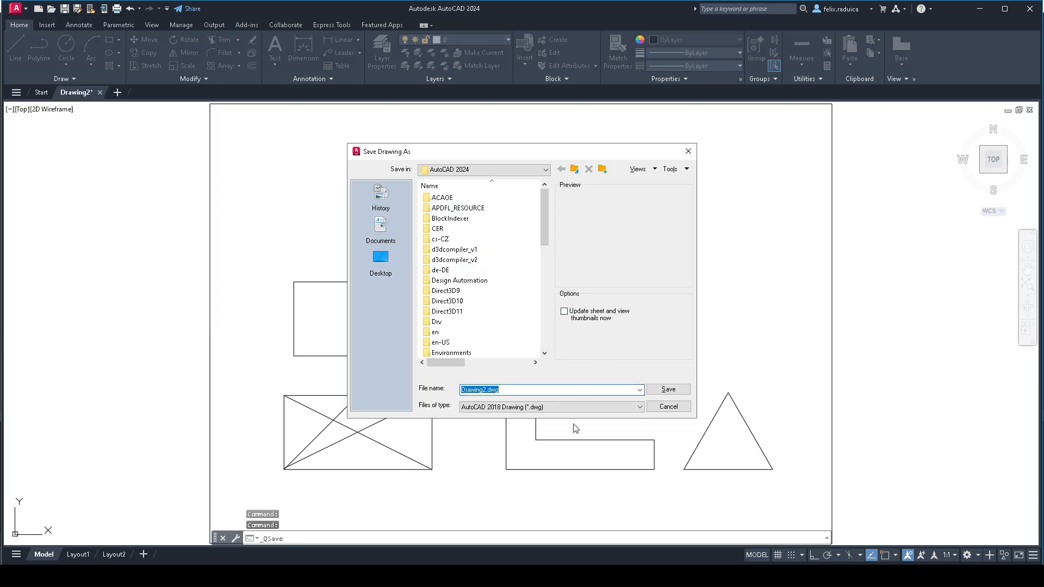
{"action": "type", "text": "ex1"}
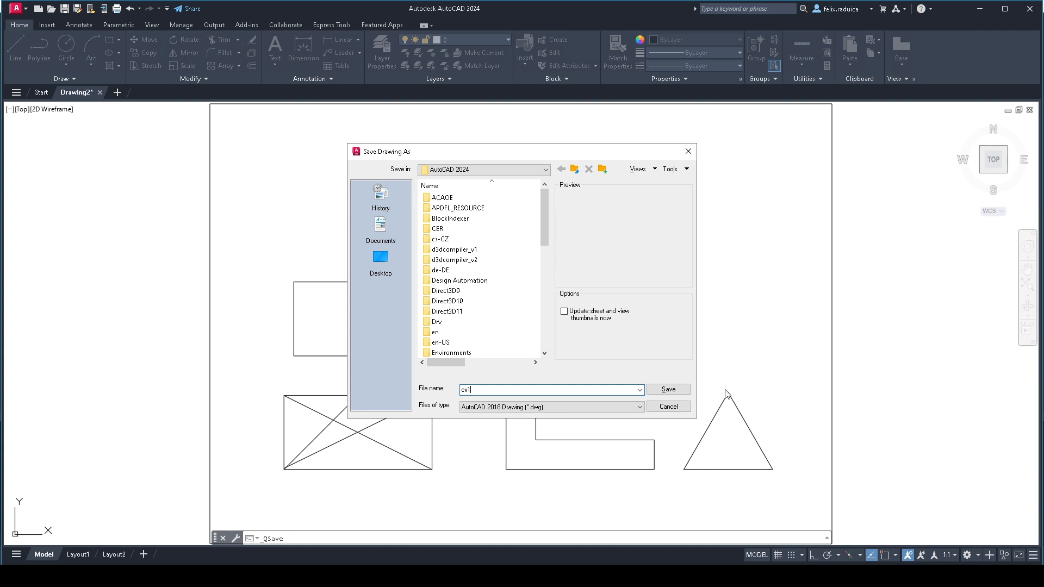
{"action": "left_click", "coordinate": [669, 389]}
{"action": "key", "text": "alt"}
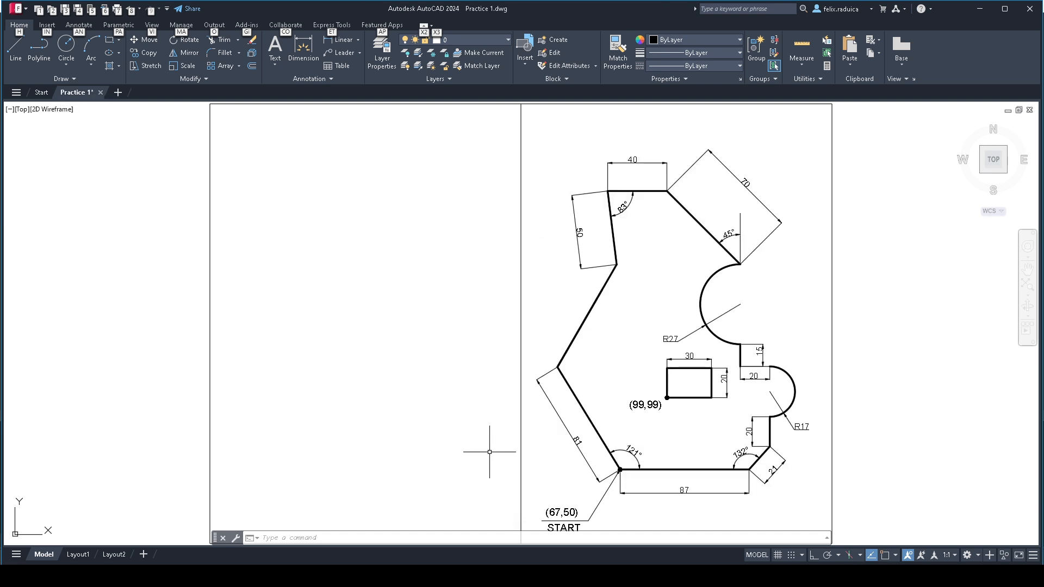
{"action": "left_click", "coordinate": [489, 452]}
{"action": "left_click", "coordinate": [499, 471]}
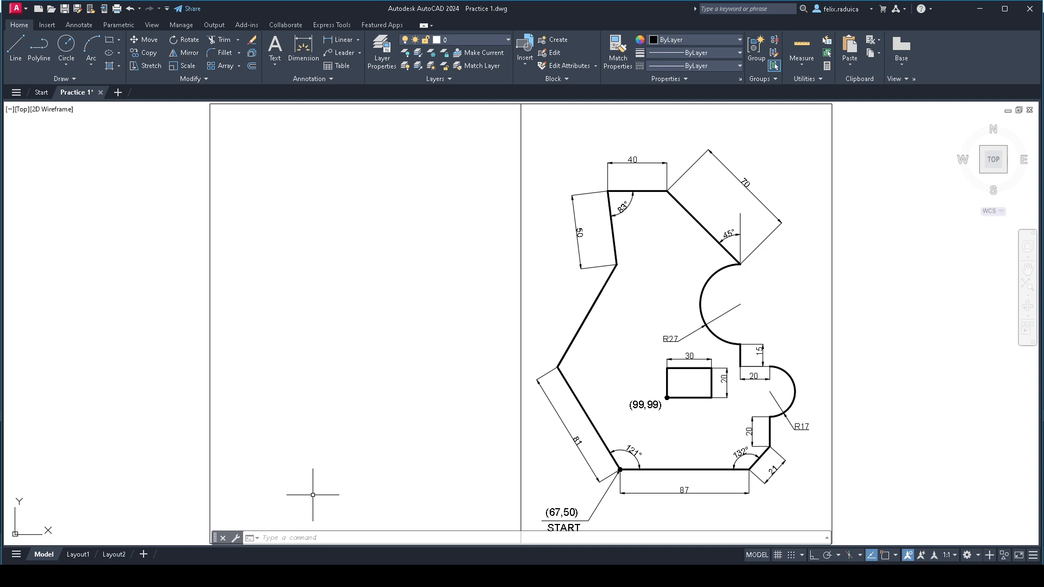
{"action": "type", "text": "l"}
{"action": "key", "text": "Return"}
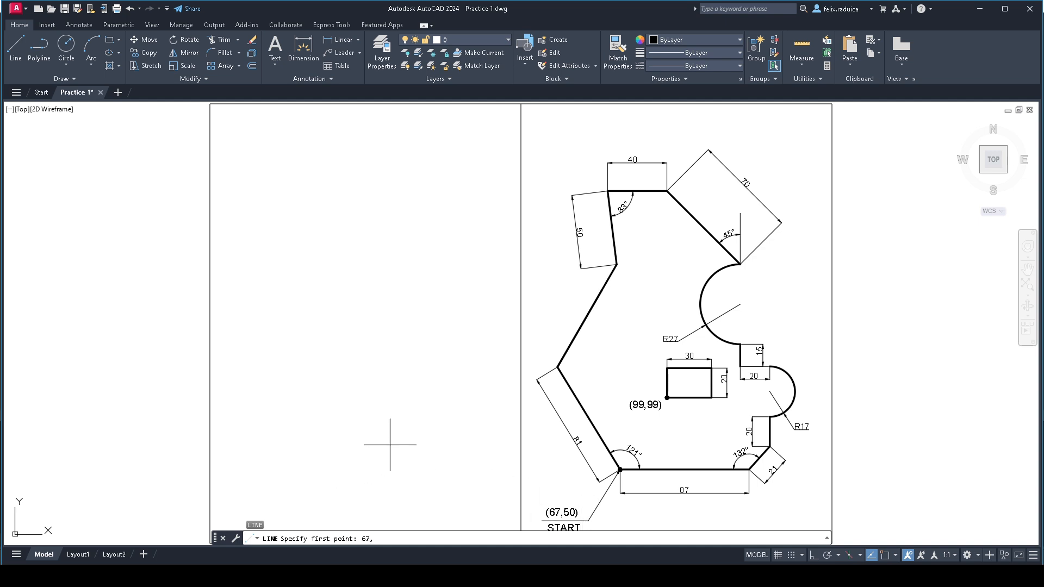
{"action": "key", "text": "Return"}
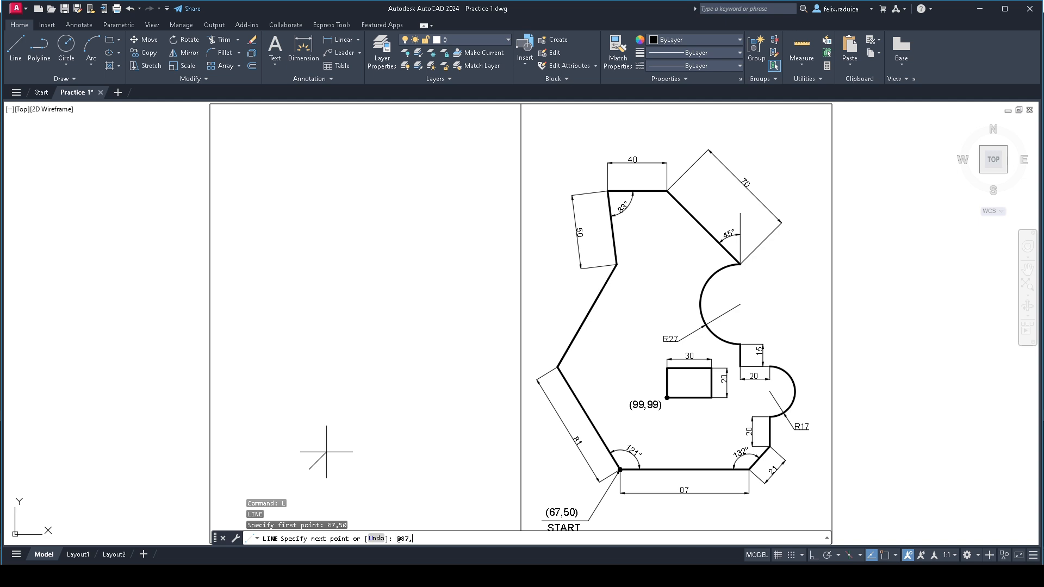
{"action": "key", "text": "Return"}
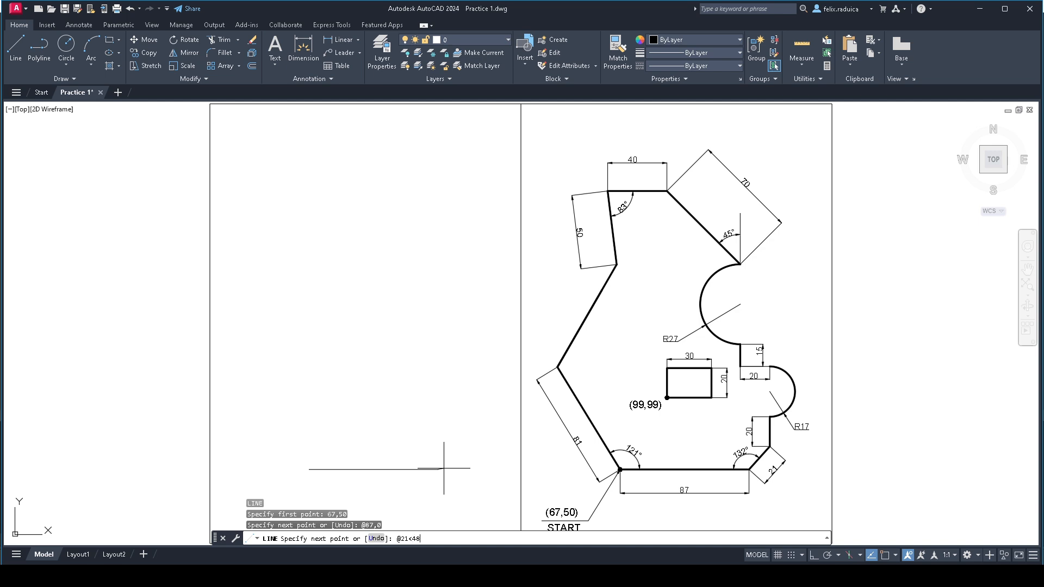
{"action": "key", "text": "Return"}
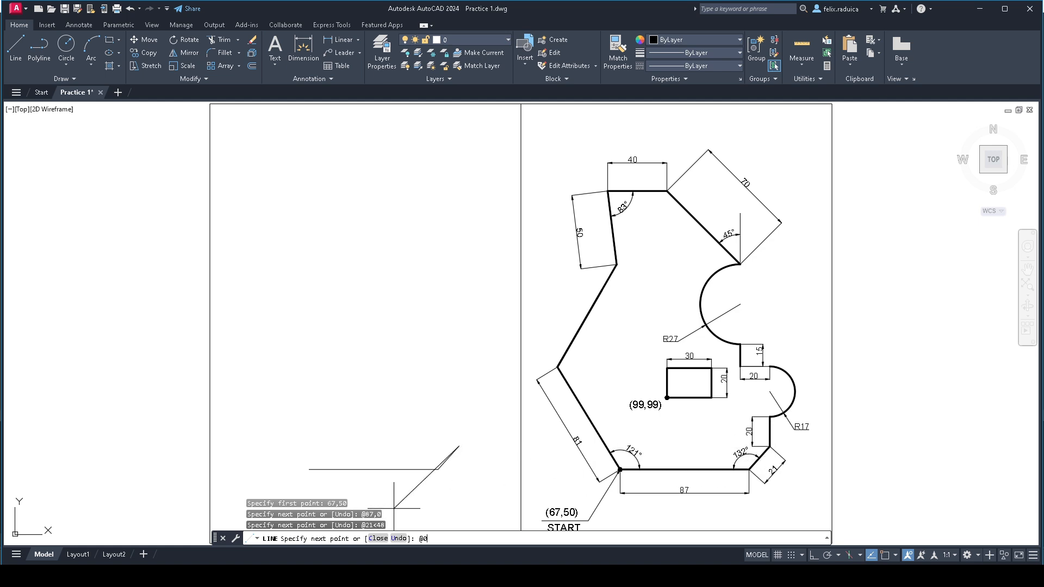
{"action": "key", "text": "Return"}
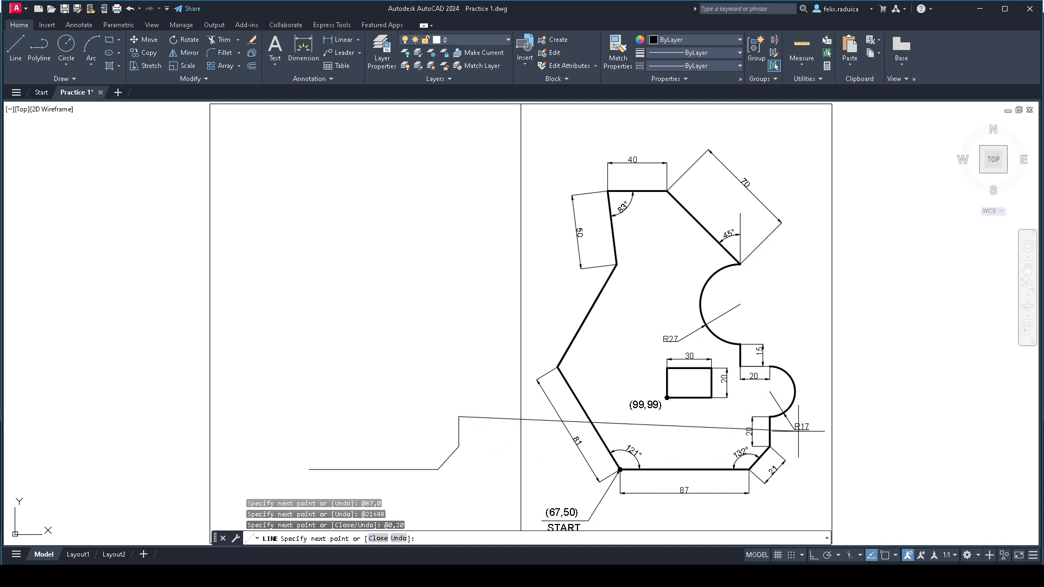
{"action": "key", "text": "Return"}
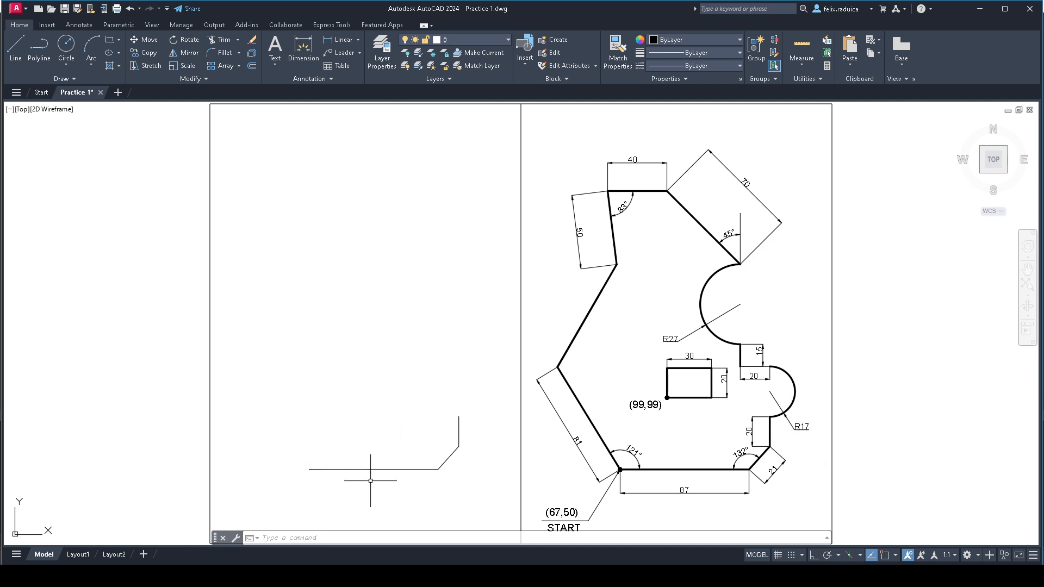
- Draw a semicircular arc bulging right from the upper end of the 20 mm vertical line, with its center at @0,17
{"action": "type", "text": "arc"}
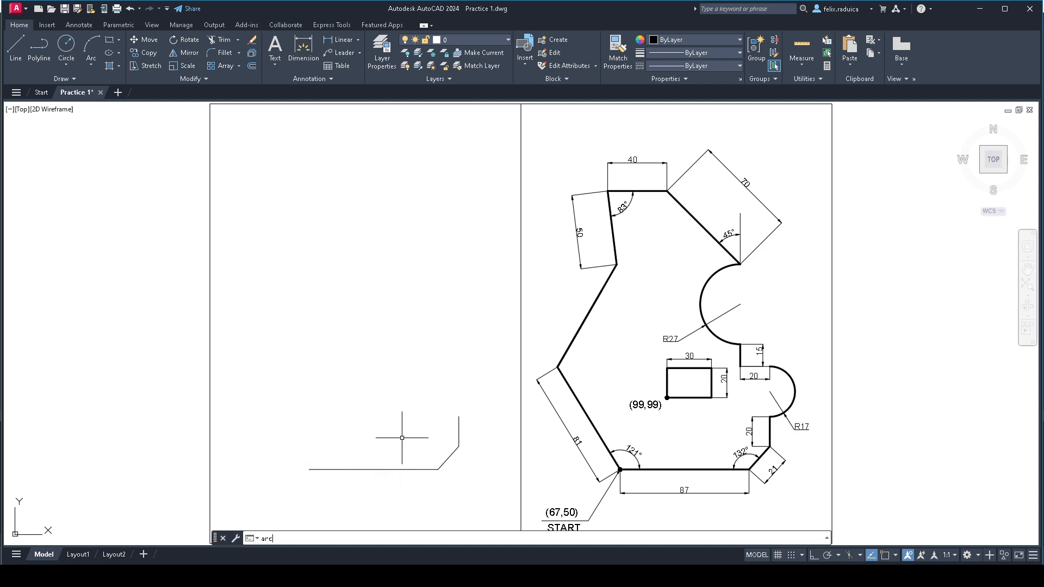
{"action": "key", "text": "Return"}
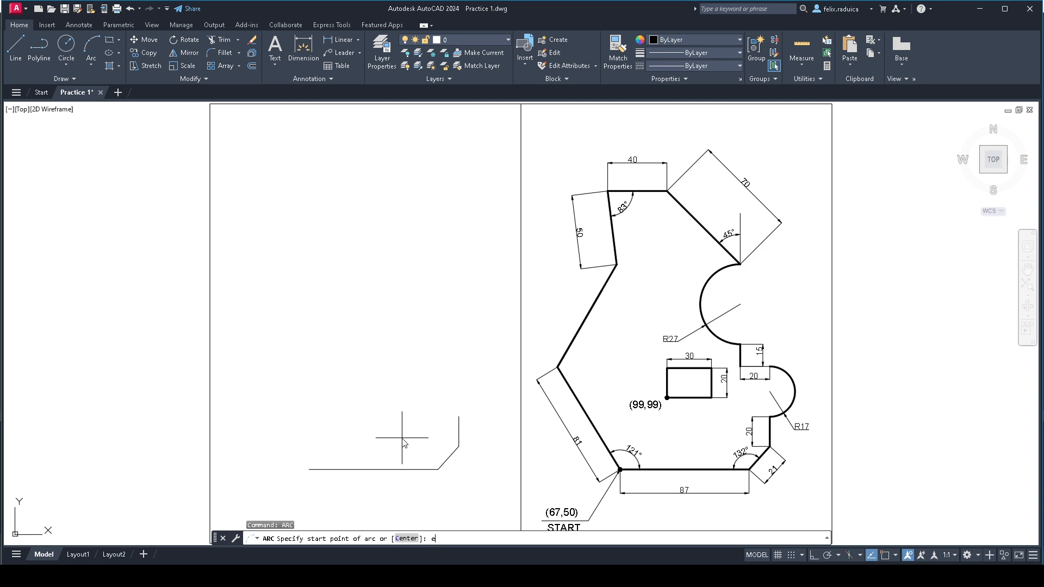
{"action": "key", "text": "Return"}
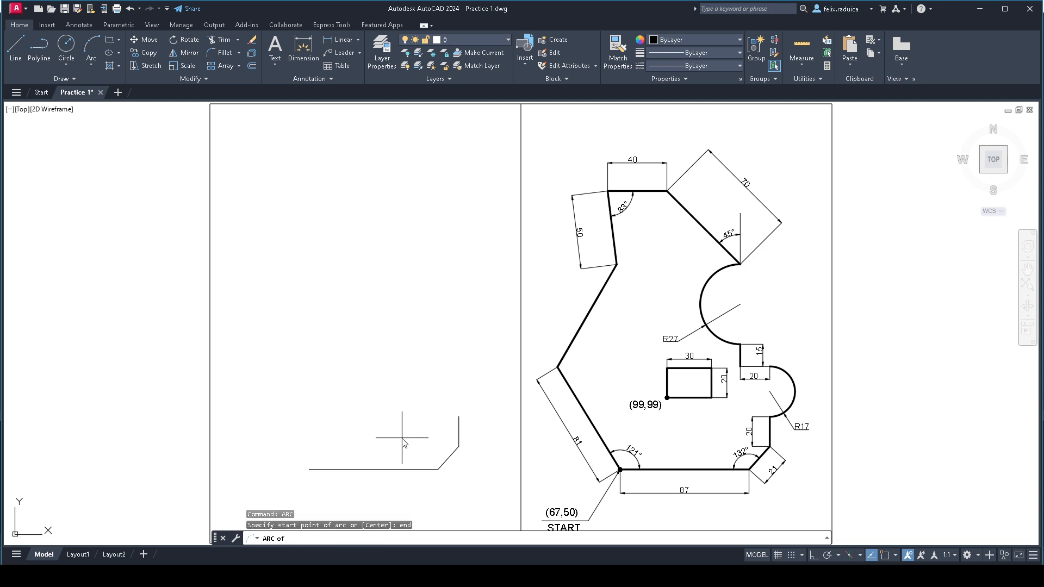
{"action": "left_click", "coordinate": [459, 417]}
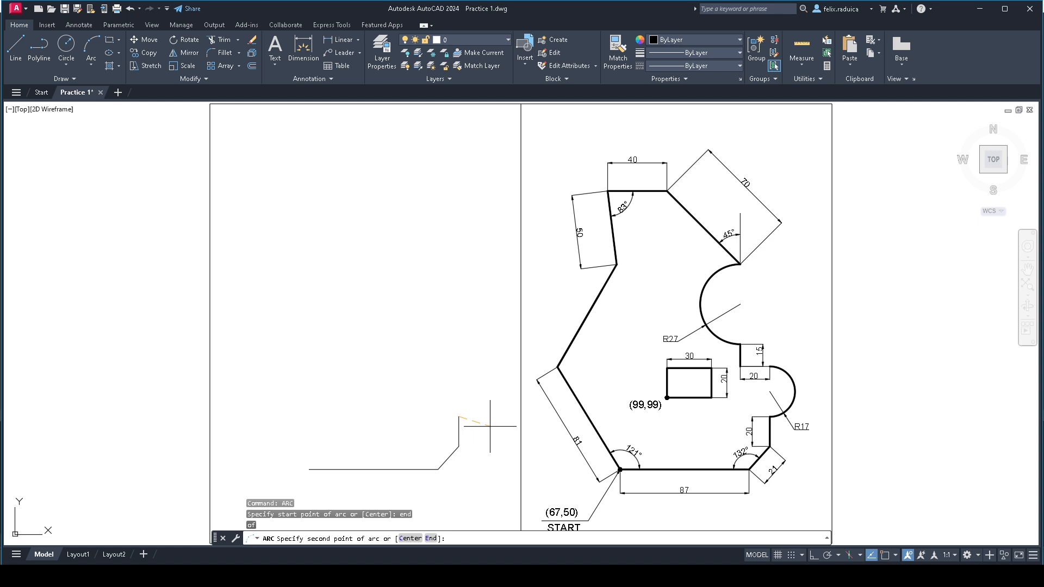
{"action": "key", "text": "Return"}
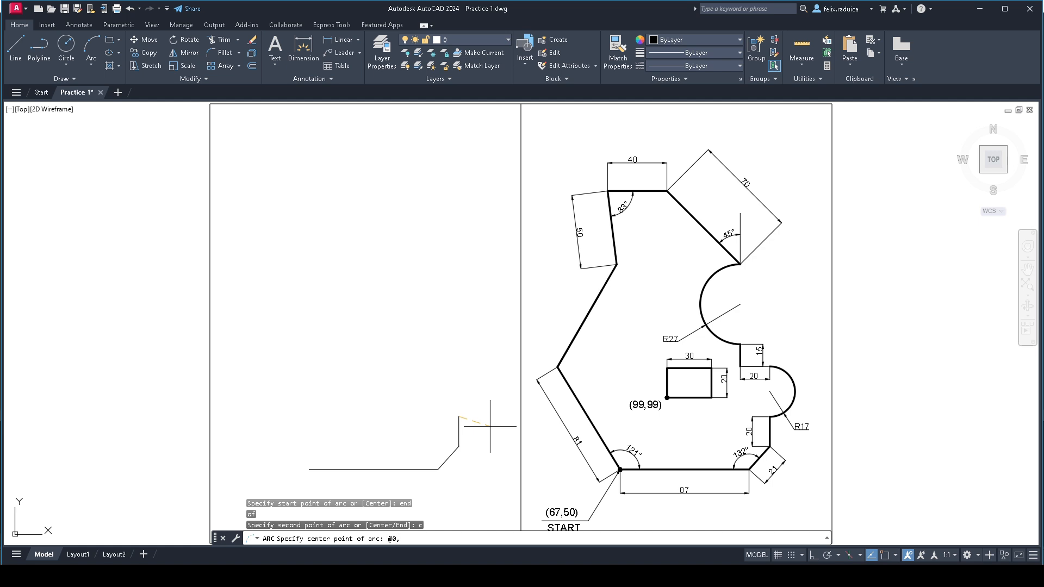
{"action": "key", "text": "Return"}
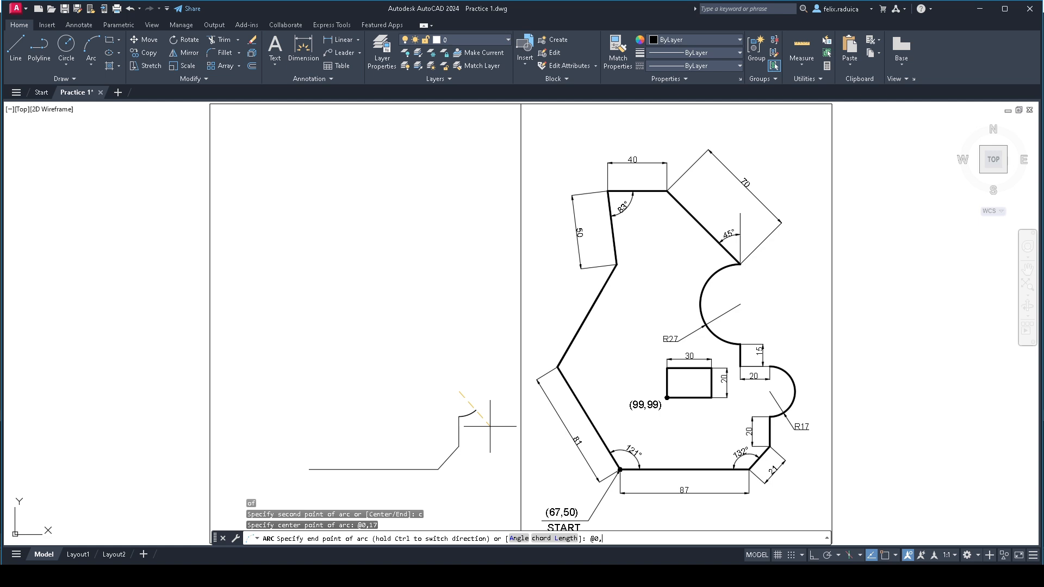
{"action": "key", "text": "Return"}
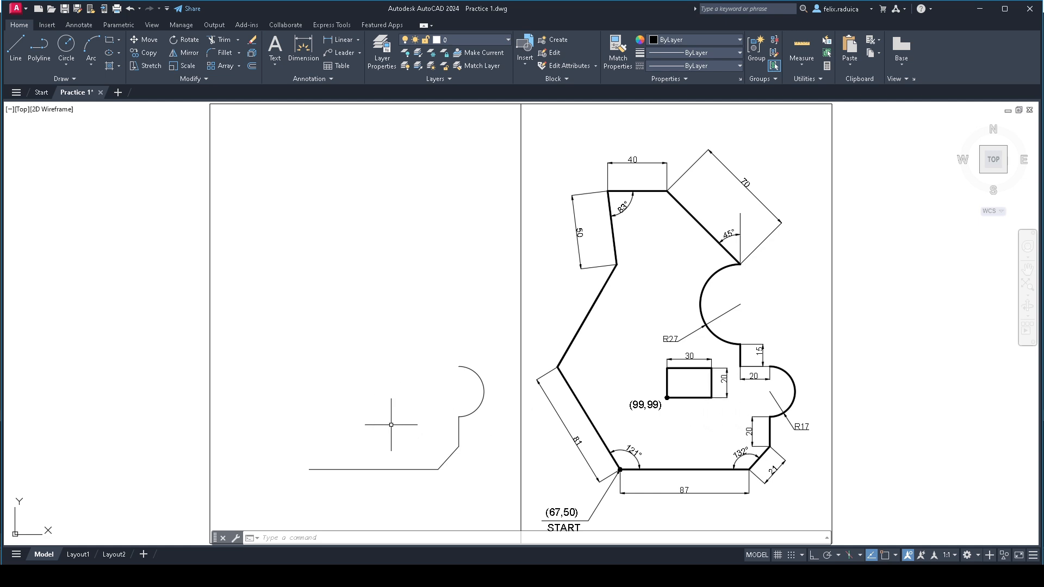
- Draw two line segments from the arc's upper end through the relative points @-20,0 and @0,15
{"action": "key", "text": "Return"}
{"action": "type", "text": "end"}
{"action": "key", "text": "Return"}
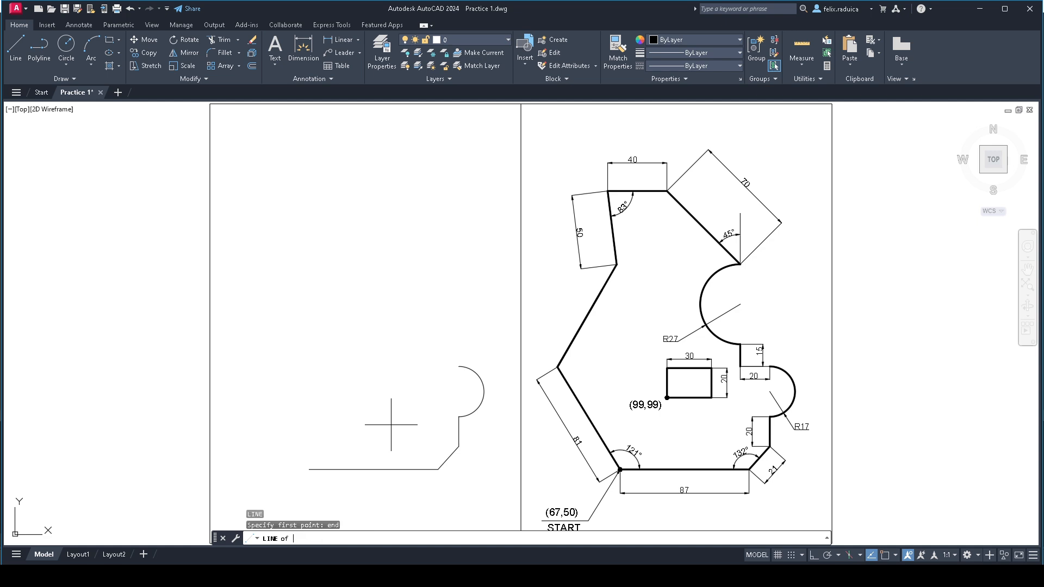
{"action": "left_click", "coordinate": [459, 368]}
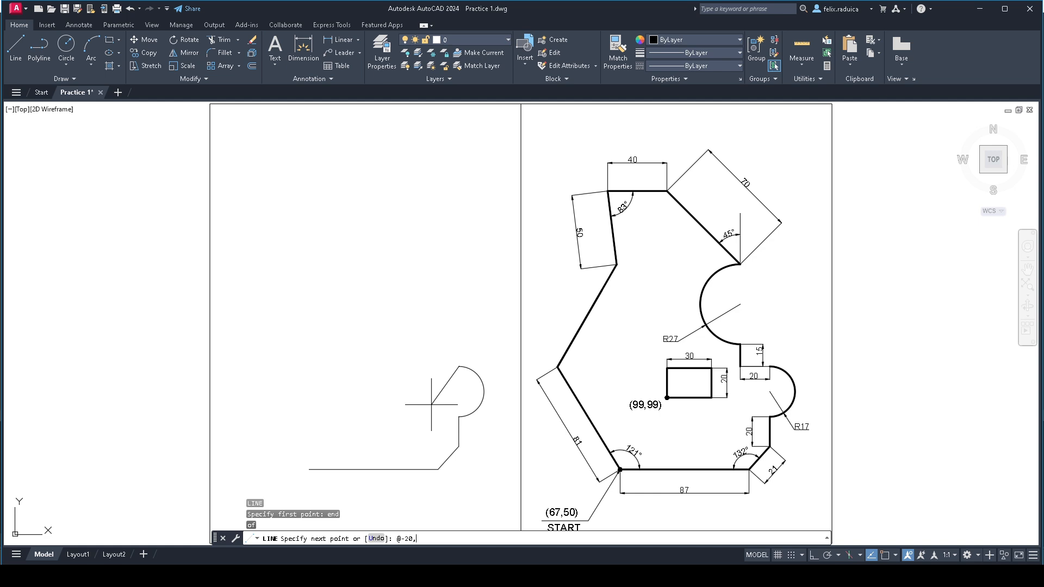
{"action": "key", "text": "Return"}
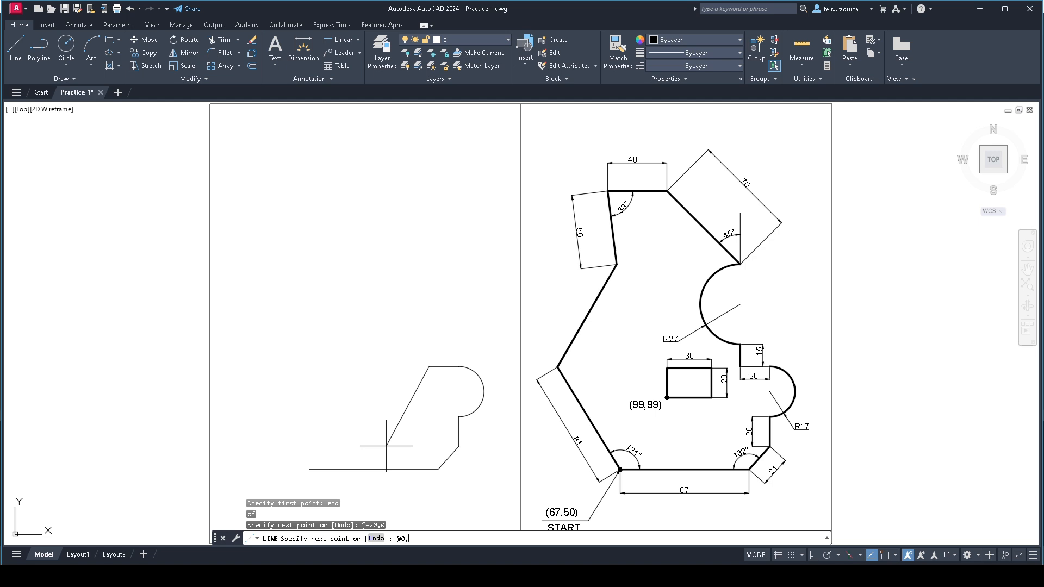
{"action": "key", "text": "Return"}
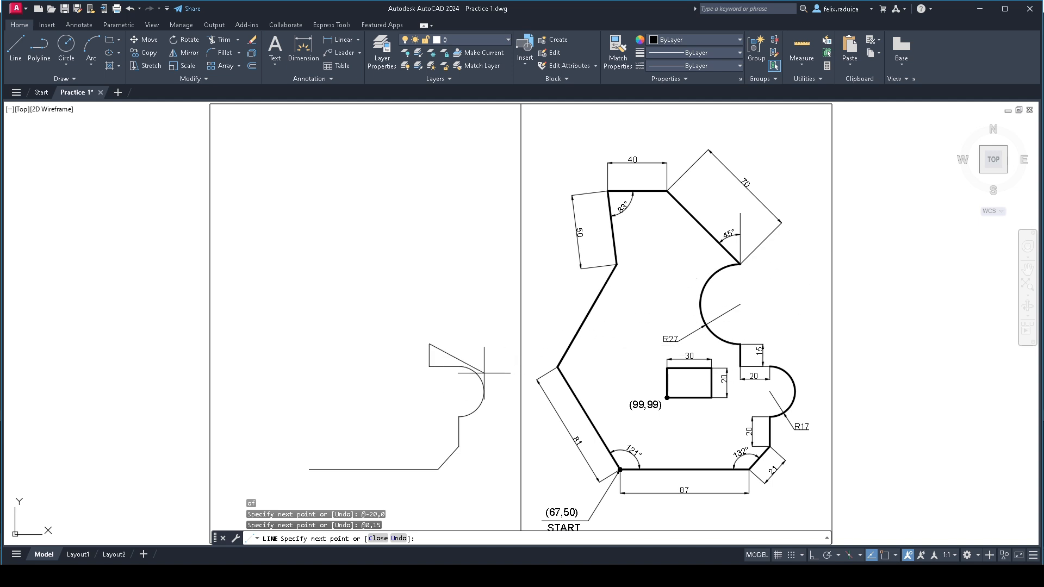
{"action": "key", "text": "Return"}
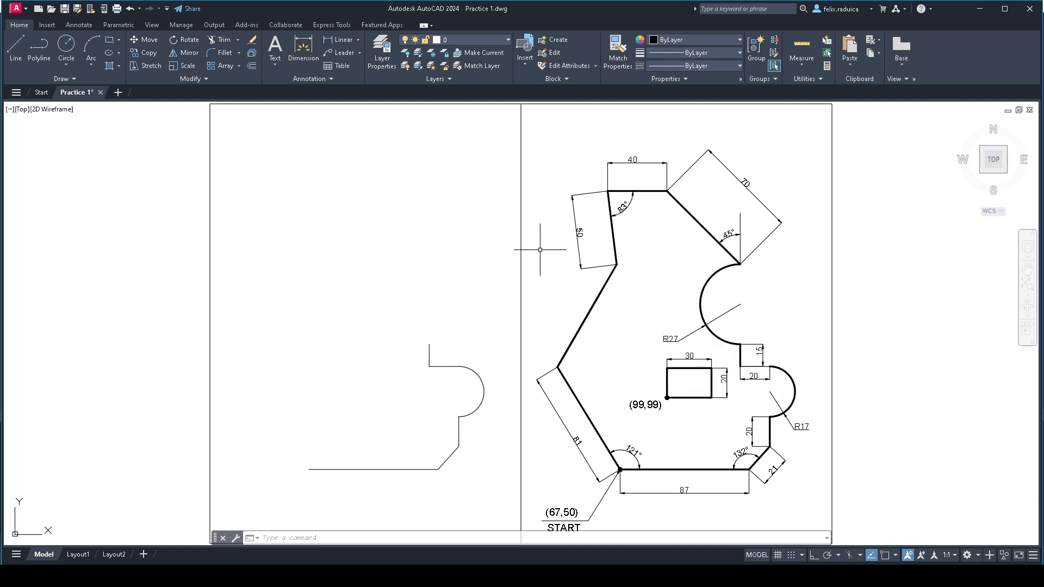
- Draw an arc from the upper end of the 15 mm vertical line, with its center at @0,27 and an included angle of -180 degrees
{"action": "type", "text": "arc"}
{"action": "key", "text": "Return"}
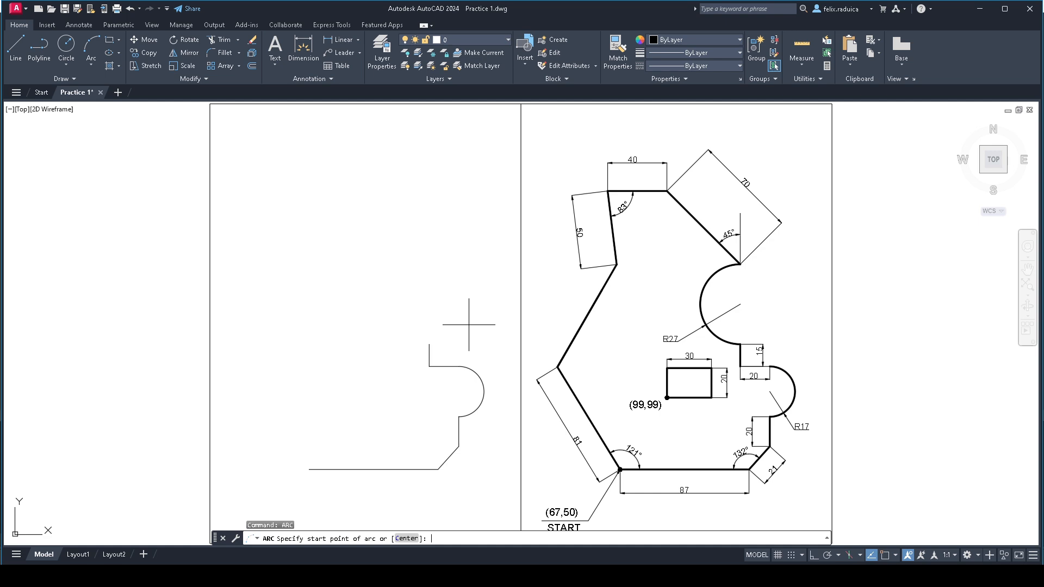
{"action": "key", "text": "Return"}
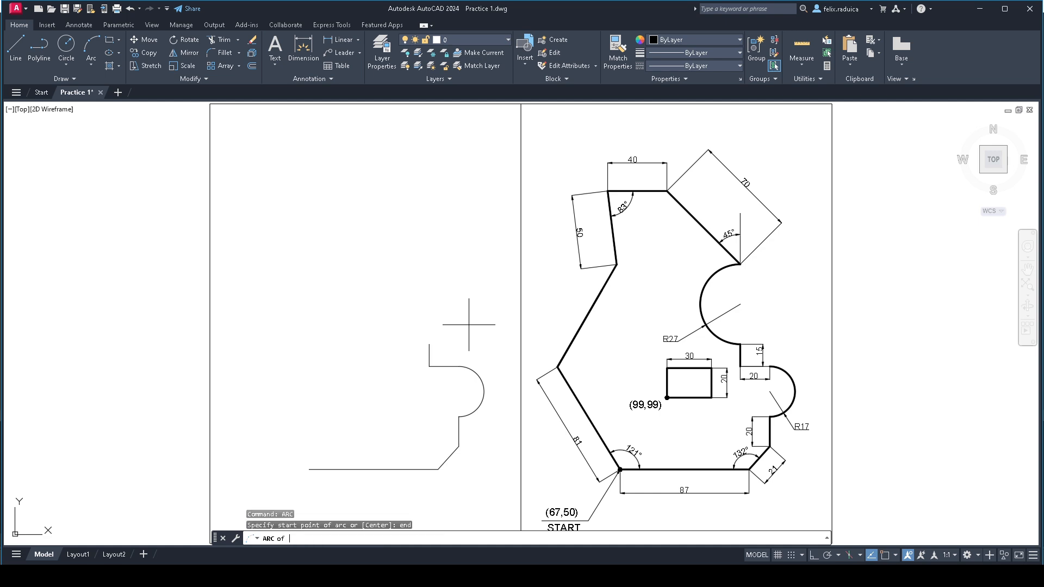
{"action": "left_click", "coordinate": [430, 342]}
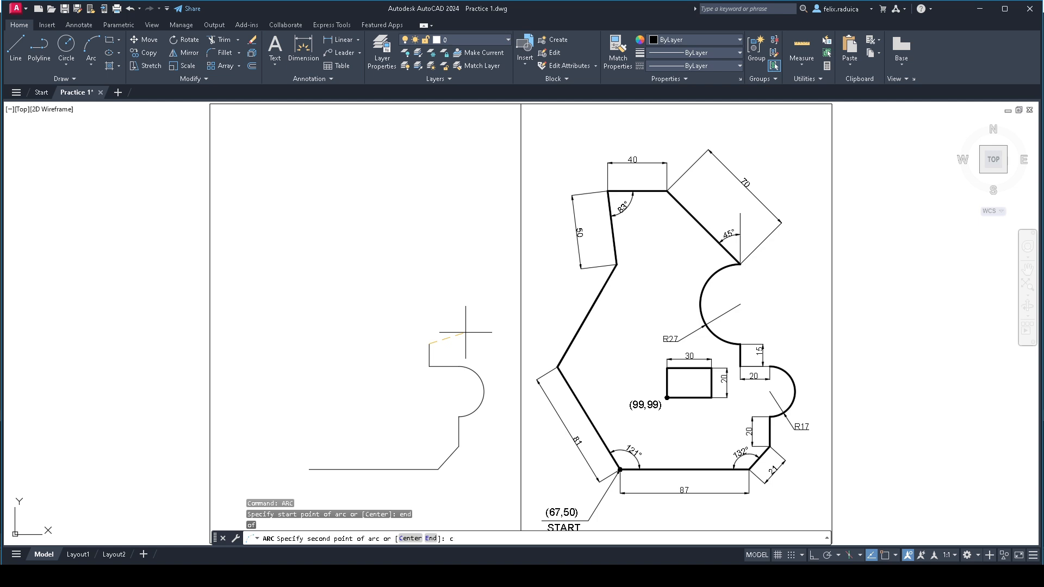
{"action": "key", "text": "Return"}
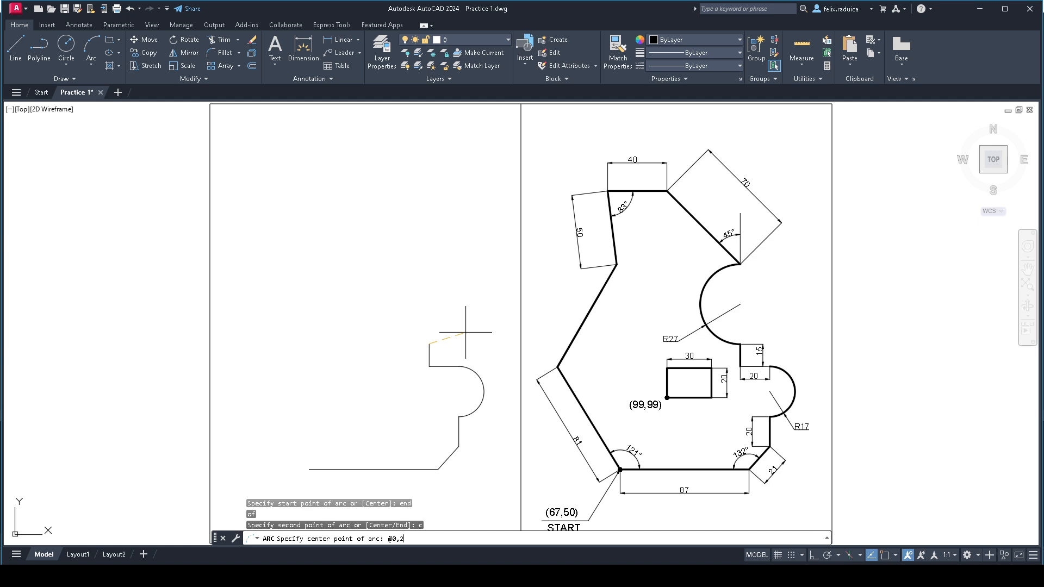
{"action": "key", "text": "Return"}
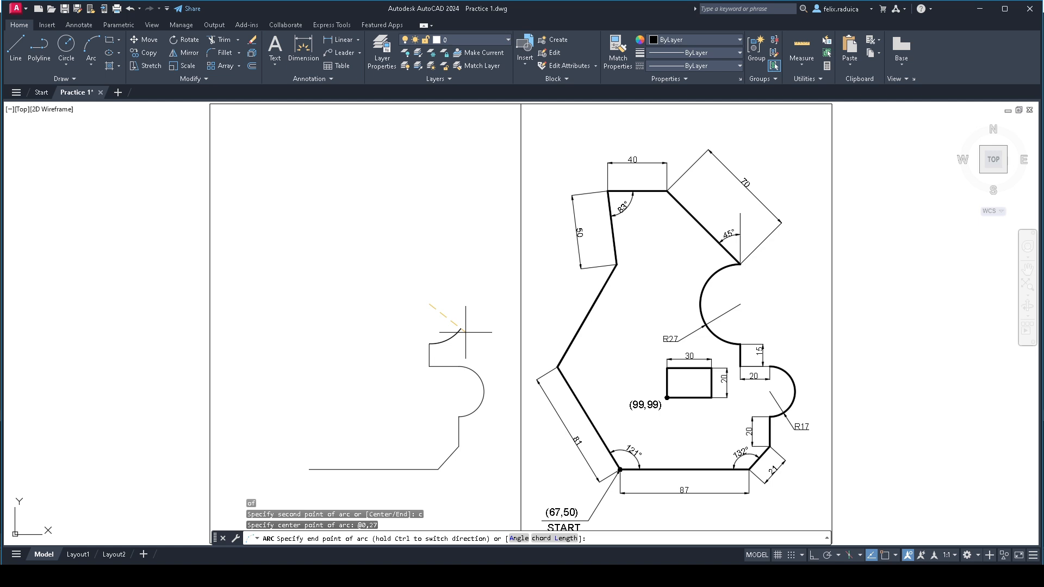
{"action": "type", "text": "a"}
{"action": "key", "text": "Return"}
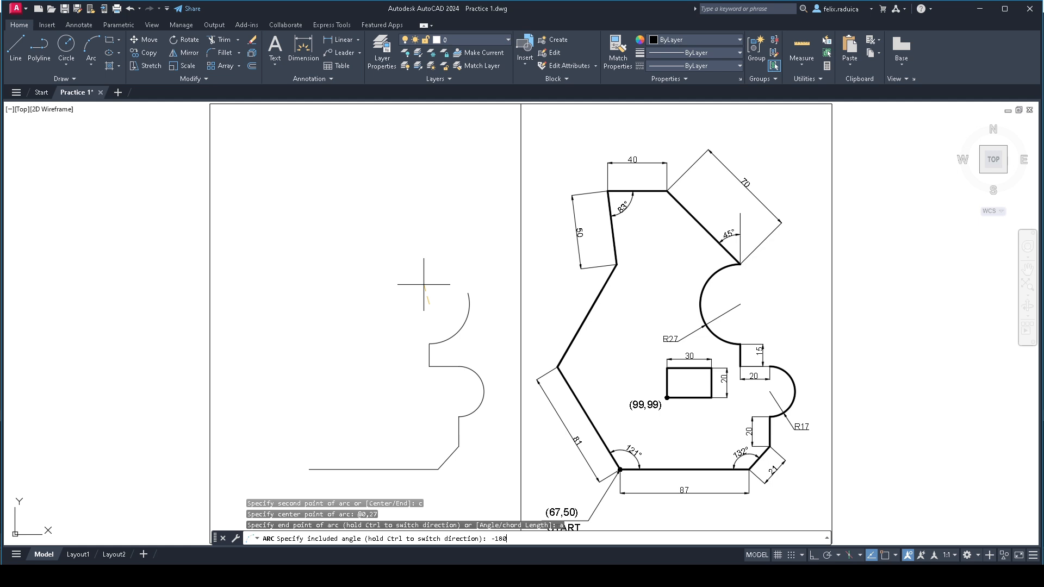
{"action": "key", "text": "Return"}
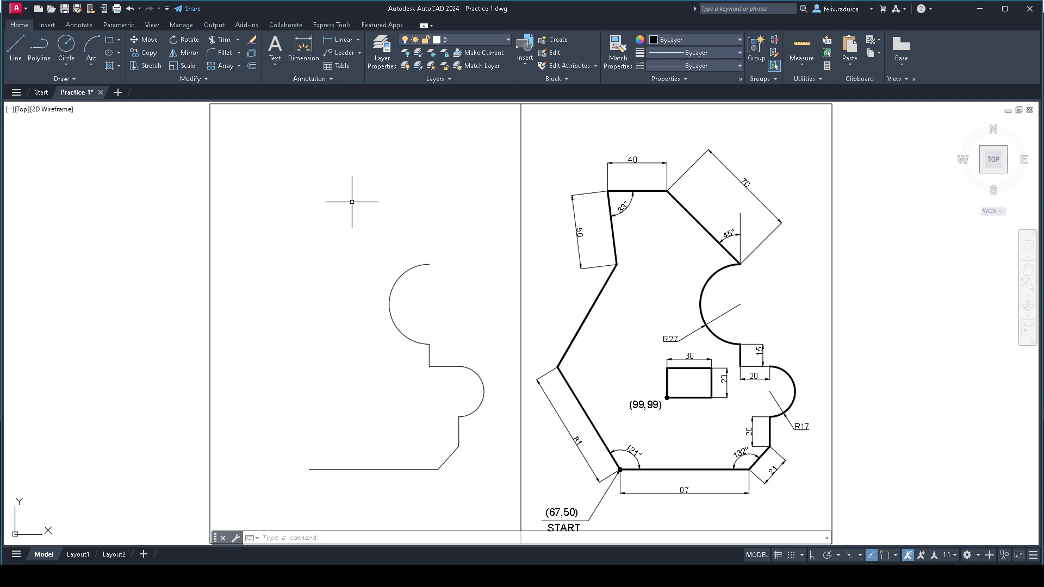
{"action": "type", "text": "l"}
{"action": "key", "text": "Return"}
{"action": "type", "text": "en"}
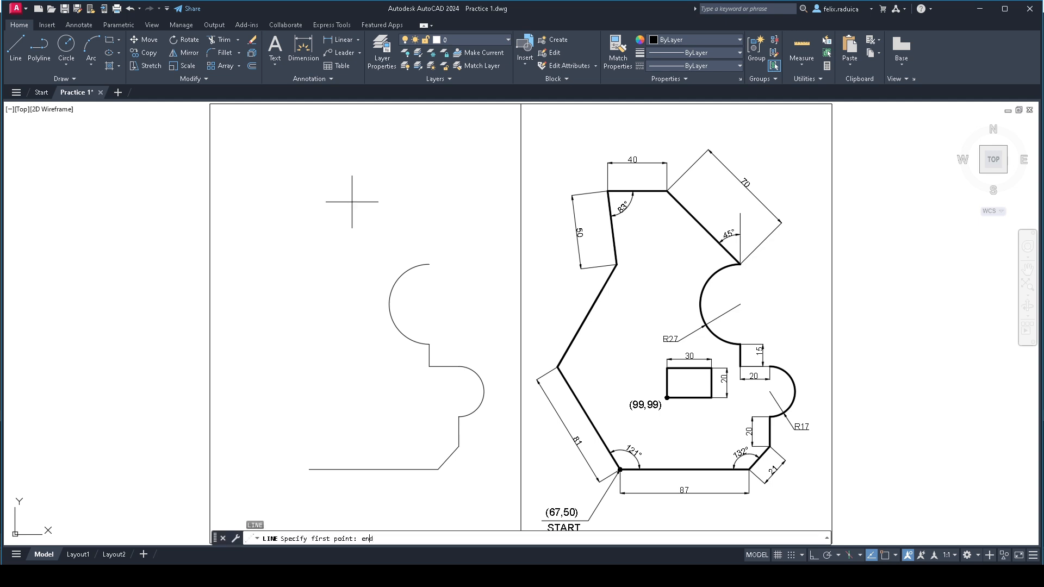
{"action": "type", "text": "d"}
{"action": "key", "text": "Return"}
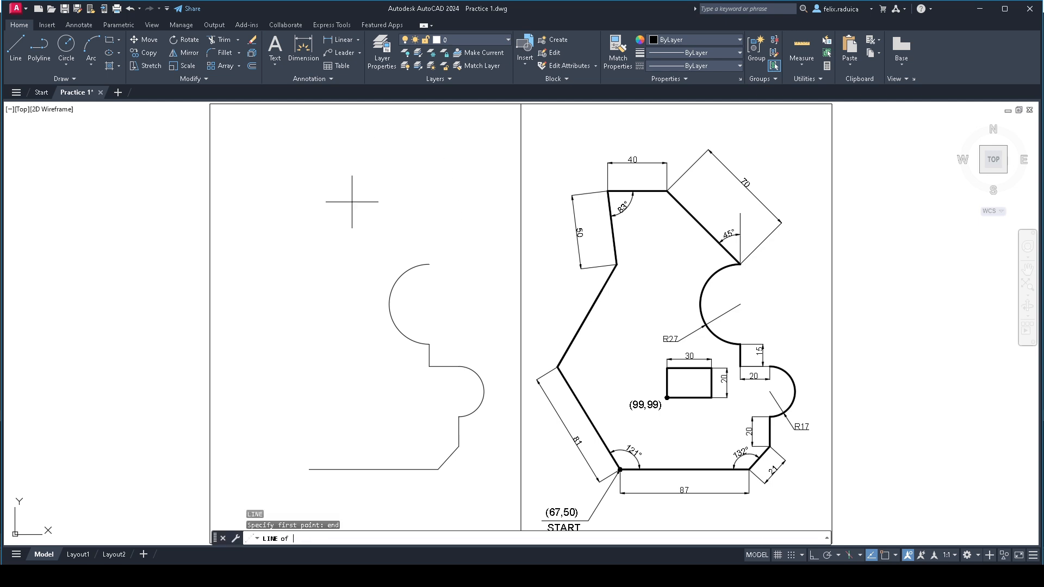
{"action": "left_click", "coordinate": [427, 256]}
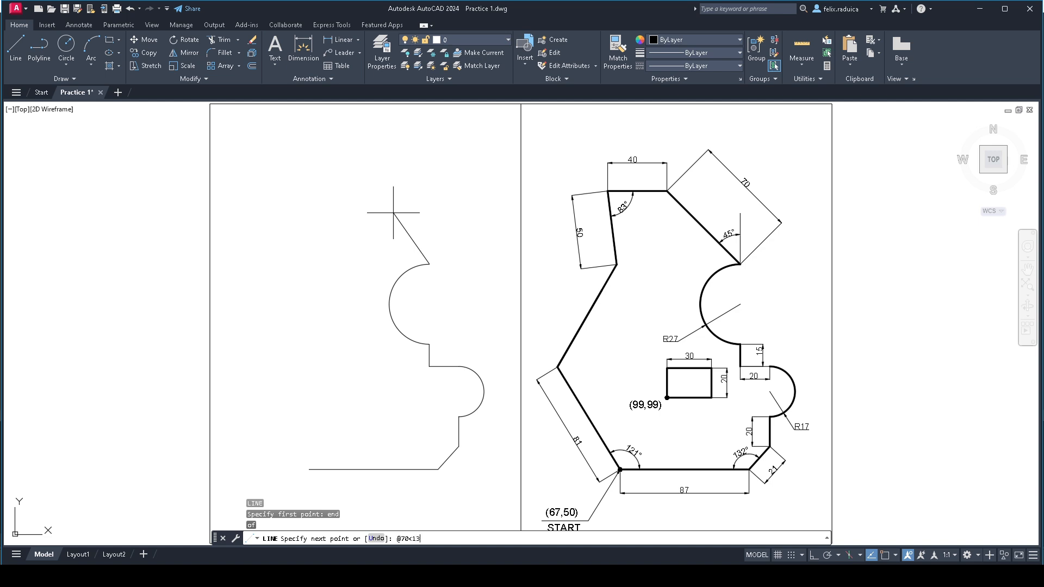
{"action": "key", "text": "Return"}
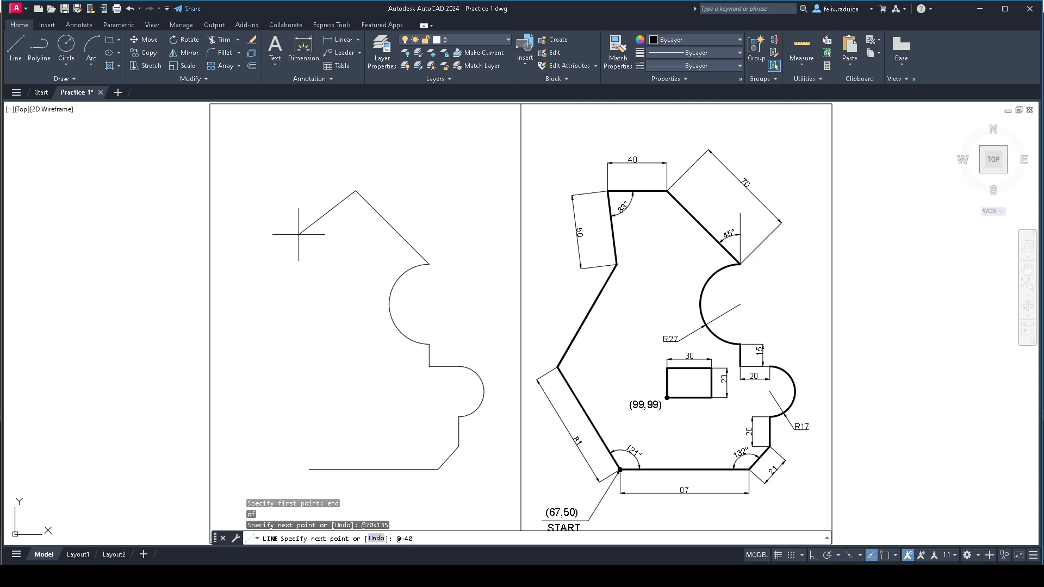
{"action": "key", "text": "Return"}
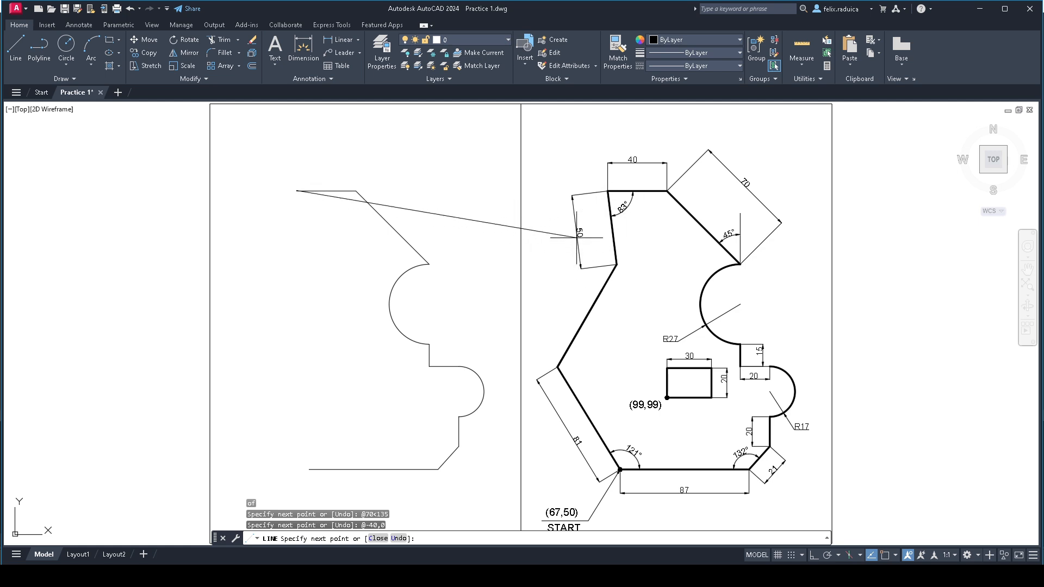
{"action": "scroll", "coordinate": [575, 236], "scroll_direction": "up", "scroll_amount": 2}
{"action": "scroll", "coordinate": [619, 242], "scroll_direction": "down", "scroll_amount": 2}
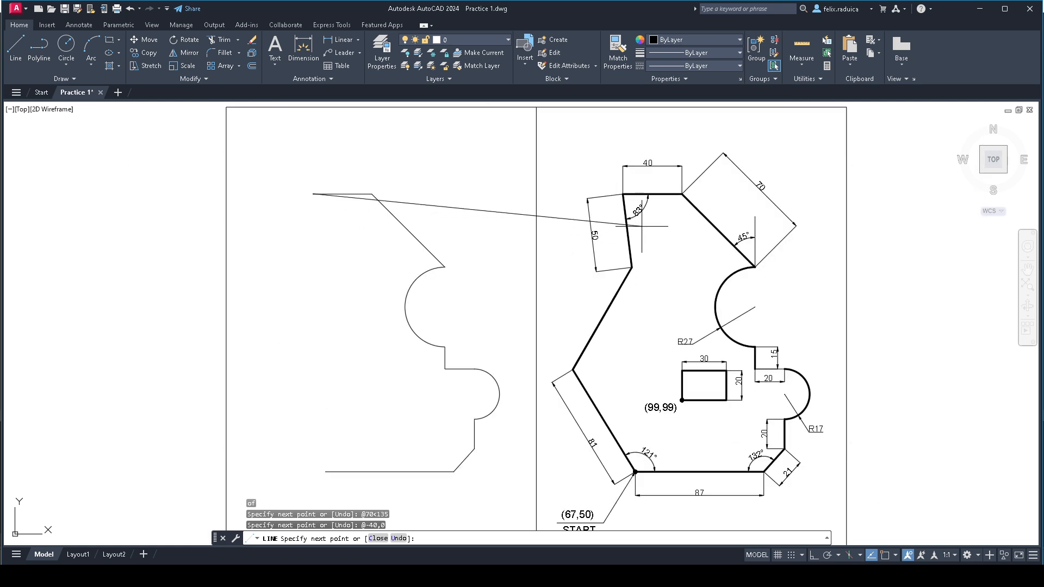
{"action": "scroll", "coordinate": [646, 211], "scroll_direction": "up", "scroll_amount": 2}
{"action": "scroll", "coordinate": [660, 224], "scroll_direction": "up", "scroll_amount": 2}
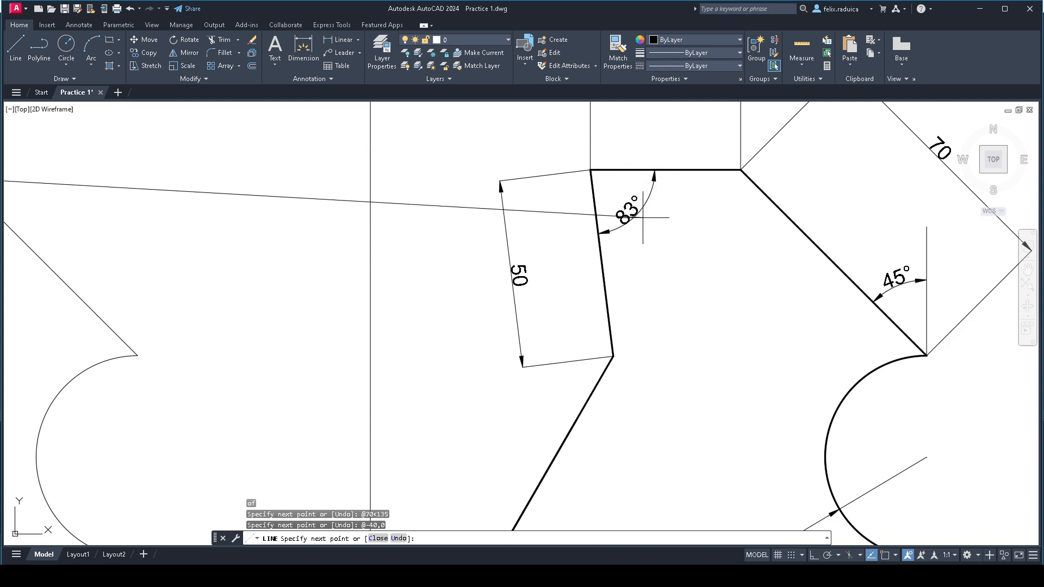
{"action": "scroll", "coordinate": [644, 217], "scroll_direction": "down", "scroll_amount": 2}
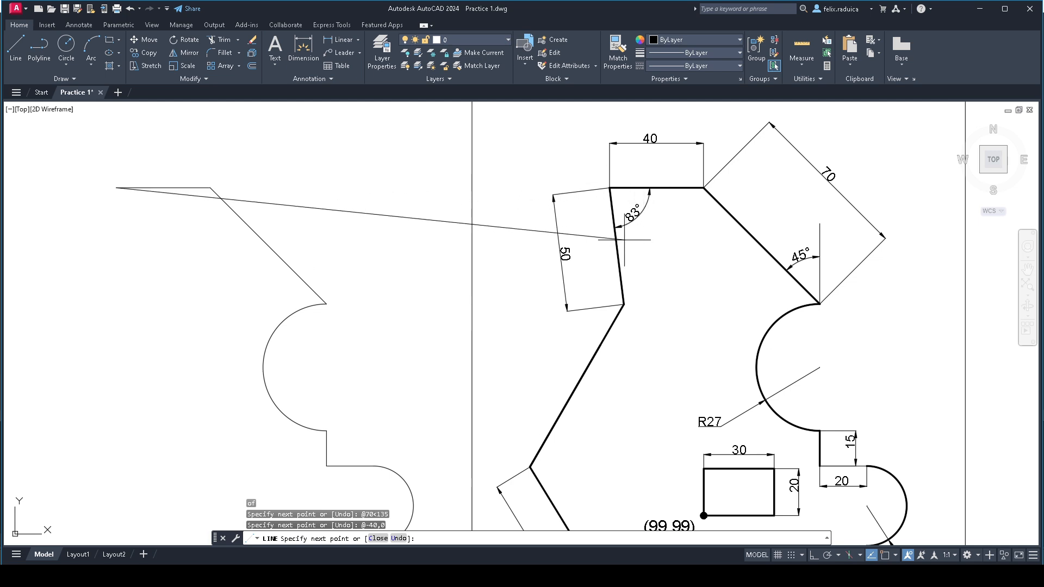
{"action": "scroll", "coordinate": [296, 261], "scroll_direction": "down", "scroll_amount": 2}
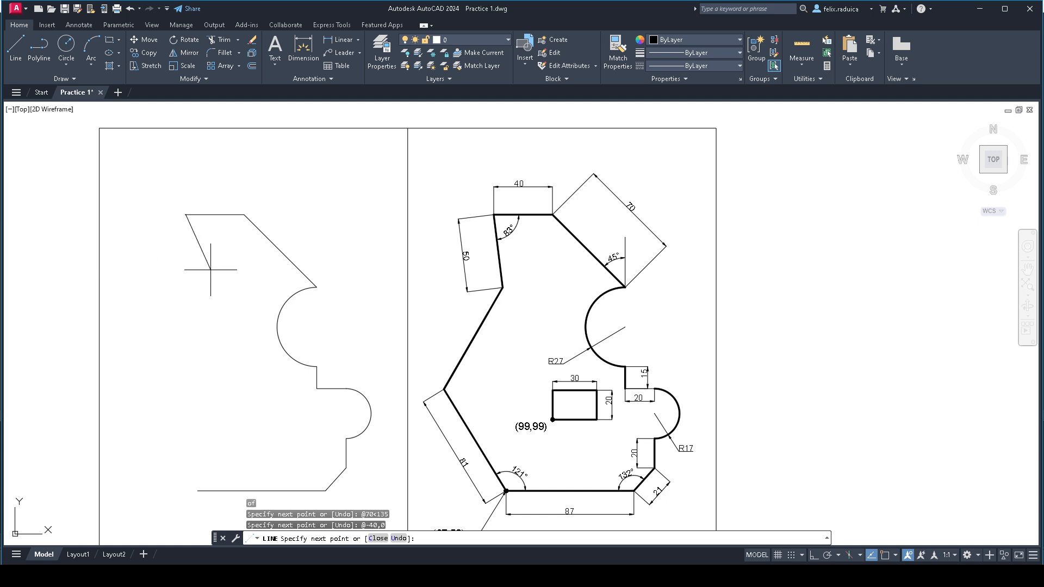
{"action": "key", "text": "F8"}
{"action": "type", "text": "@"}
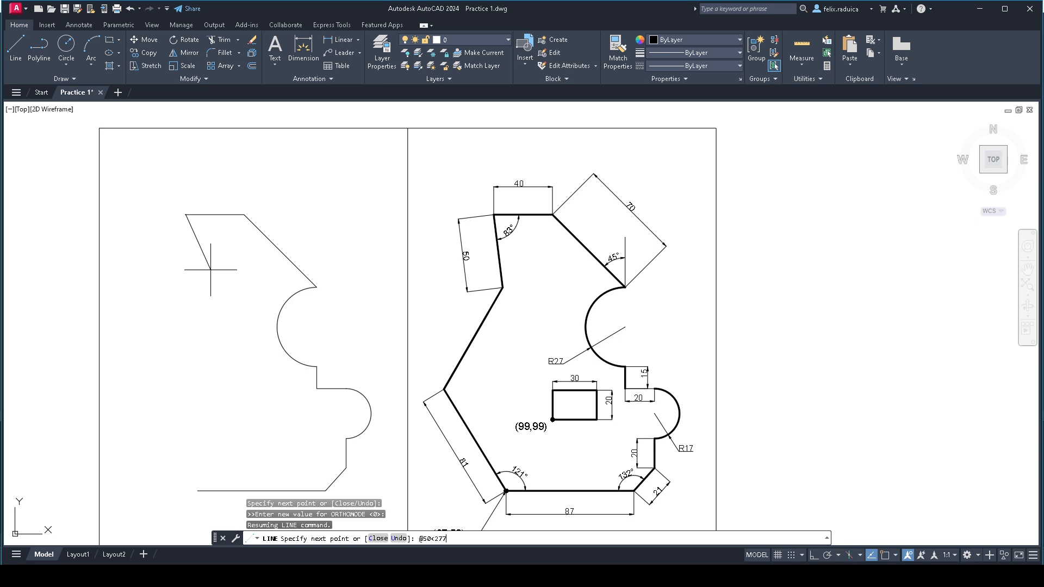
{"action": "type", "text": "50<277"}
{"action": "key", "text": "Return"}
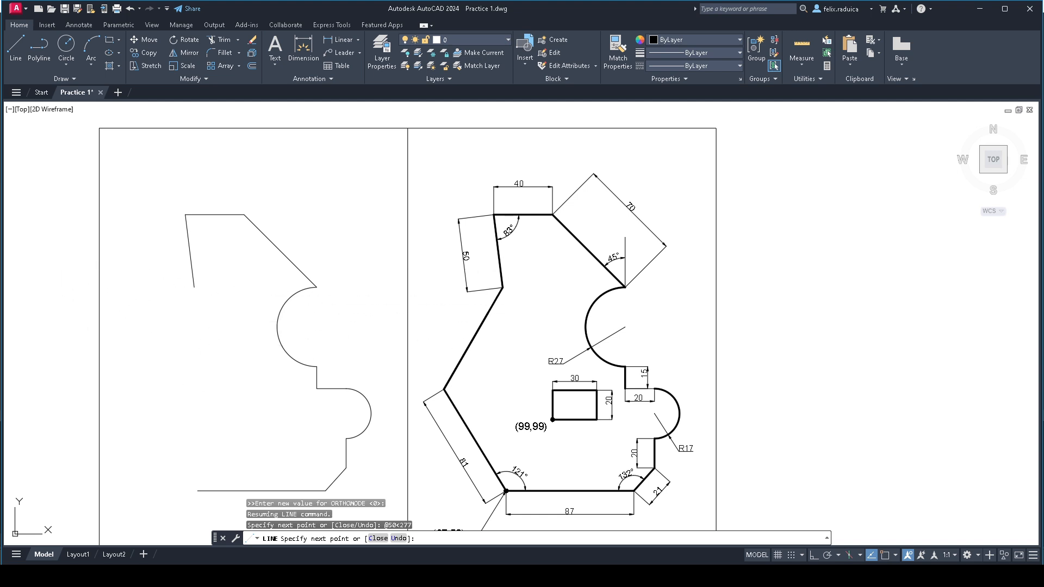
{"action": "key", "text": "Escape"}
{"action": "middle_click", "coordinate": [598, 494]}
{"action": "middle_click", "coordinate": [598, 494]}
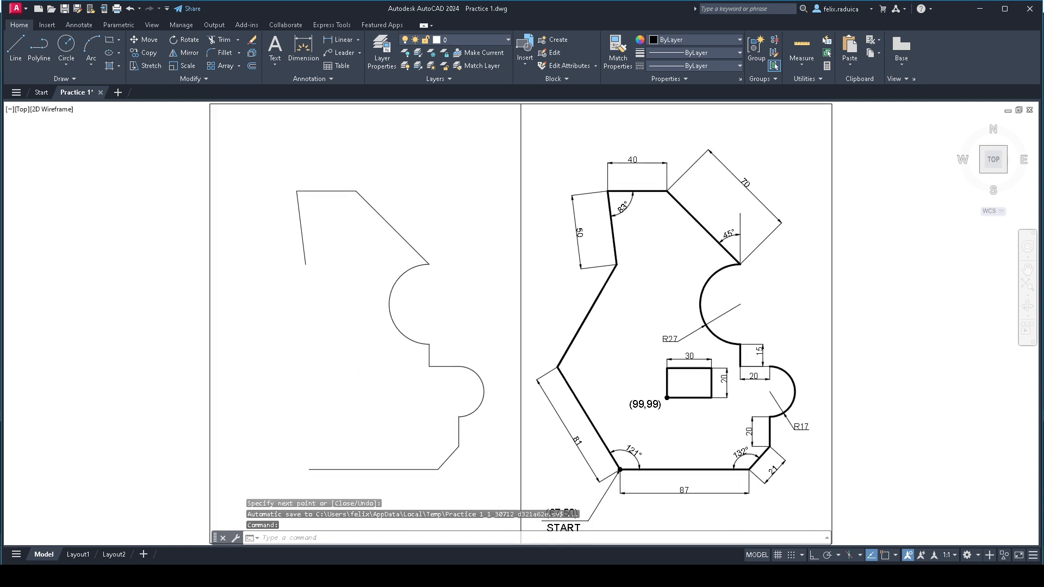
{"action": "scroll", "coordinate": [591, 458], "scroll_direction": "up", "scroll_amount": 4}
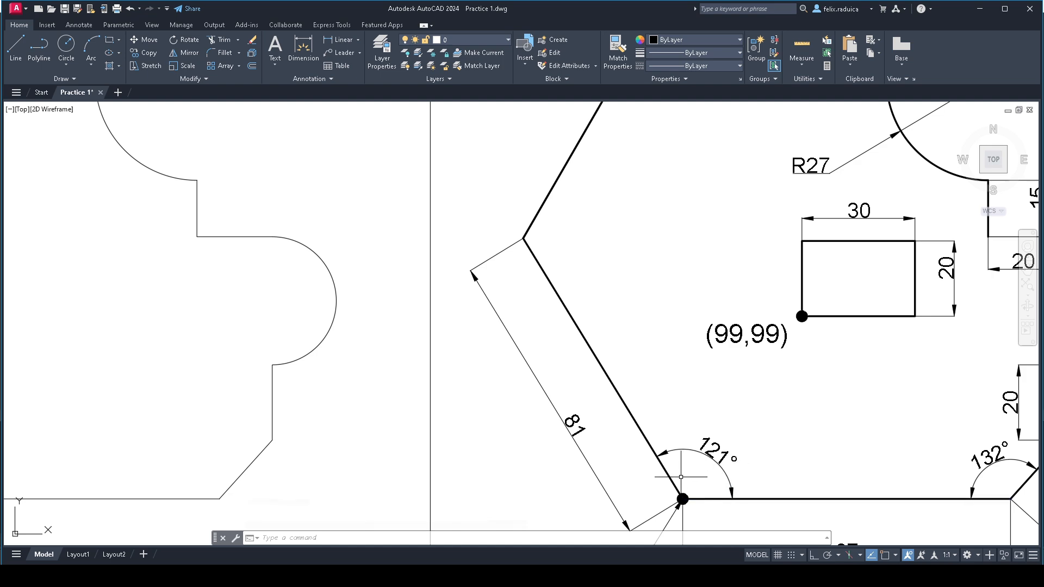
{"action": "middle_click", "coordinate": [655, 481]}
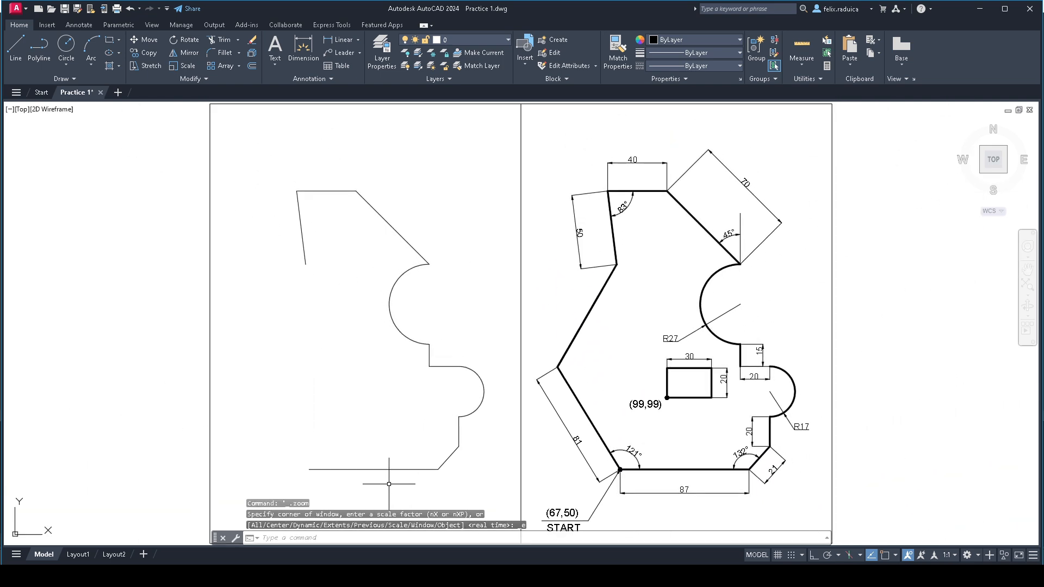
{"action": "type", "text": "l"}
{"action": "key", "text": "Return"}
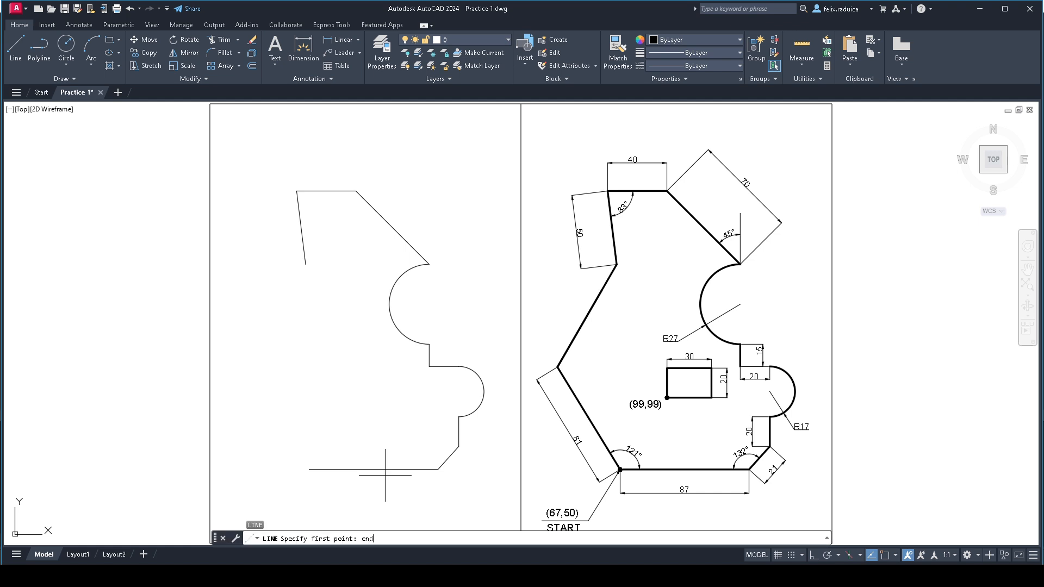
{"action": "type", "text": "end"}
{"action": "key", "text": "Return"}
{"action": "left_click", "coordinate": [384, 473]}
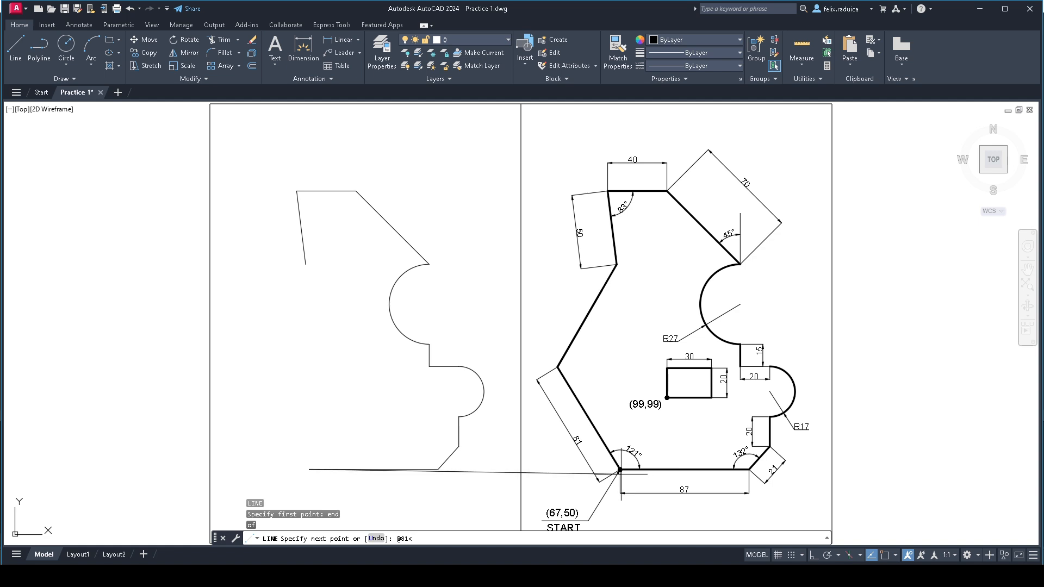
{"action": "key", "text": "Return"}
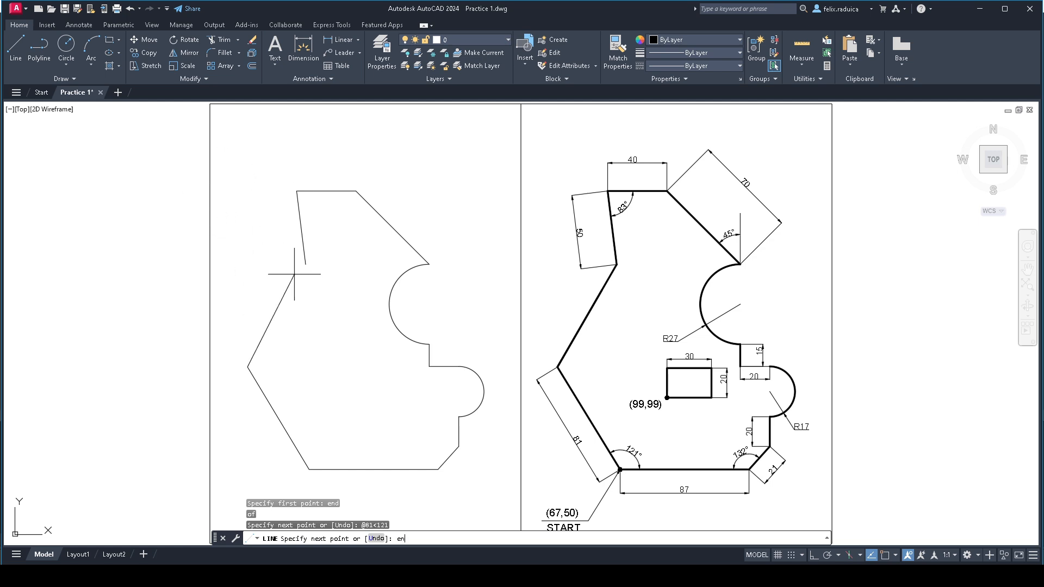
- Close the profile by continuing the line to the lower endpoint of the 50 mm slanted edge, using the endpoint snap
{"action": "key", "text": "Return"}
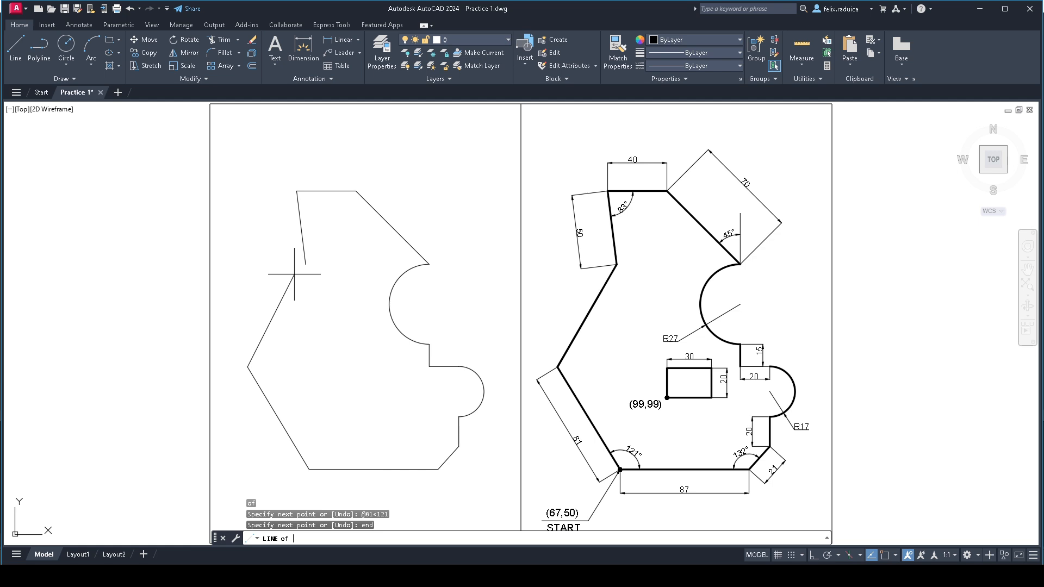
{"action": "left_click", "coordinate": [307, 264]}
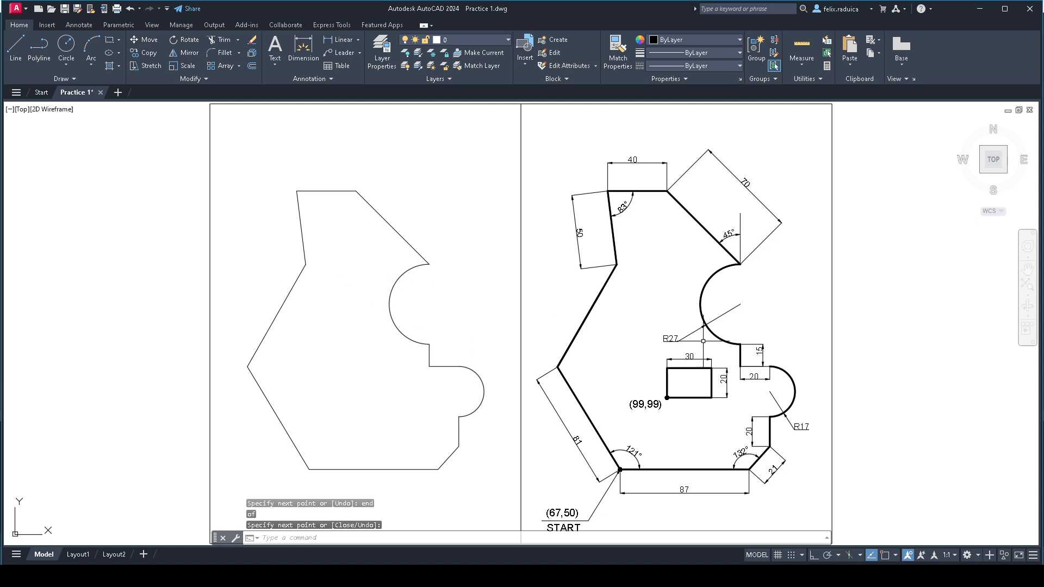
{"action": "type", "text": "@"}
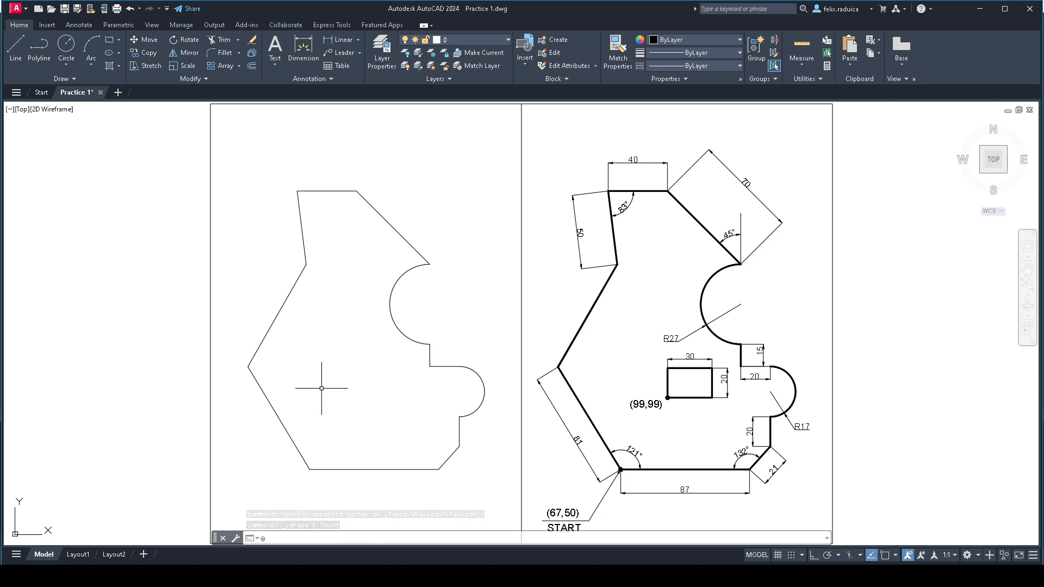
{"action": "key", "text": "Escape"}
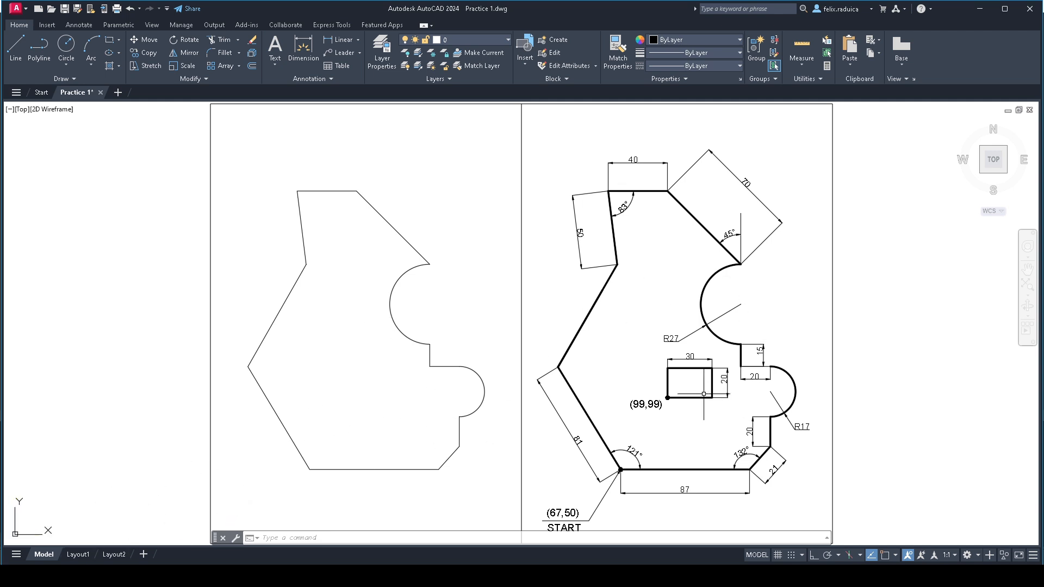
{"action": "type", "text": "rec"}
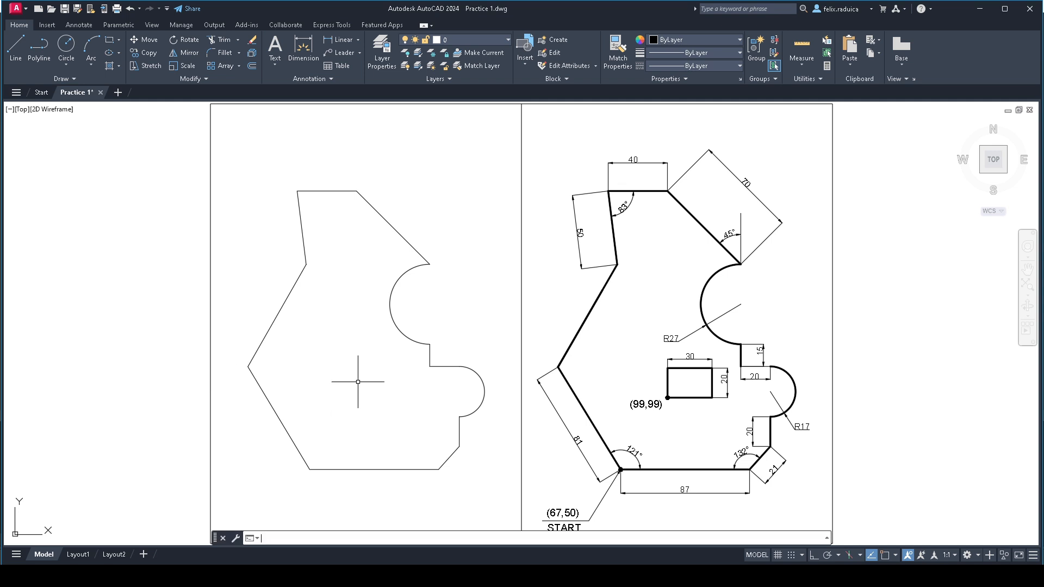
{"action": "key", "text": "Return"}
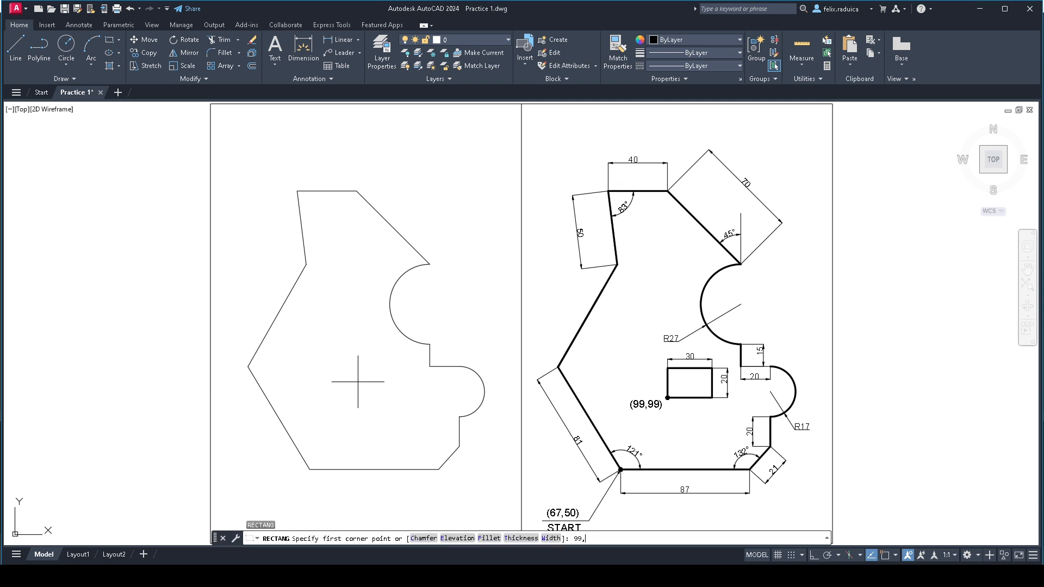
{"action": "type", "text": "99,99"}
{"action": "key", "text": "Return"}
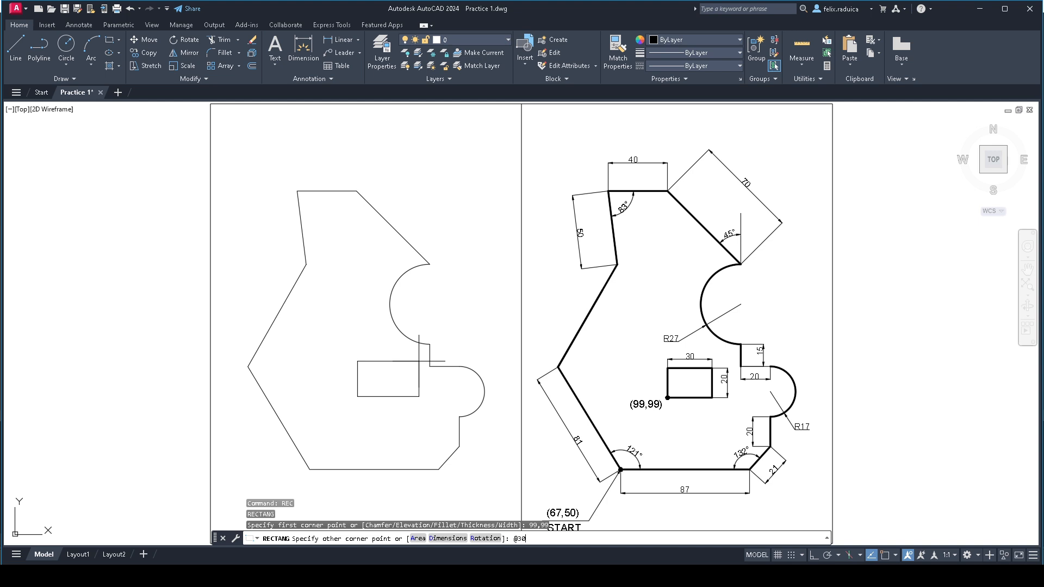
{"action": "key", "text": "Return"}
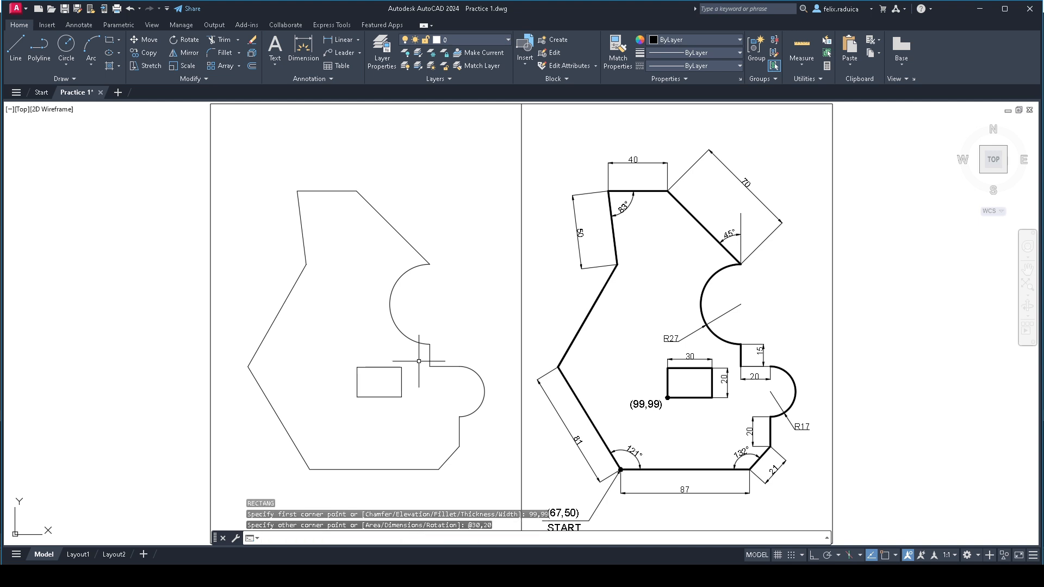
{"action": "middle_click", "coordinate": [467, 320]}
{"action": "middle_click", "coordinate": [467, 320]}
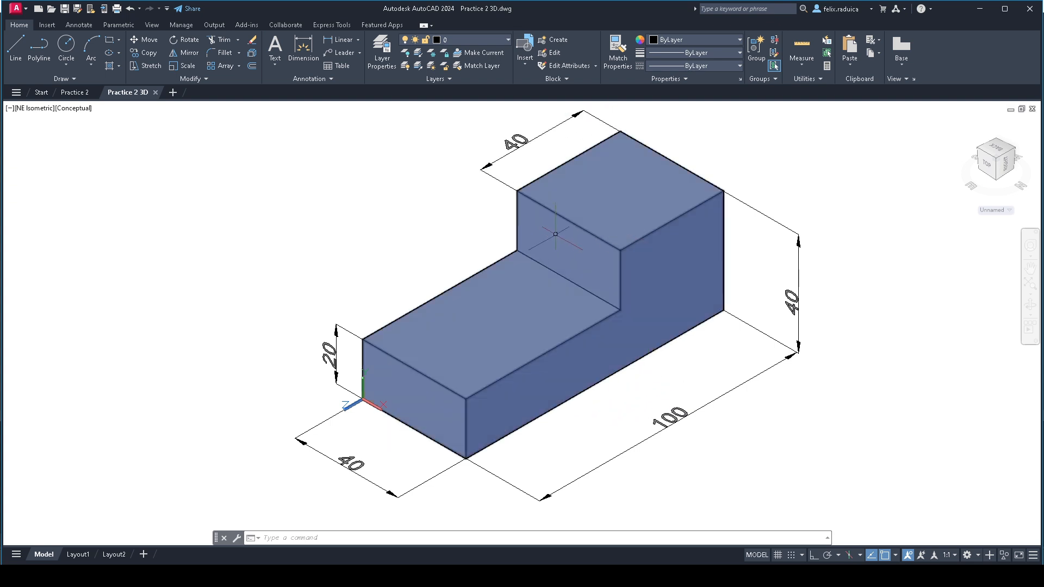
- Switch from the Practice 2 3D model to the Practice 2 drawing
{"action": "mouse_move", "coordinate": [555, 234]}
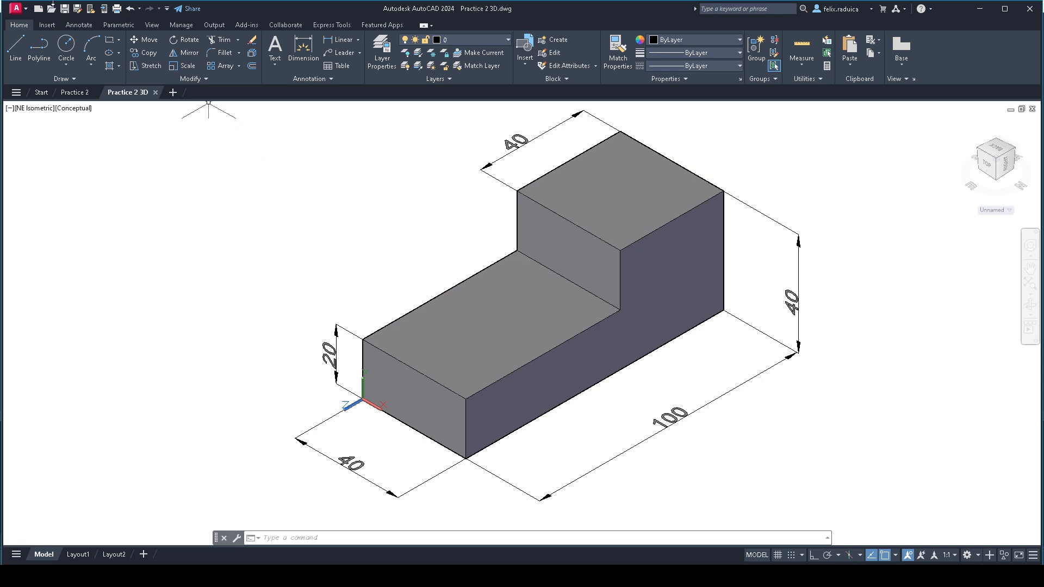
{"action": "left_click", "coordinate": [76, 93]}
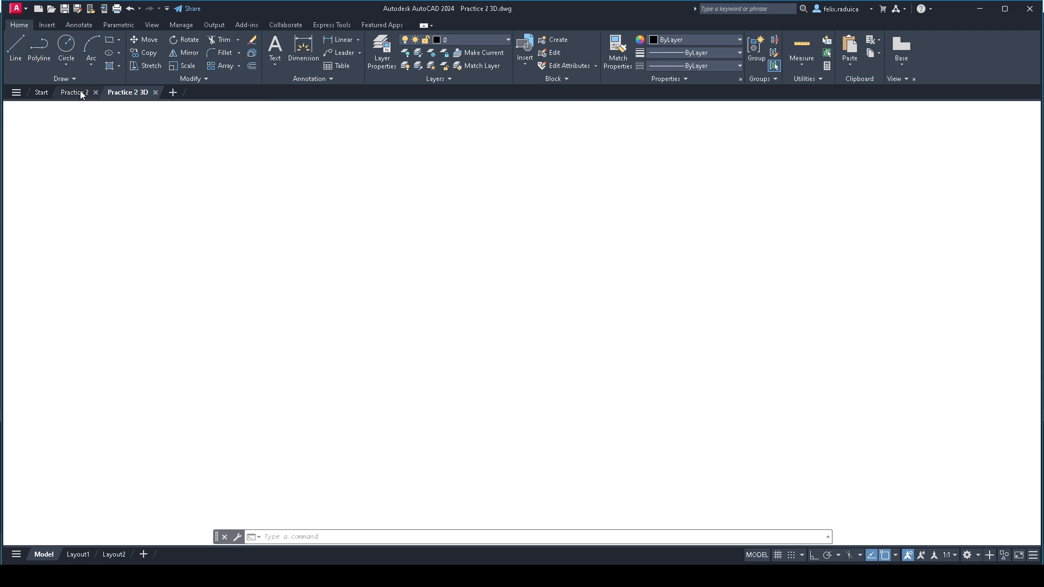
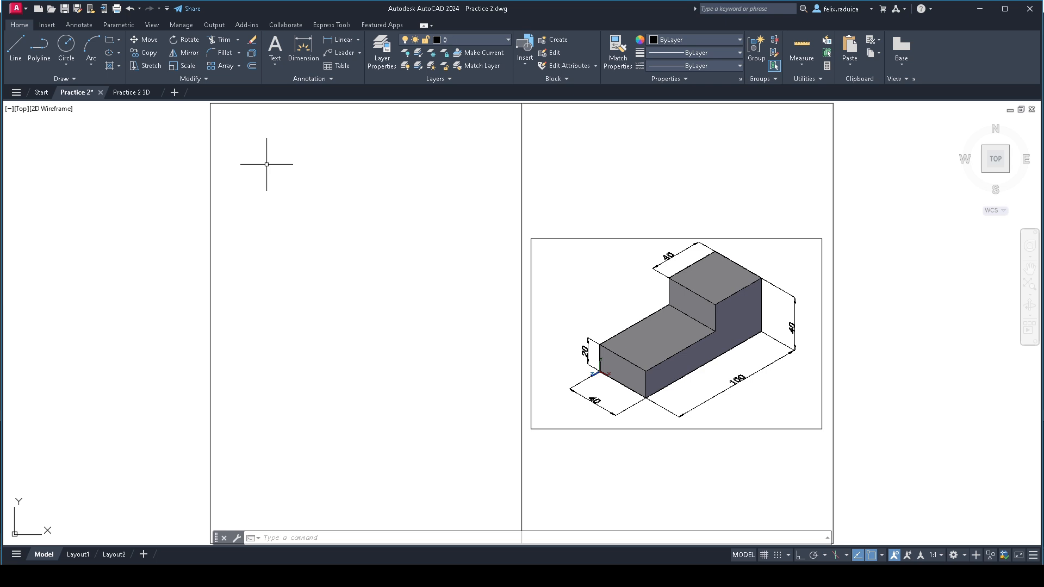
{"action": "type", "text": "rec"}
{"action": "key", "text": "Return"}
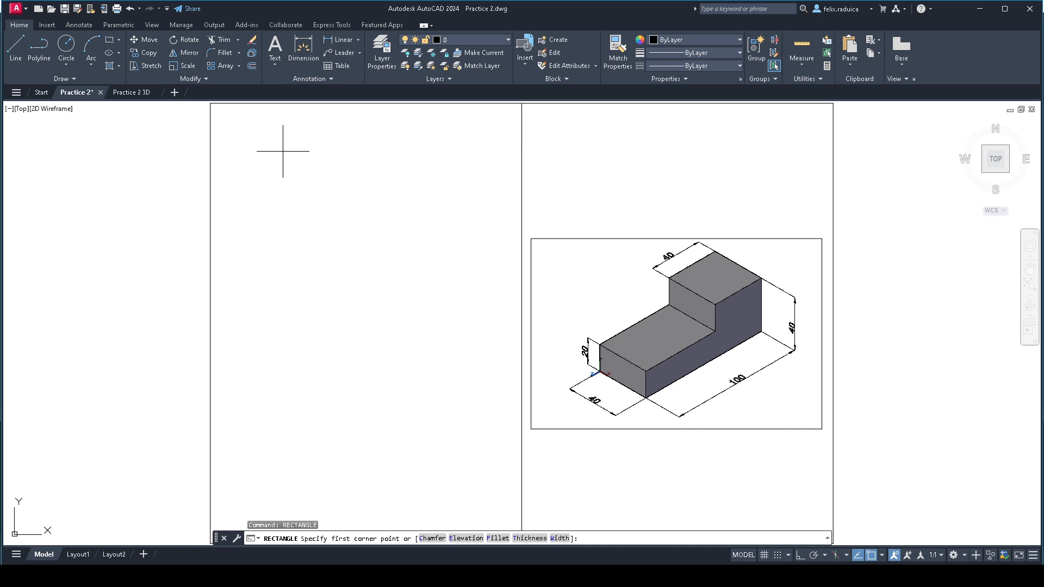
{"action": "type", "text": "25,227"}
{"action": "key", "text": "Return"}
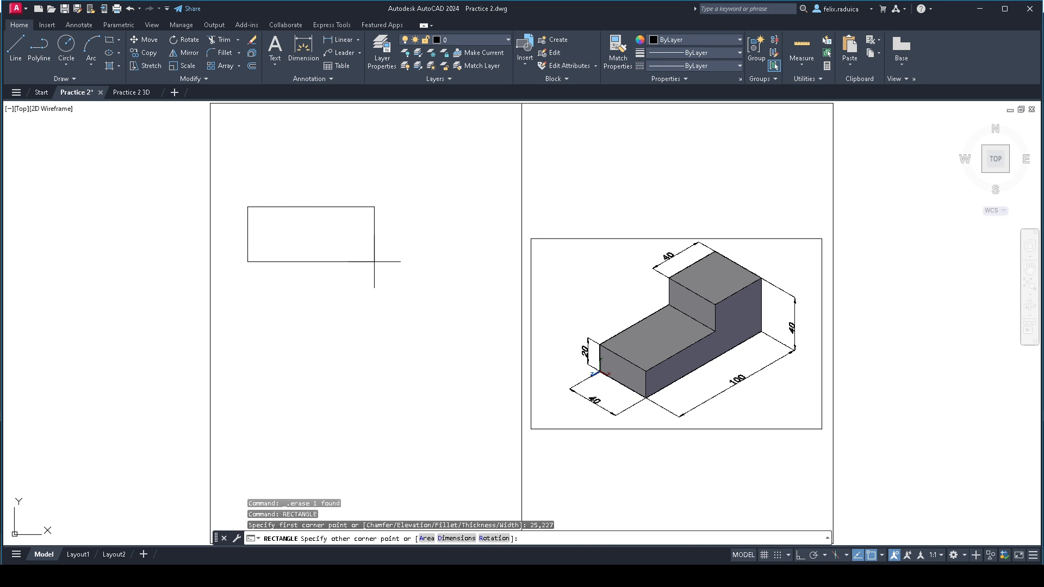
{"action": "type", "text": "@100,-40"}
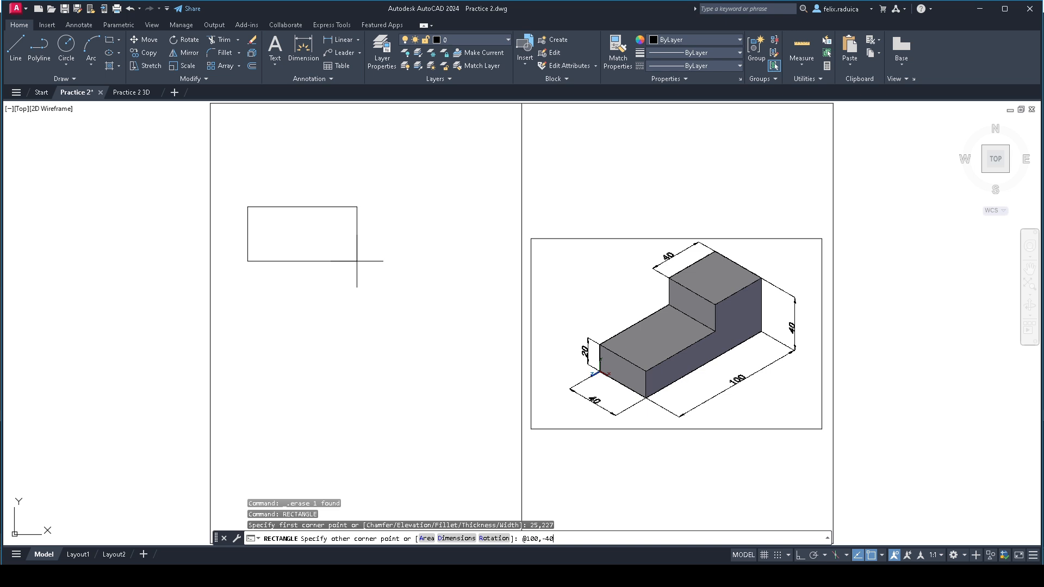
{"action": "key", "text": "Return"}
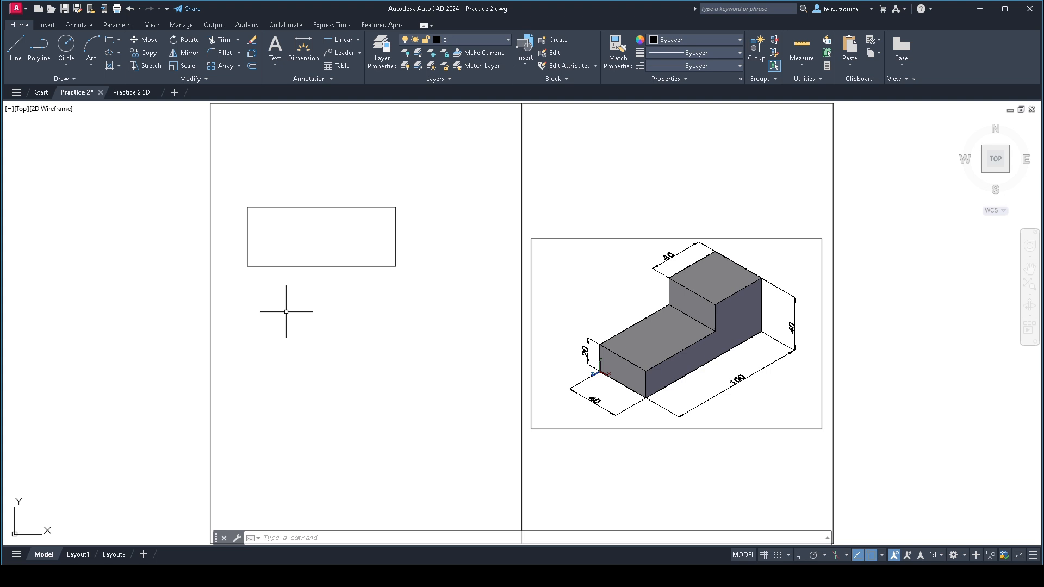
{"action": "type", "text": "rec"}
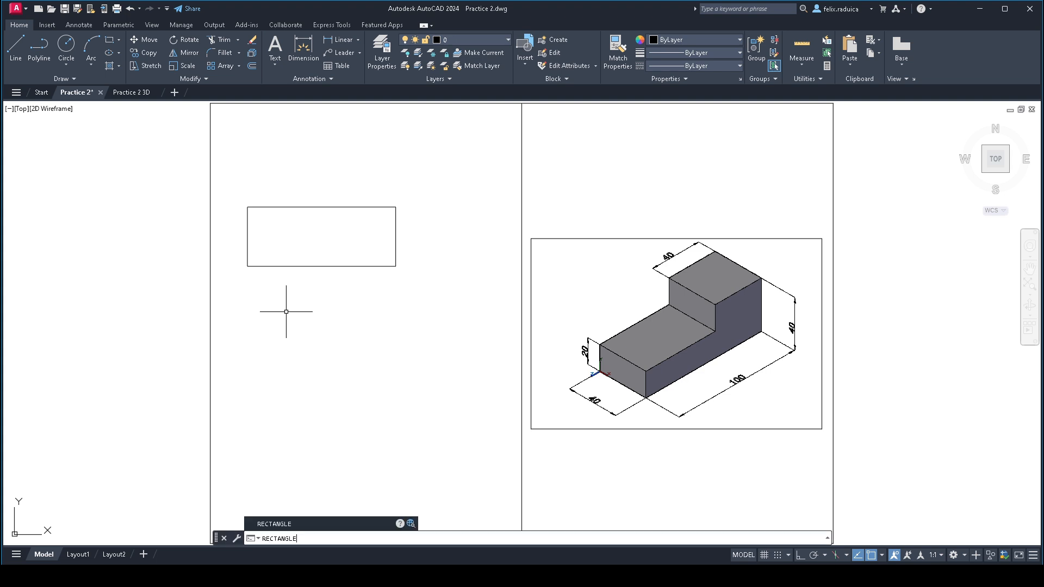
{"action": "key", "text": "Return"}
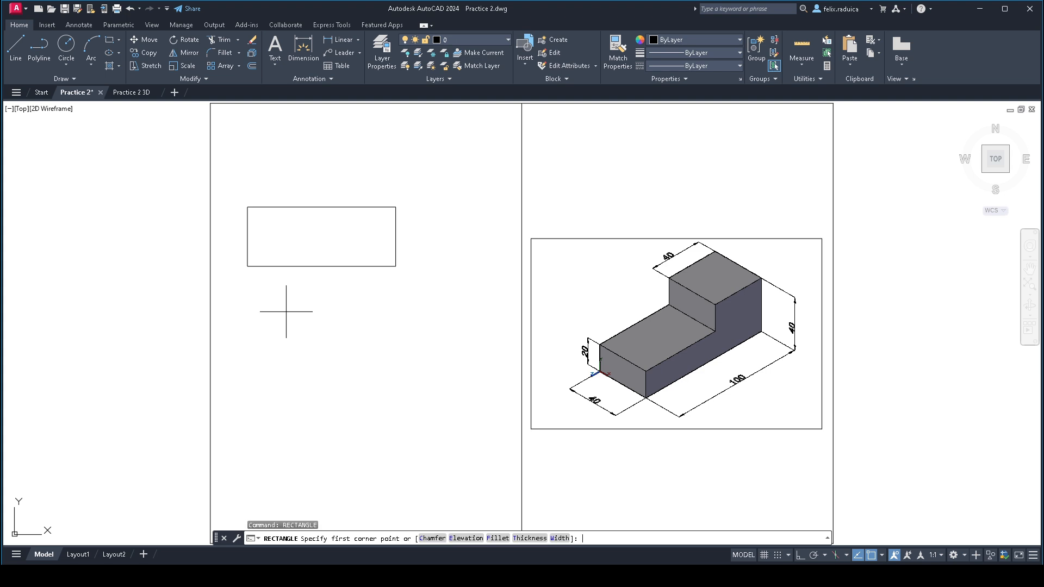
{"action": "type", "text": "25,117"}
{"action": "key", "text": "Return"}
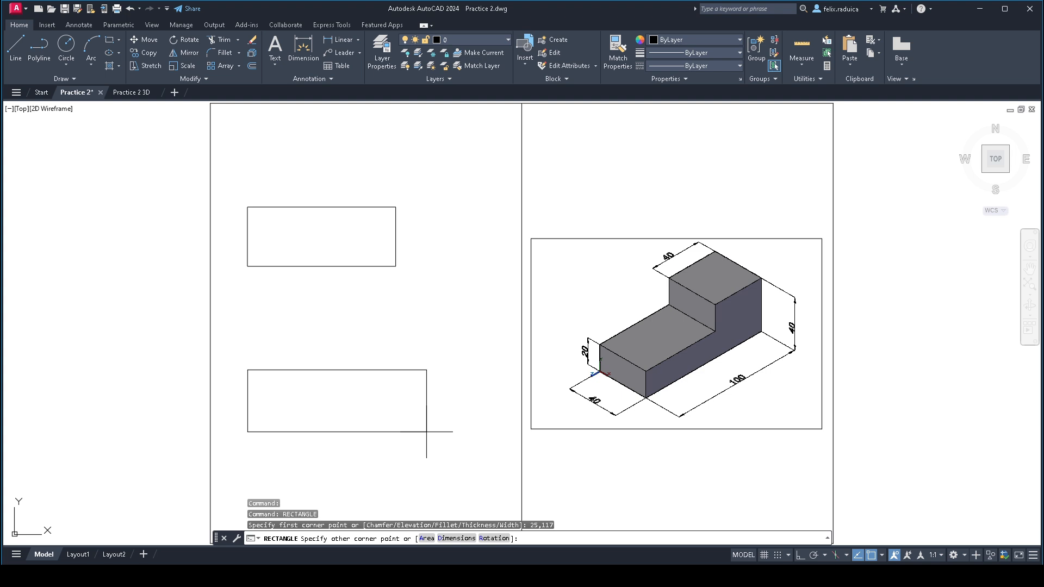
{"action": "key", "text": "Return"}
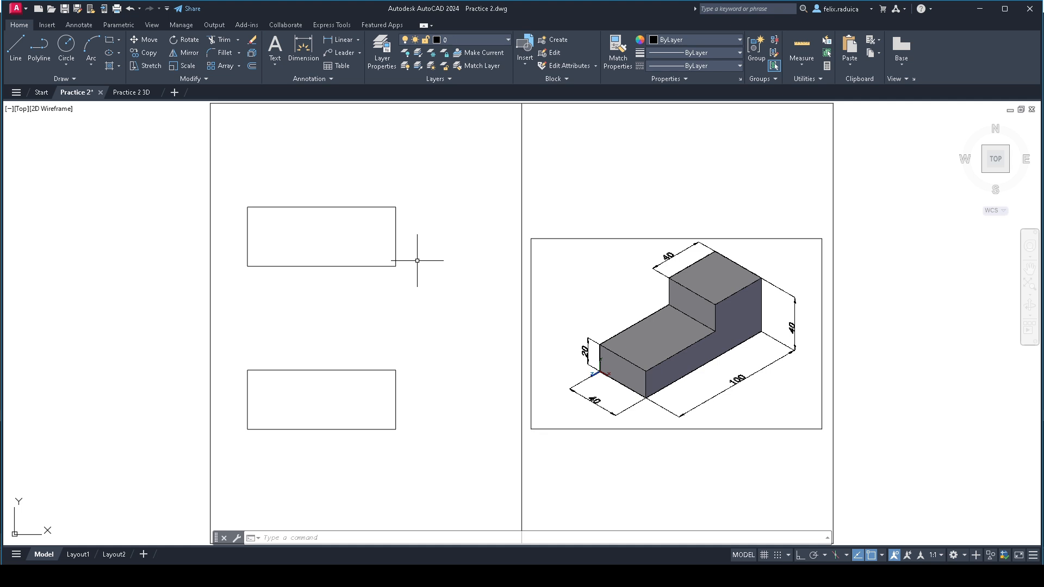
{"action": "type", "text": "rectangle"}
{"action": "key", "text": "Return"}
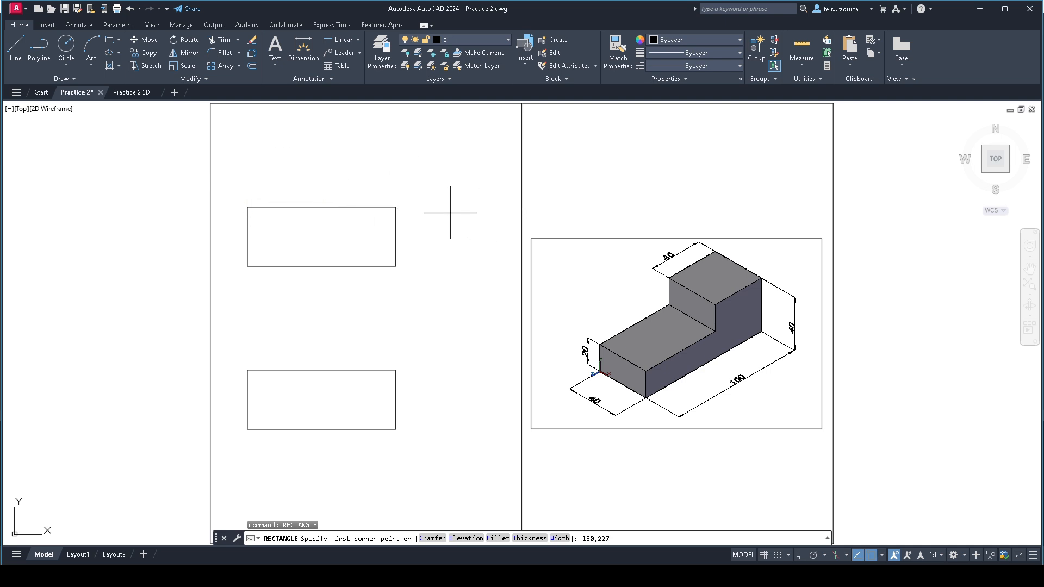
{"action": "key", "text": "Return"}
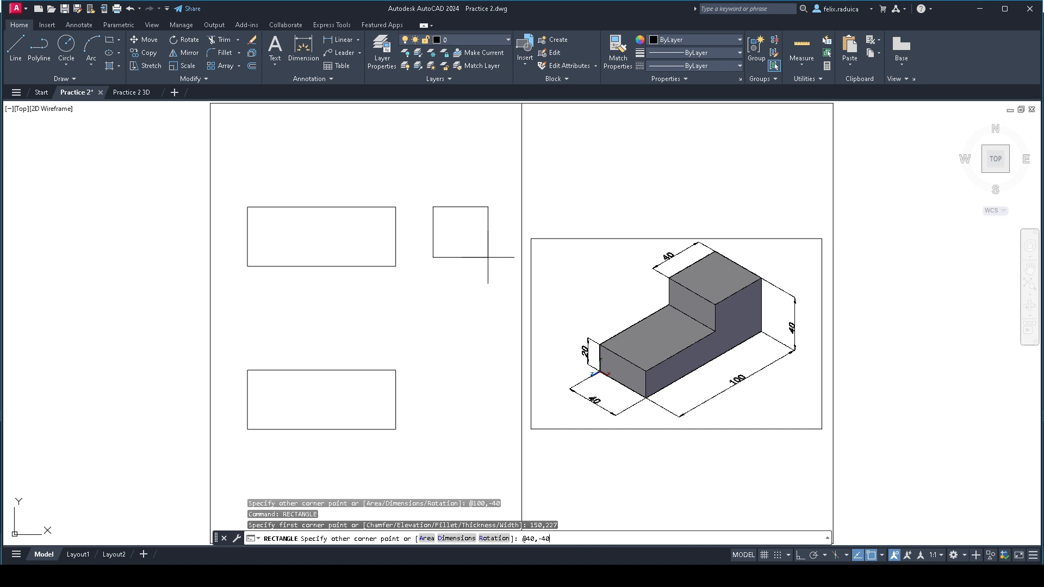
{"action": "key", "text": "Return"}
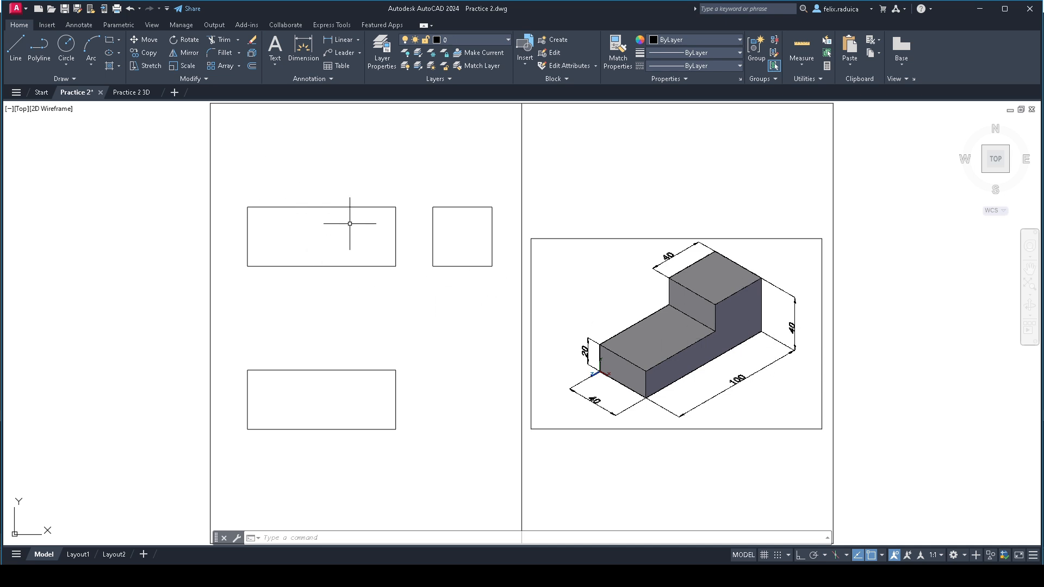
- Draw lines over the front view rectangle from its upper-right corner to its lower-right corner and on to its lower-left corner
{"action": "type", "text": "l"}
{"action": "key", "text": "Return"}
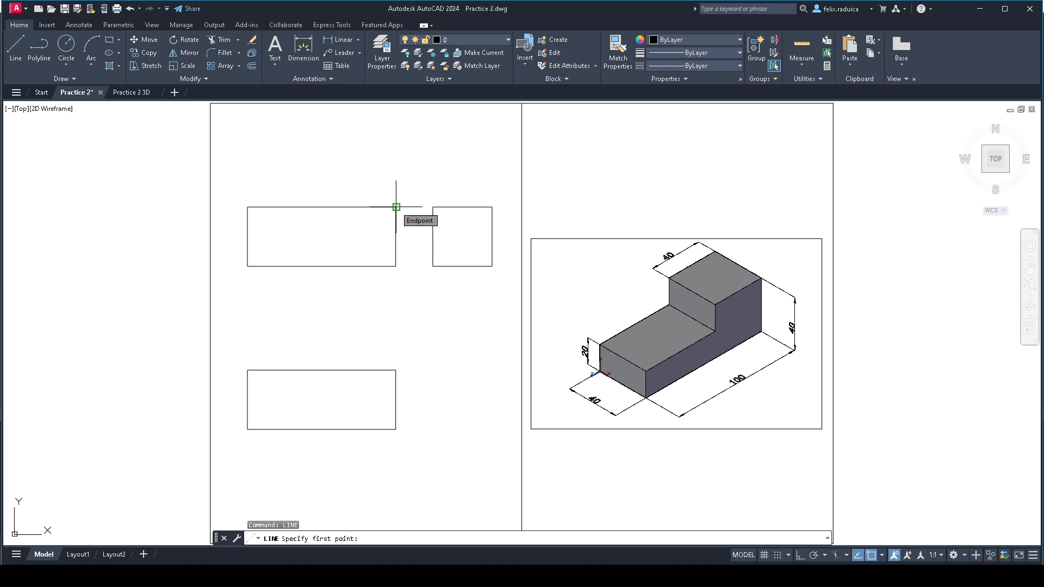
{"action": "left_click", "coordinate": [396, 206]}
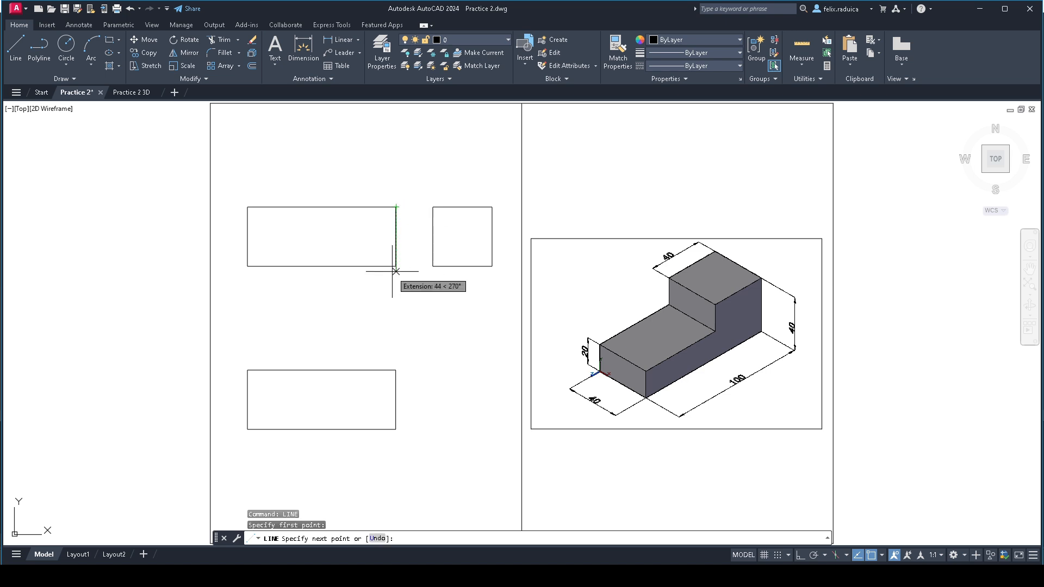
{"action": "left_click", "coordinate": [396, 266]}
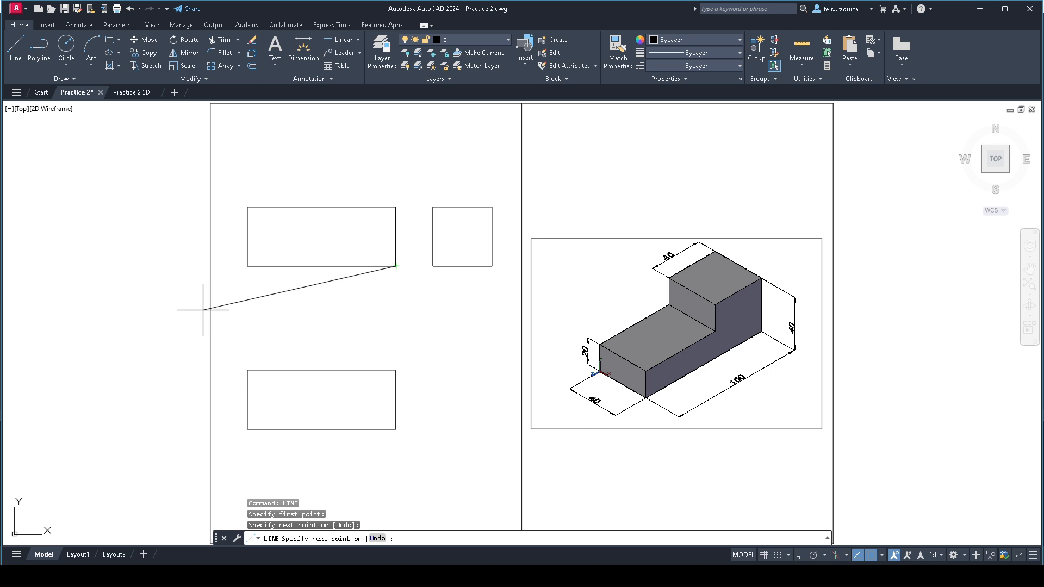
{"action": "left_click", "coordinate": [248, 266]}
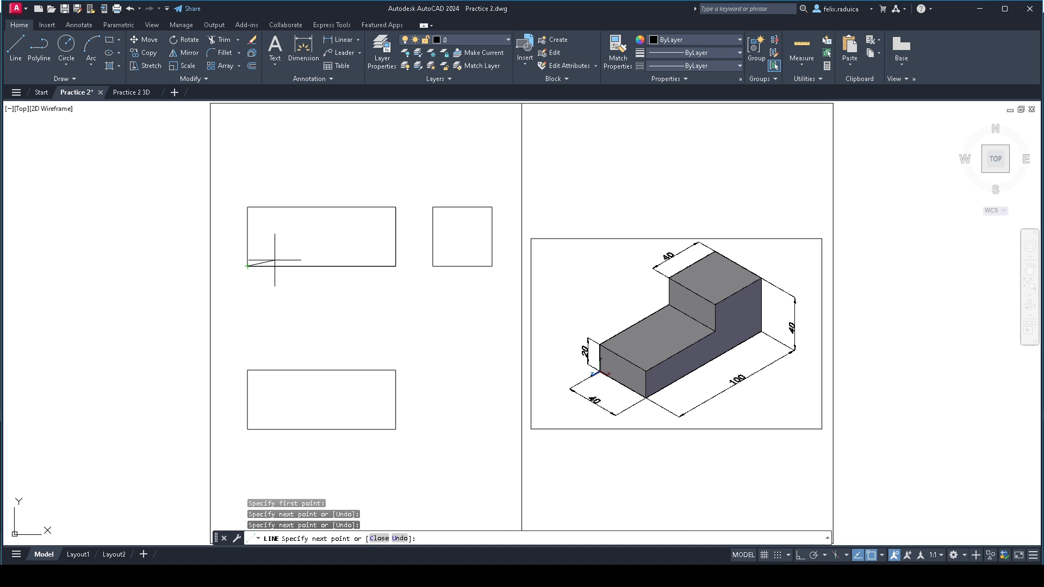
- With Ortho on, continue the outline 20 up, 60 right and 20 up, close it at the upper-right corner, and delete the original front view rectangle
{"action": "key", "text": "F8"}
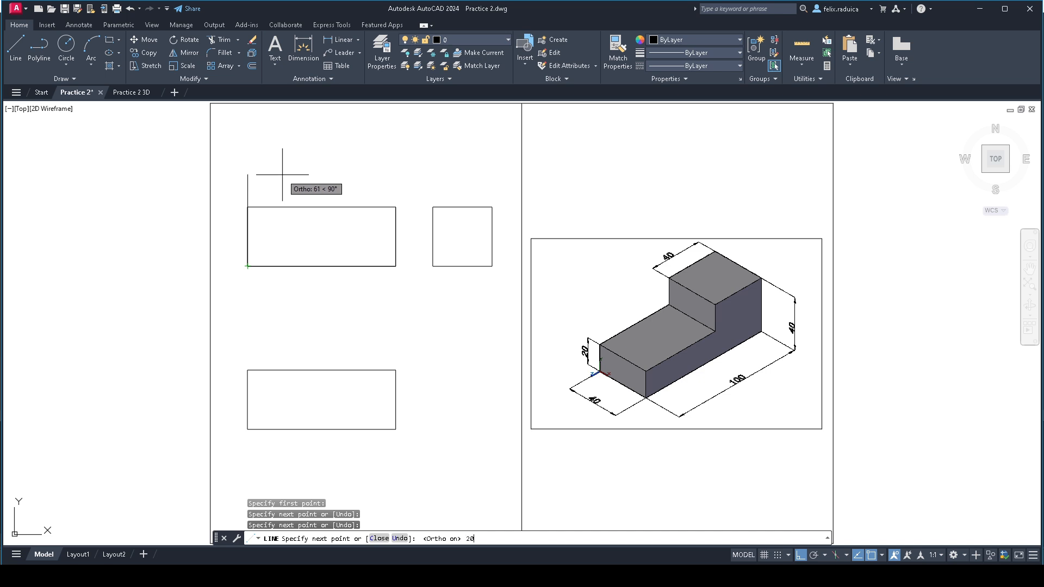
{"action": "key", "text": "Return"}
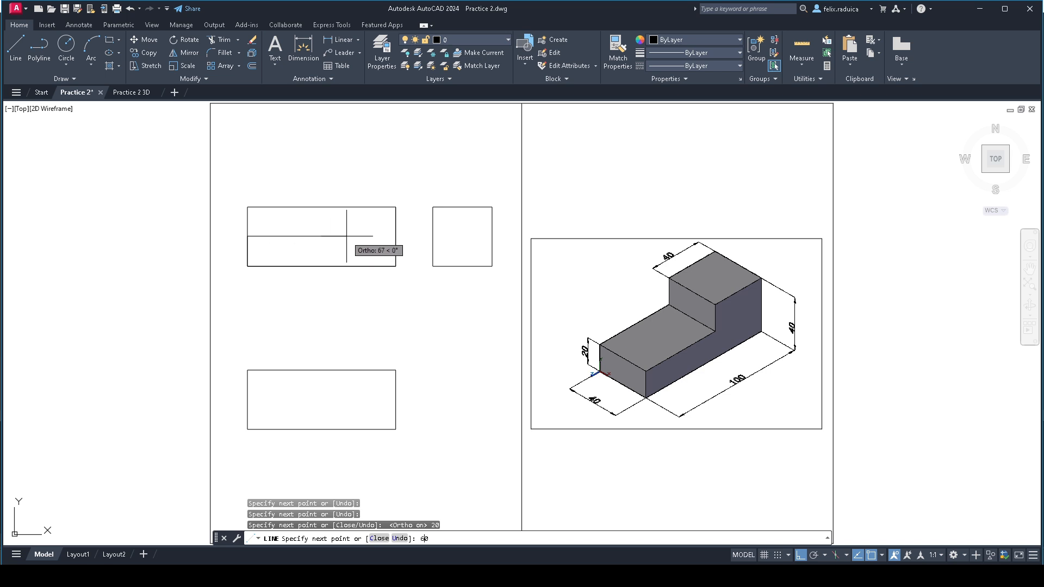
{"action": "key", "text": "Return"}
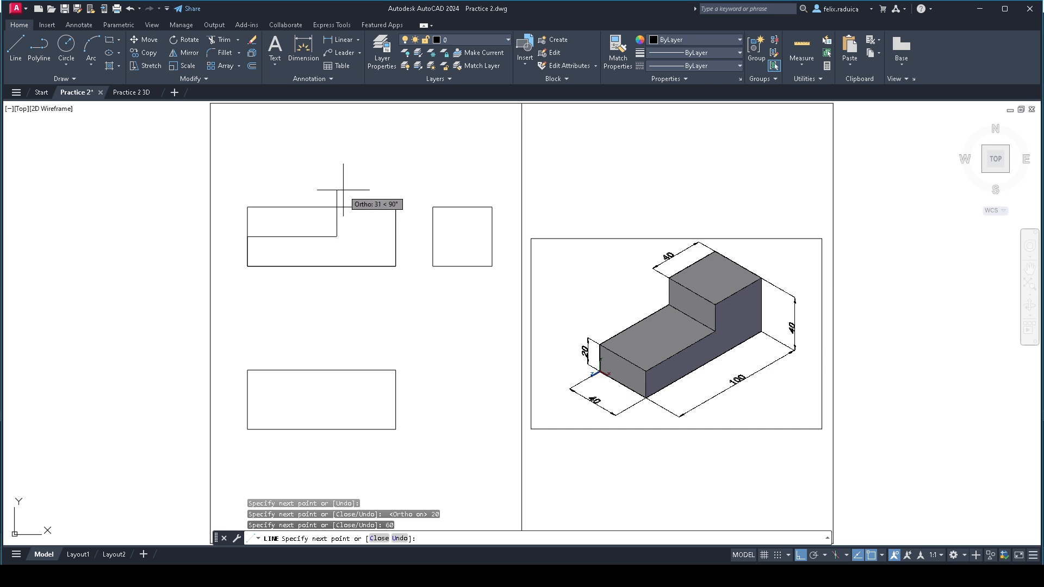
{"action": "type", "text": "20"}
{"action": "key", "text": "Return"}
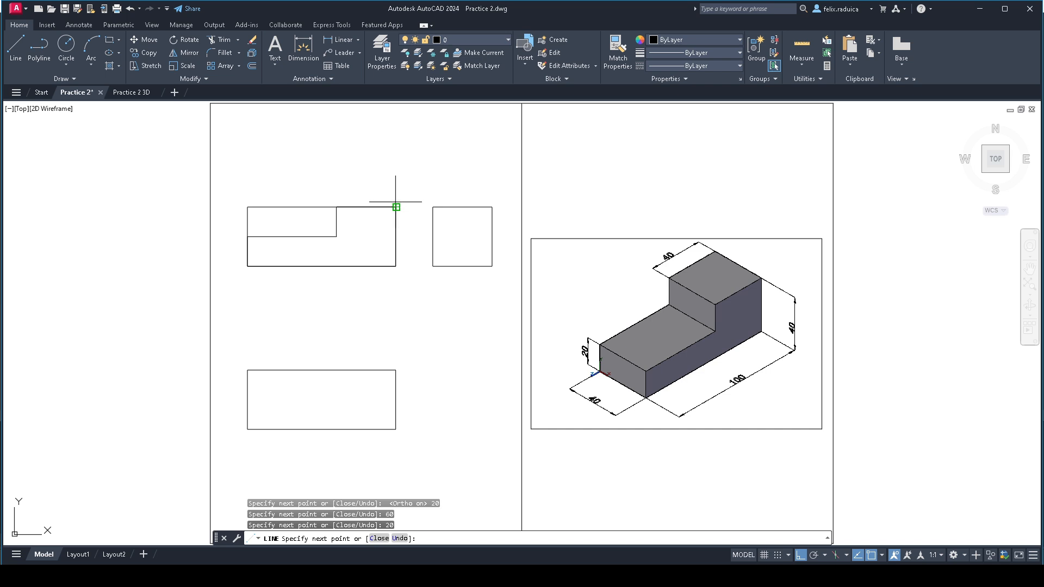
{"action": "left_click", "coordinate": [396, 205]}
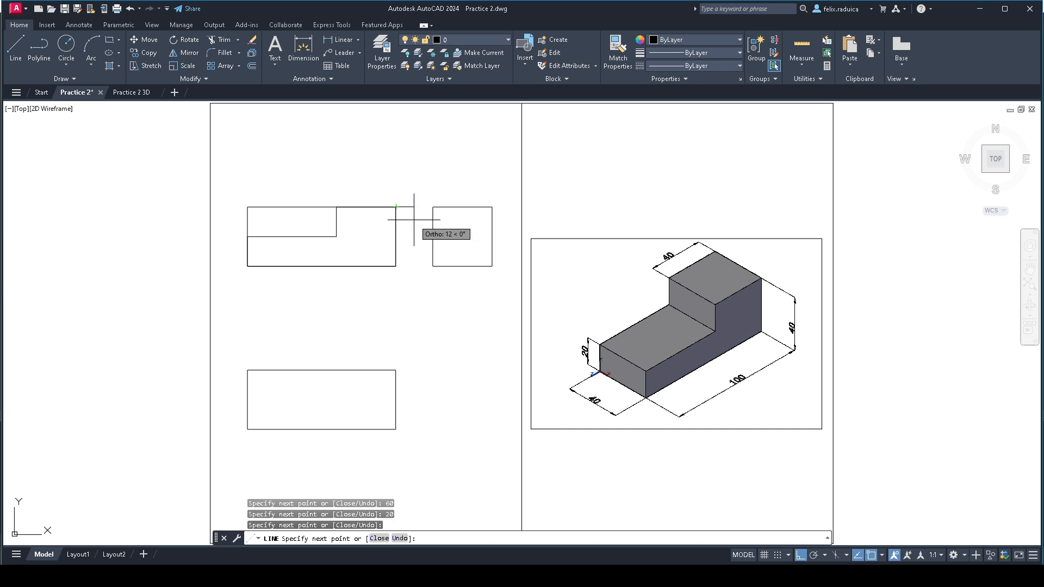
{"action": "key", "text": "Return"}
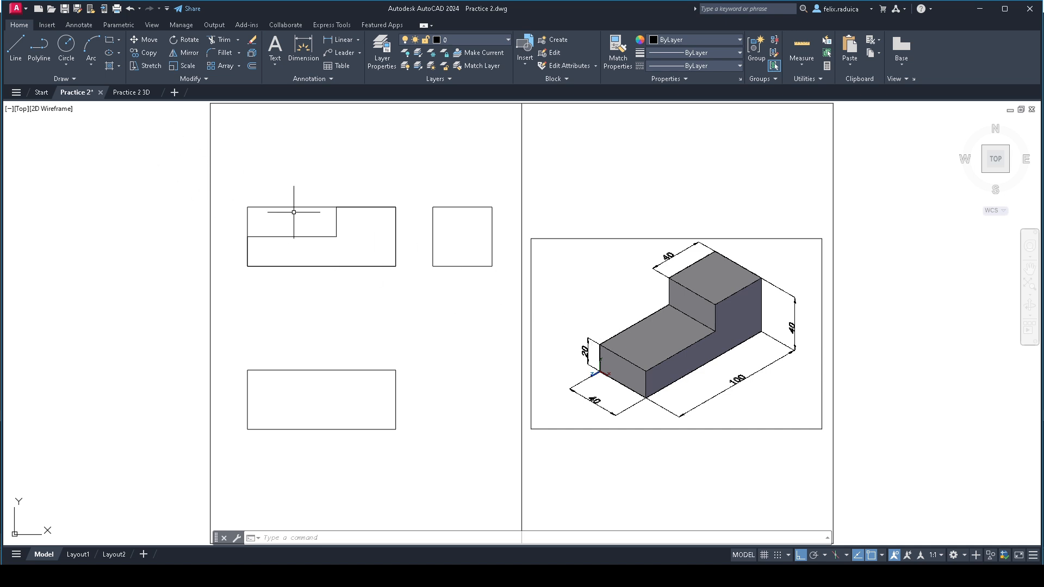
{"action": "left_click", "coordinate": [293, 206]}
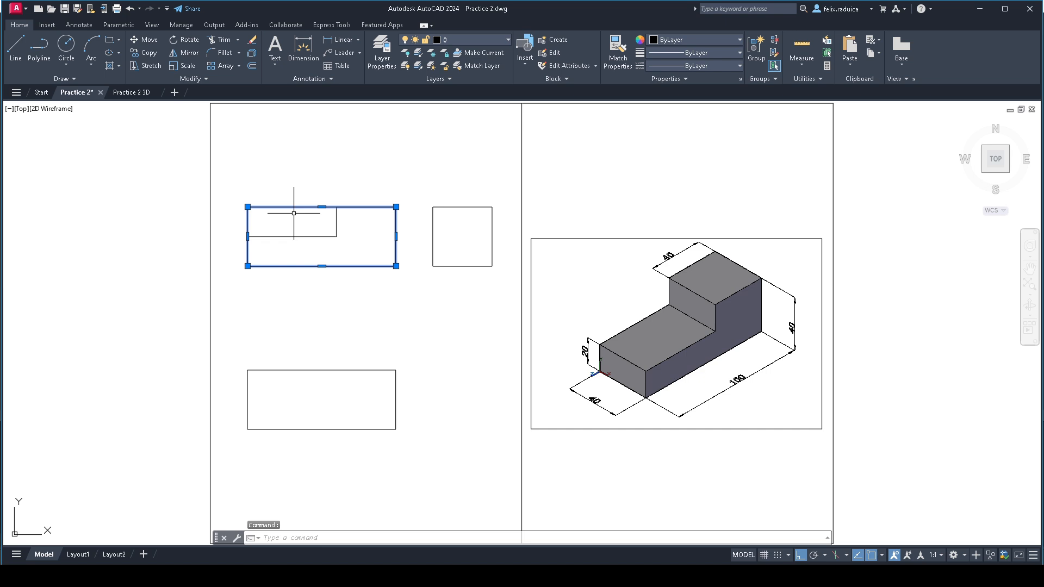
{"action": "key", "text": "Delete"}
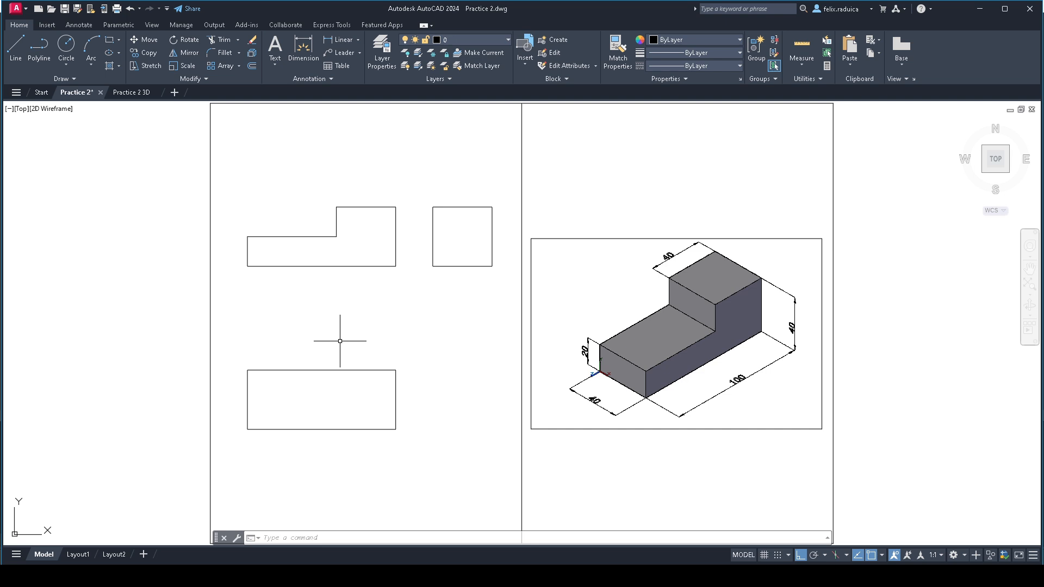
- With Ortho off, draw lines from the front view's inner step corner perpendicular to the lower rectangle's top edge and on to its bottom edge
{"action": "type", "text": "l"}
{"action": "key", "text": "Return"}
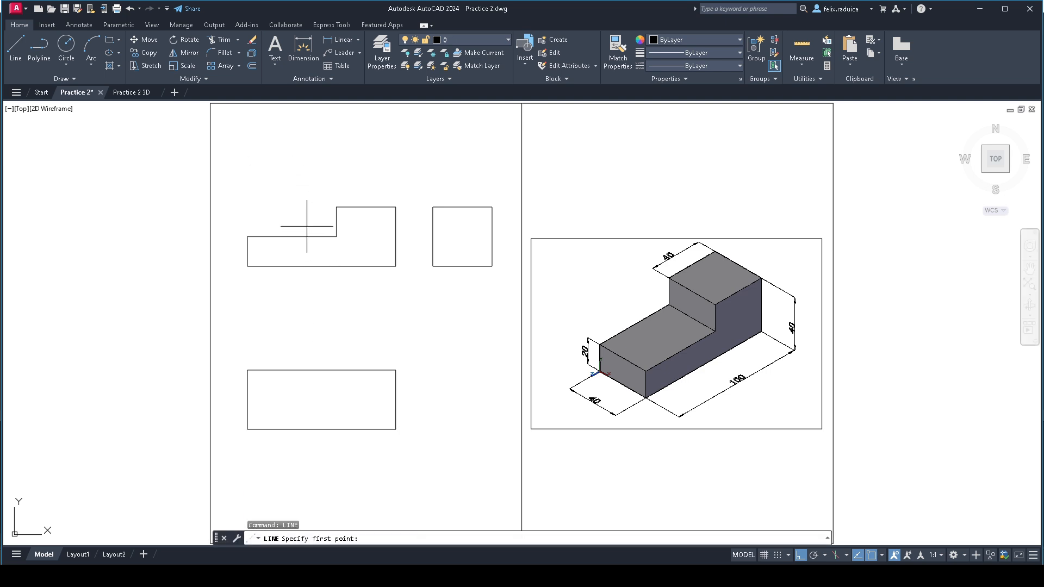
{"action": "left_click", "coordinate": [337, 237]}
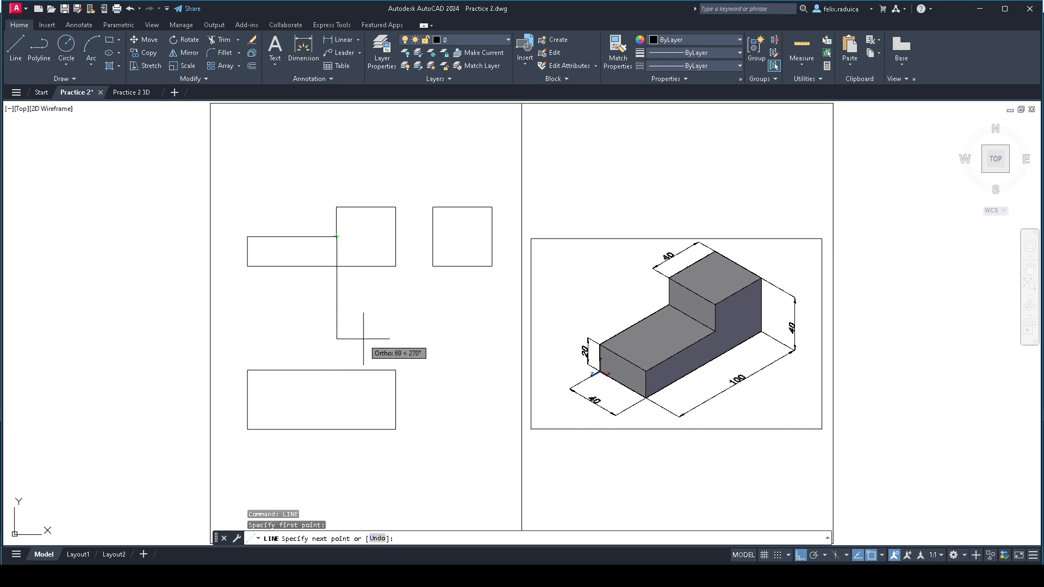
{"action": "key", "text": "F8"}
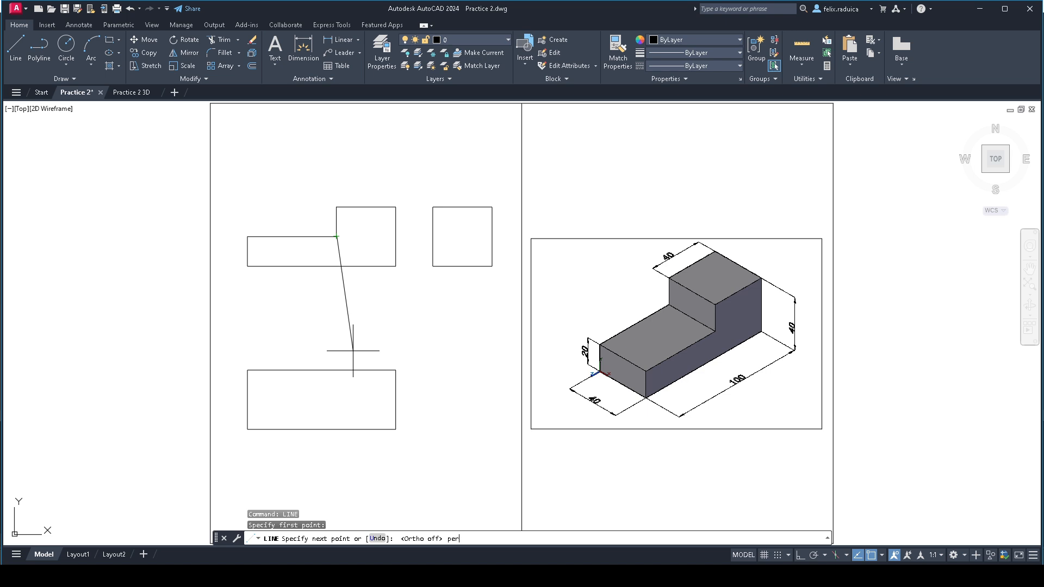
{"action": "type", "text": "per"}
{"action": "key", "text": "Return"}
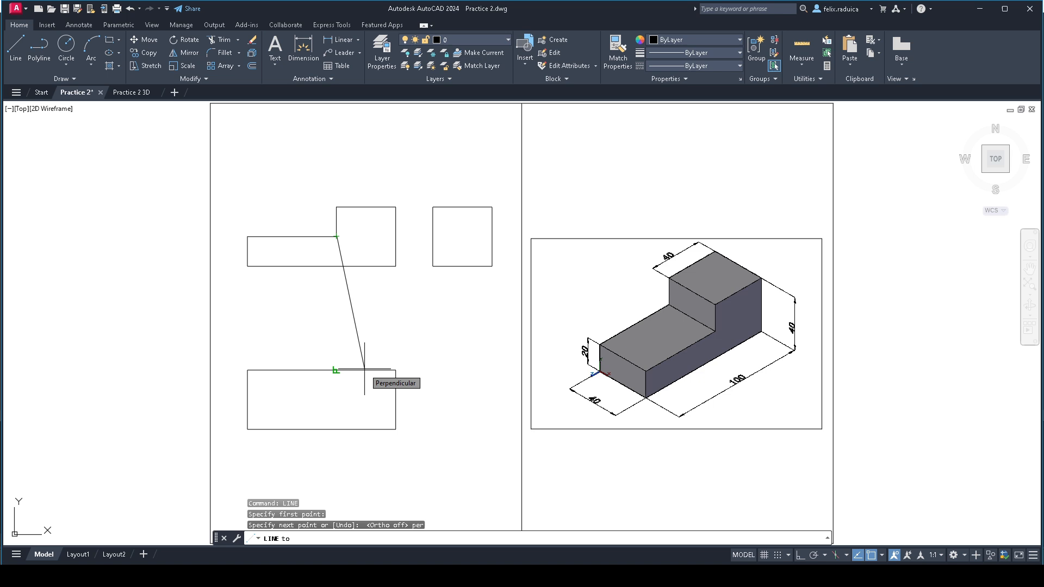
{"action": "left_click", "coordinate": [365, 369]}
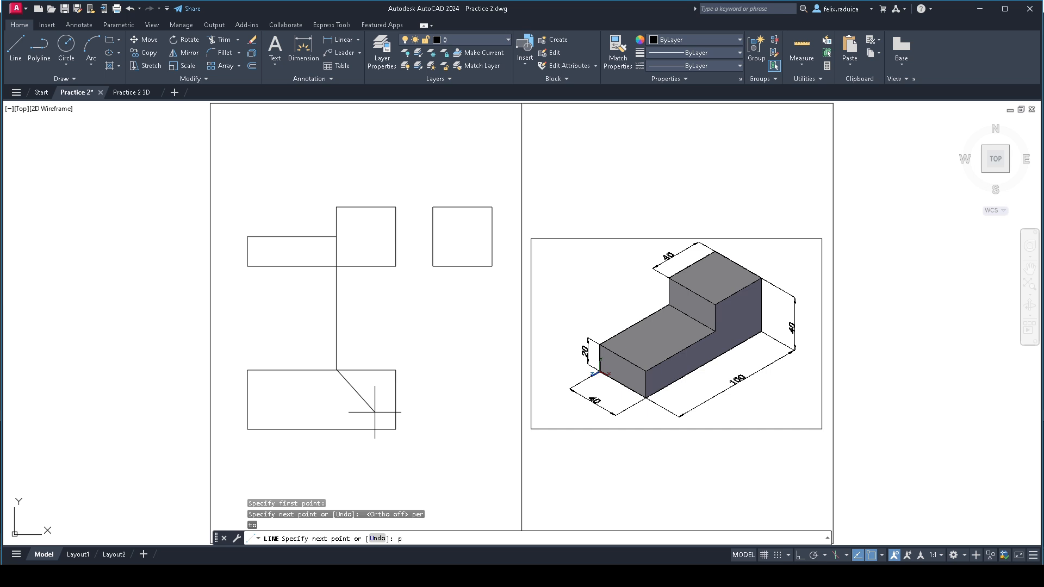
{"action": "key", "text": "Return"}
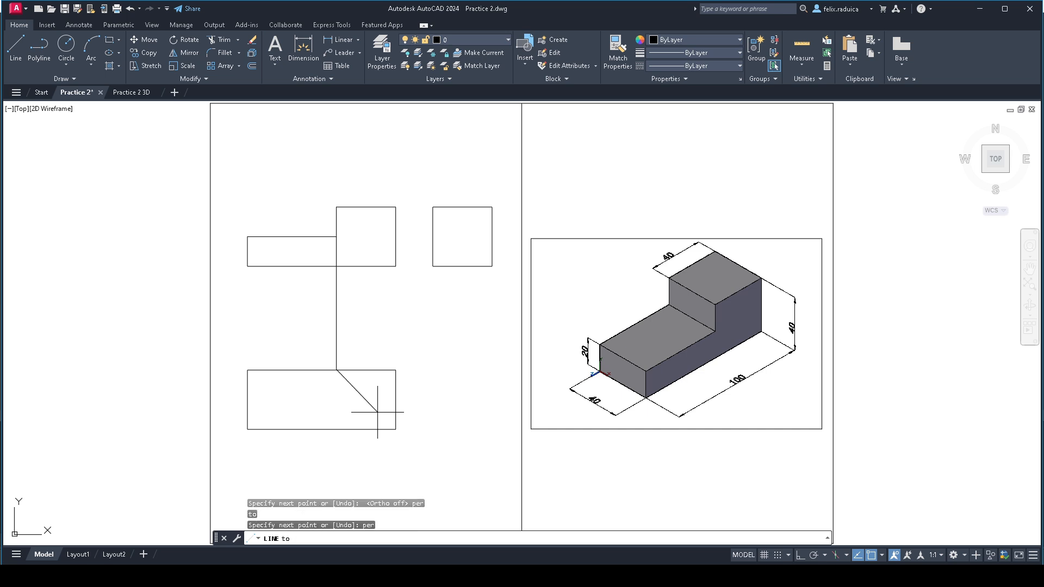
{"action": "left_click", "coordinate": [369, 427]}
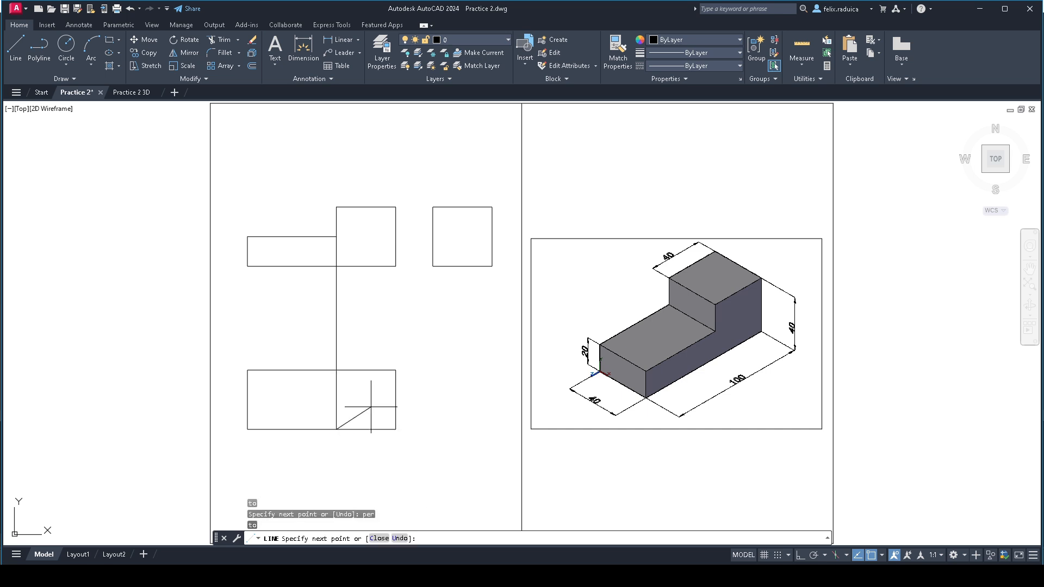
{"action": "key", "text": "Return"}
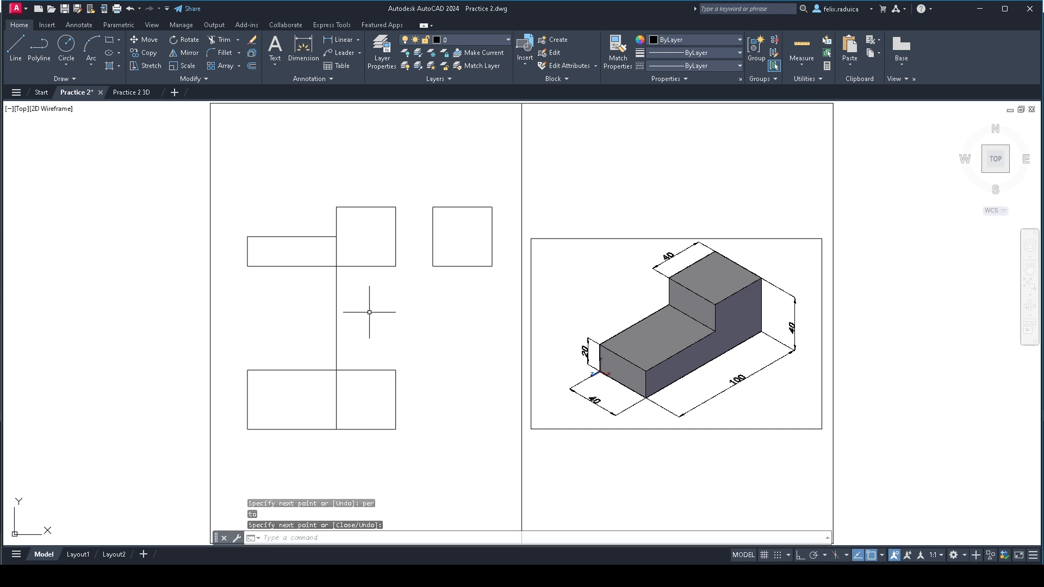
- Delete the vertical projection segment between the front view's step corner and the lower rectangle's top edge
{"action": "left_click", "coordinate": [359, 335]}
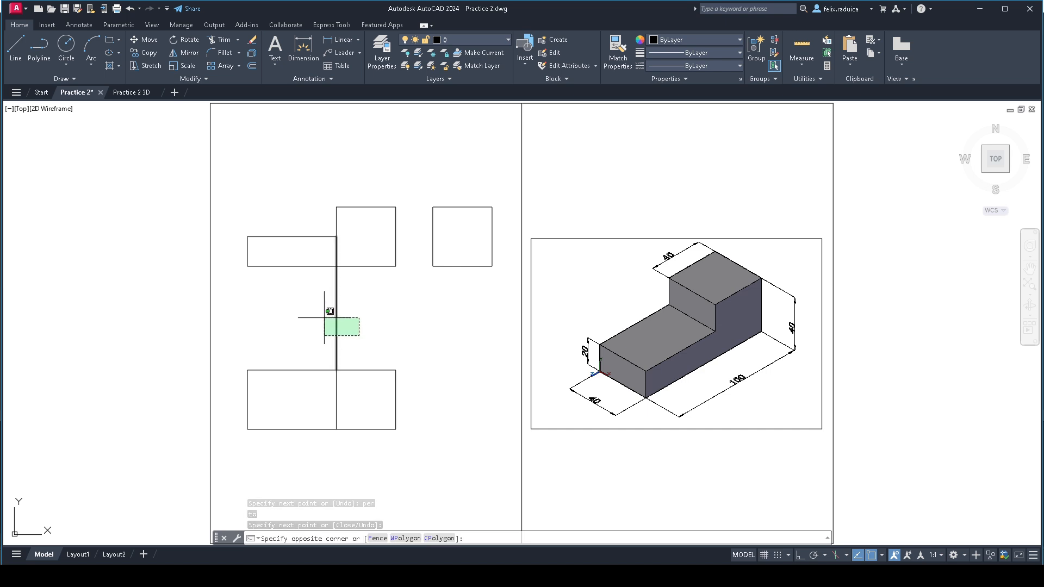
{"action": "left_click", "coordinate": [325, 318]}
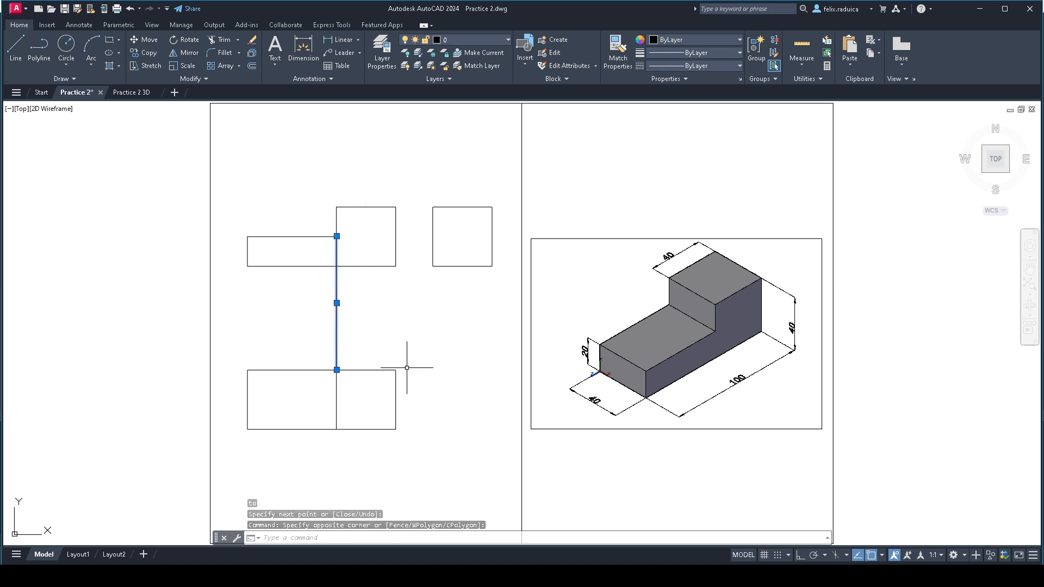
{"action": "key", "text": "Delete"}
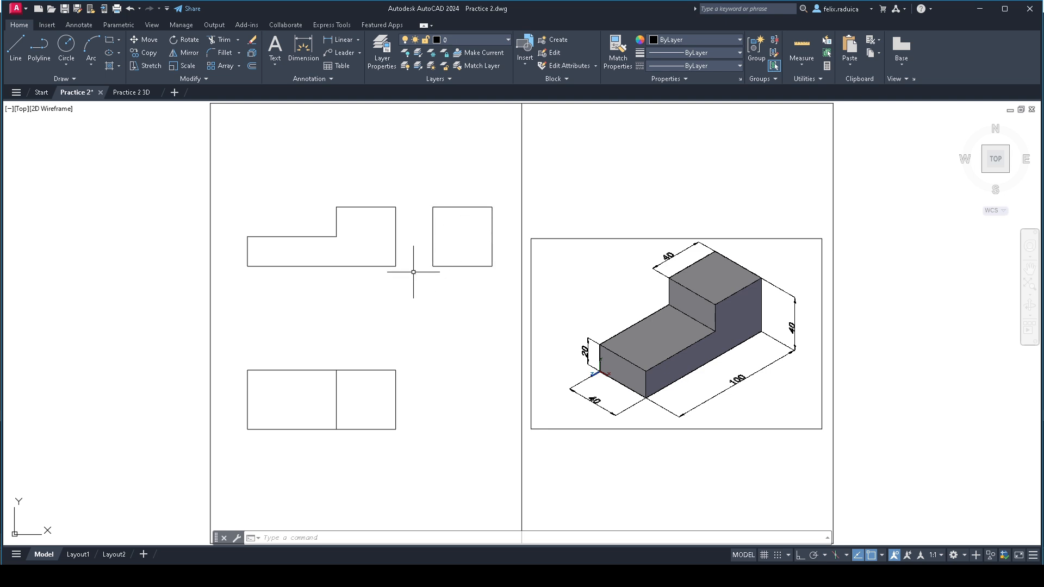
- Draw lines from the left end of the front view's step edge perpendicular to the side view square's near edge and on to its far edge
{"action": "type", "text": "LINE"}
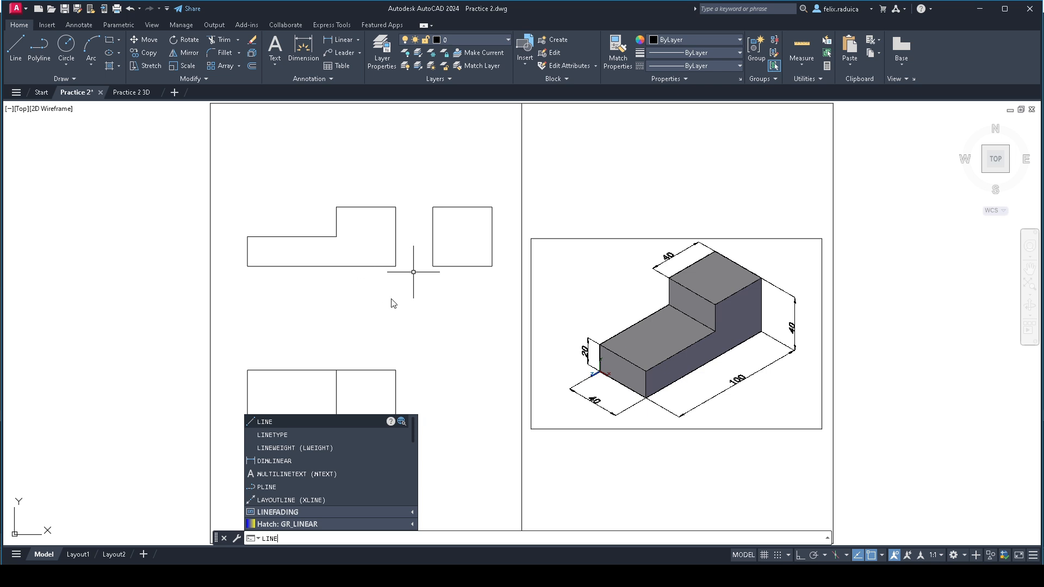
{"action": "key", "text": "Return"}
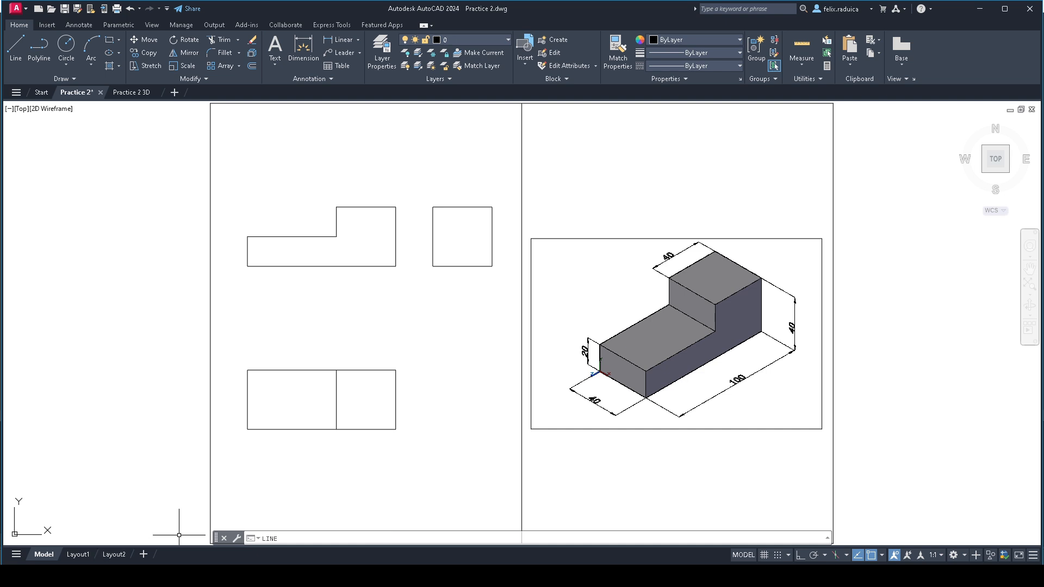
{"action": "key", "text": "Return"}
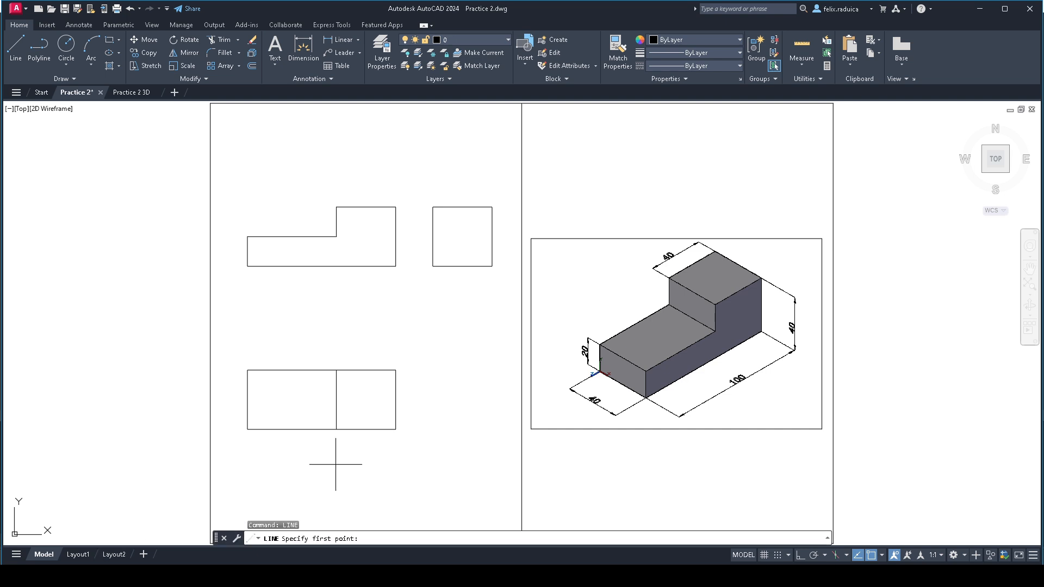
{"action": "left_click", "coordinate": [243, 237]}
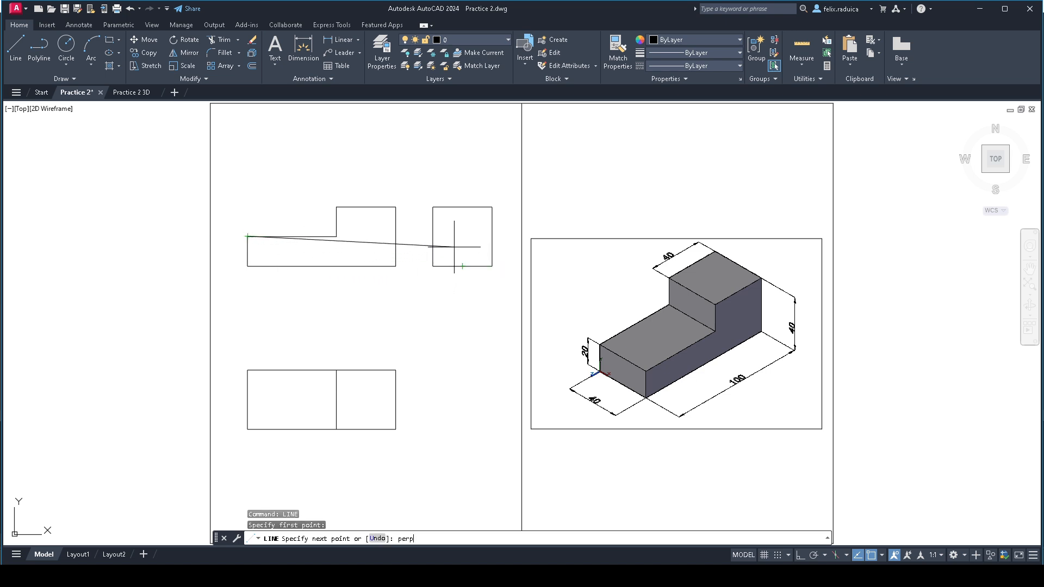
{"action": "key", "text": "Return"}
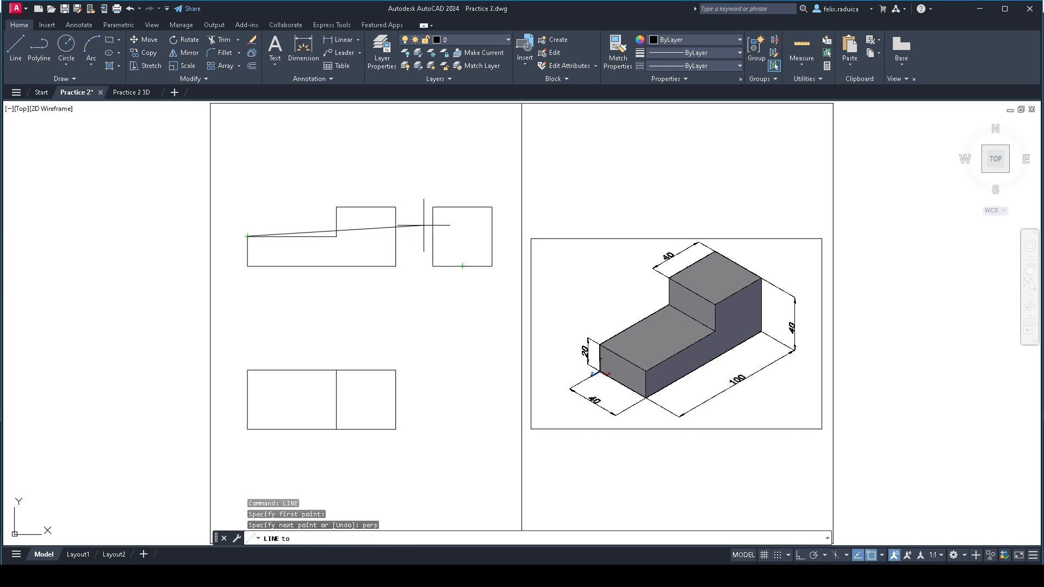
{"action": "left_click", "coordinate": [434, 237]}
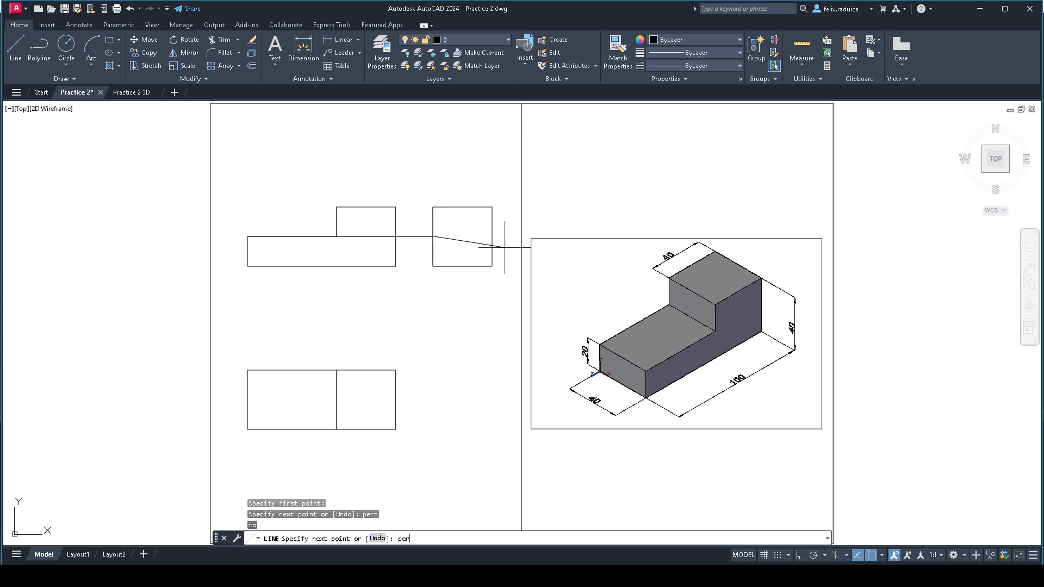
{"action": "type", "text": "per"}
{"action": "key", "text": "Return"}
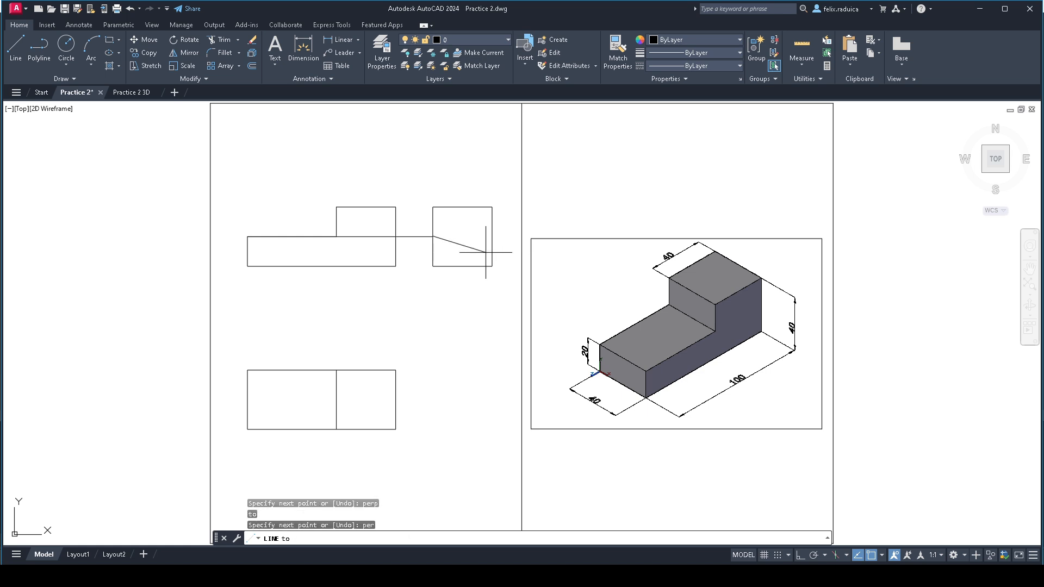
{"action": "left_click", "coordinate": [492, 239]}
{"action": "key", "text": "Return"}
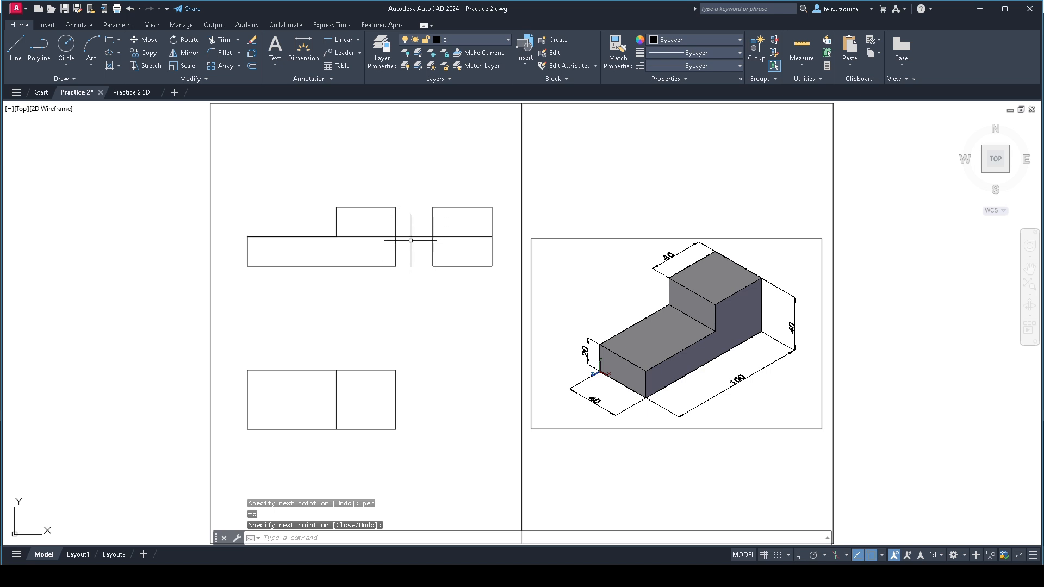
- Delete the horizontal projection line running from the front view's step edge to the side view square
{"action": "left_click", "coordinate": [407, 236]}
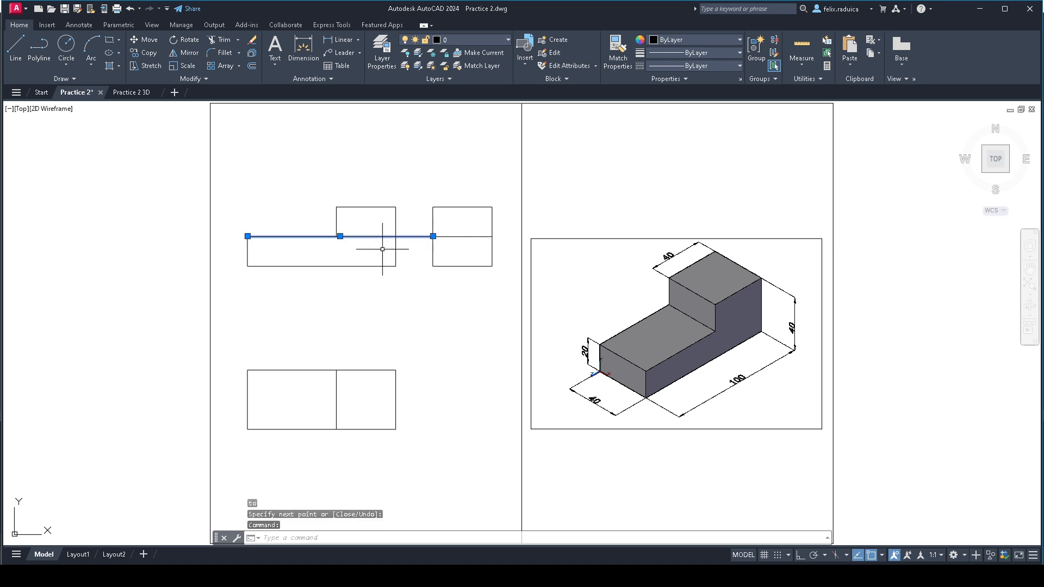
{"action": "key", "text": "Delete"}
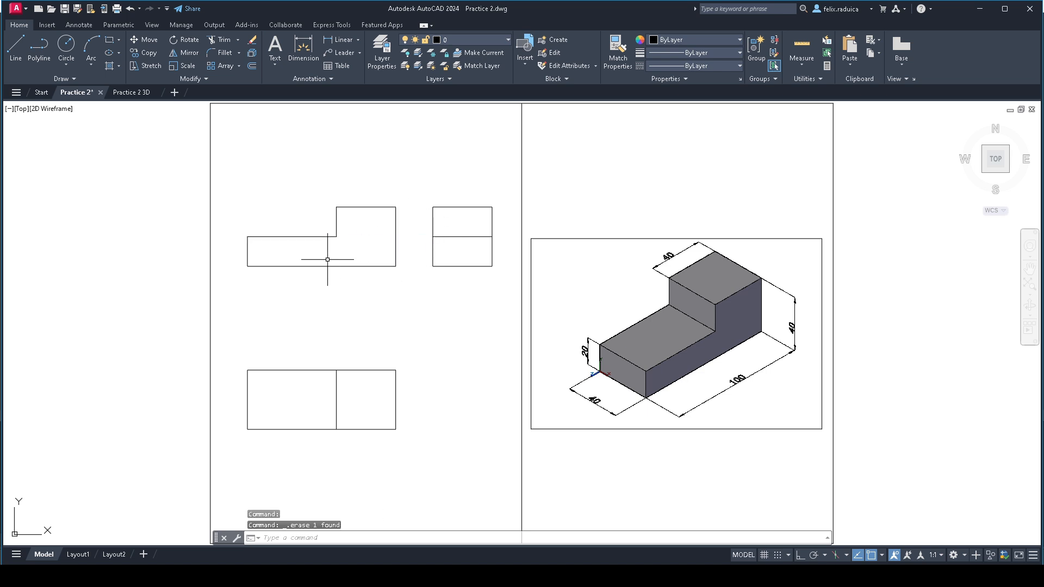